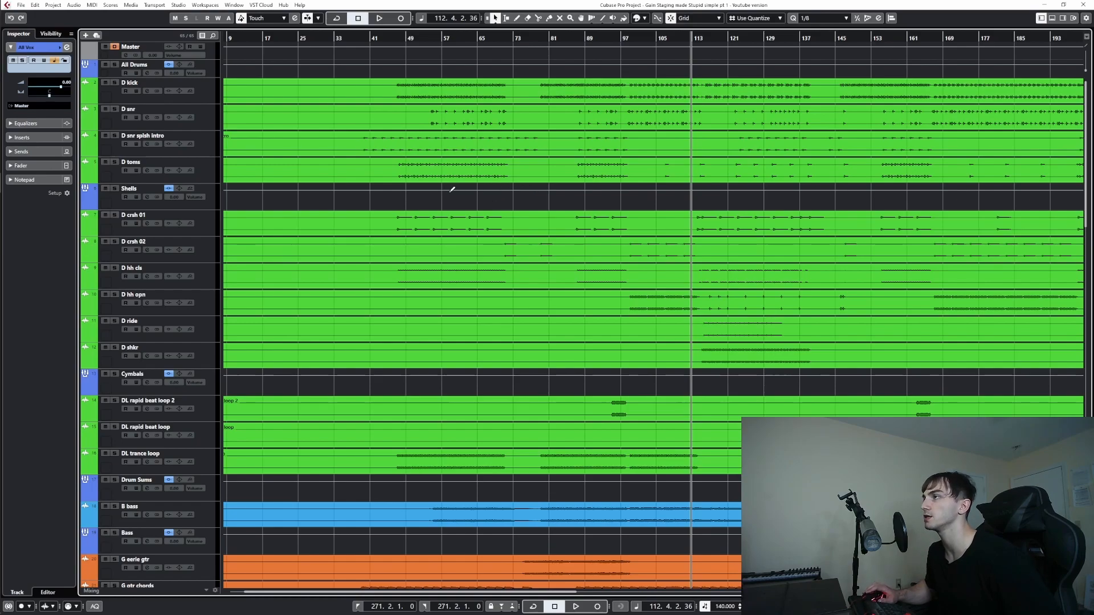
- Review the track layout from Master to All Vox, examining how the drums, bass, guitars, synths and vocals are grouped
{"action": "left_click", "coordinate": [479, 182]}
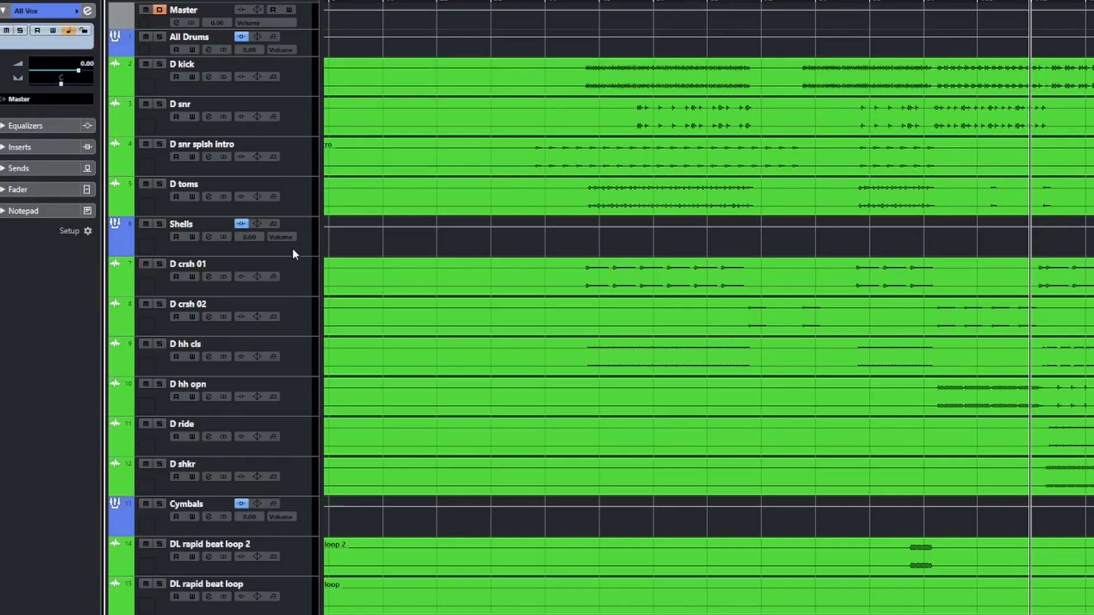
{"action": "scroll", "coordinate": [293, 248], "scroll_direction": "down", "scroll_amount": 4}
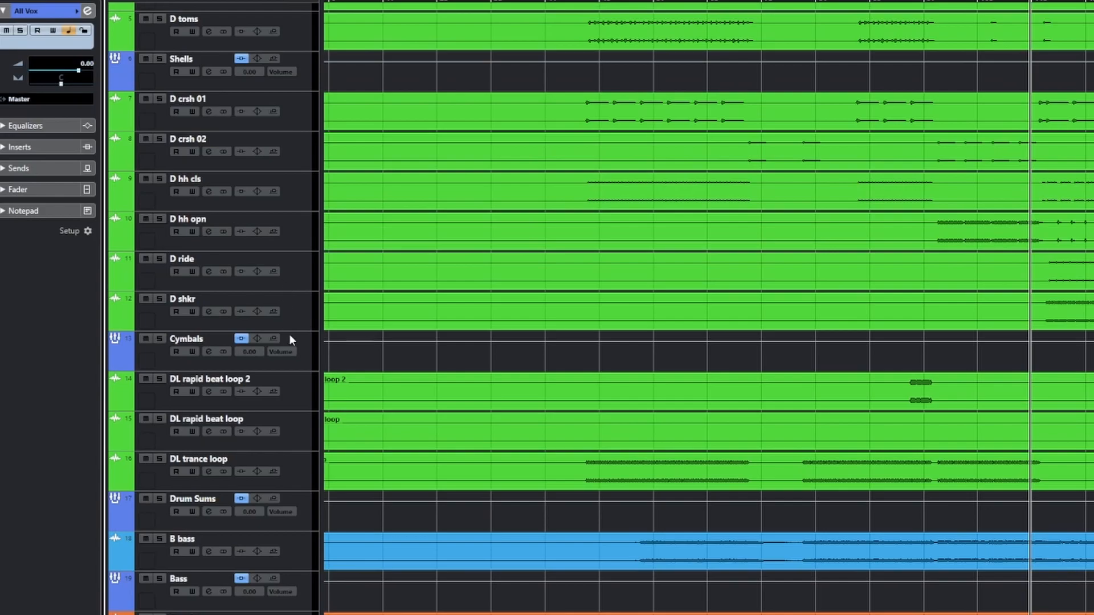
{"action": "scroll", "coordinate": [301, 348], "scroll_direction": "down", "scroll_amount": 4}
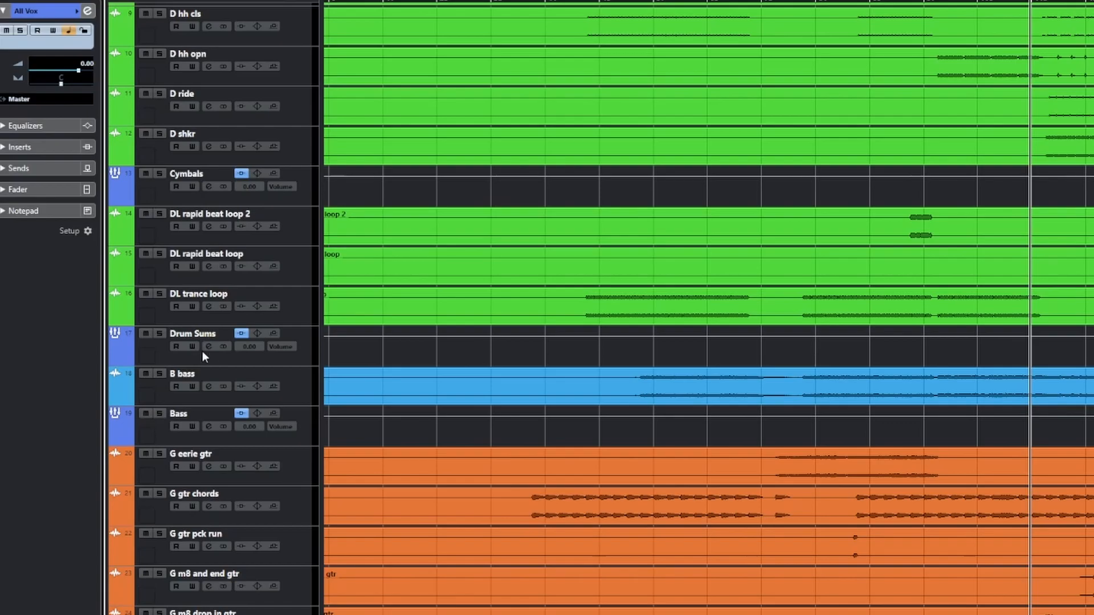
{"action": "scroll", "coordinate": [307, 316], "scroll_direction": "up", "scroll_amount": 8}
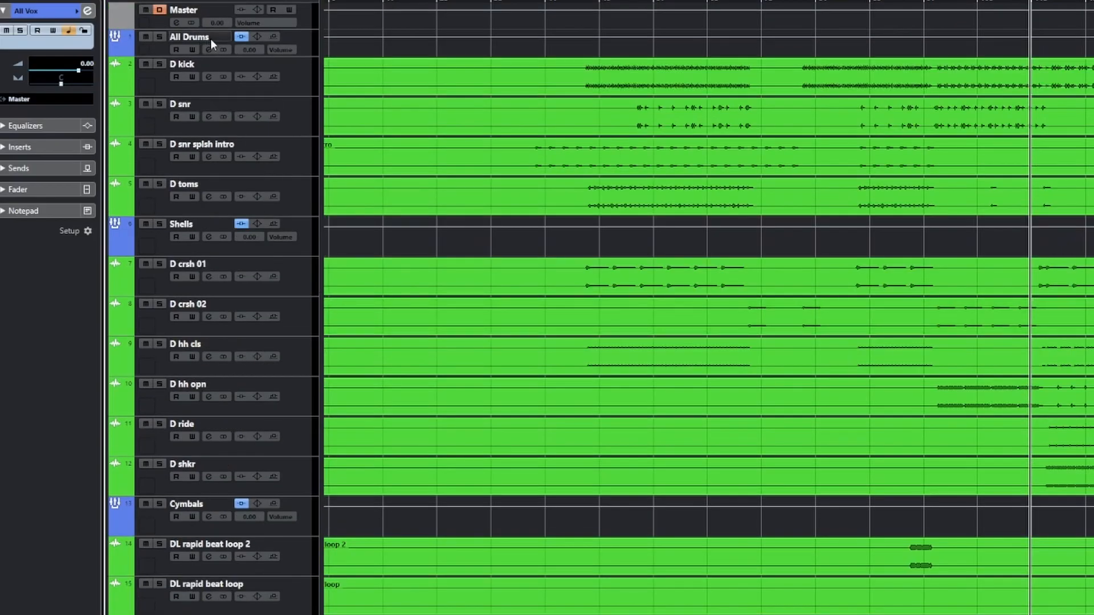
{"action": "scroll", "coordinate": [272, 228], "scroll_direction": "down", "scroll_amount": 8}
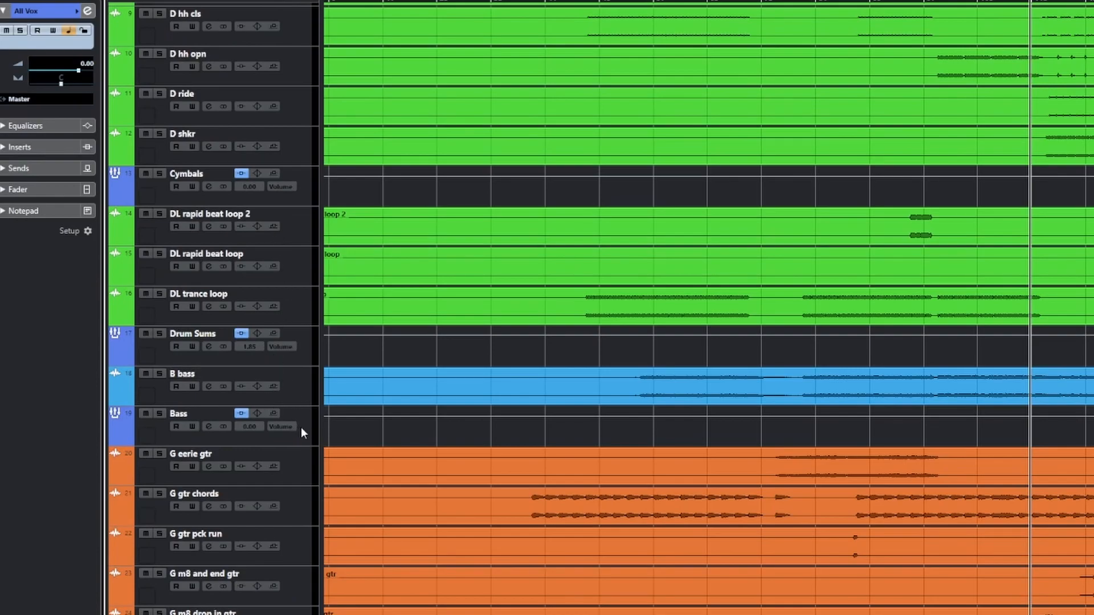
{"action": "left_click", "coordinate": [397, 390]}
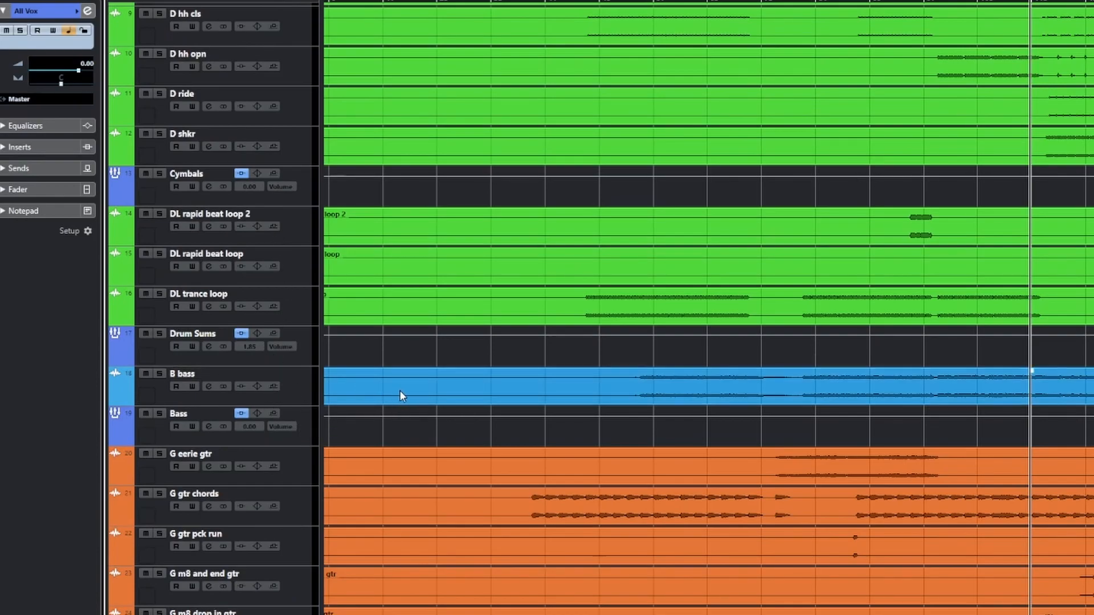
{"action": "scroll", "coordinate": [475, 391], "scroll_direction": "down", "scroll_amount": 8}
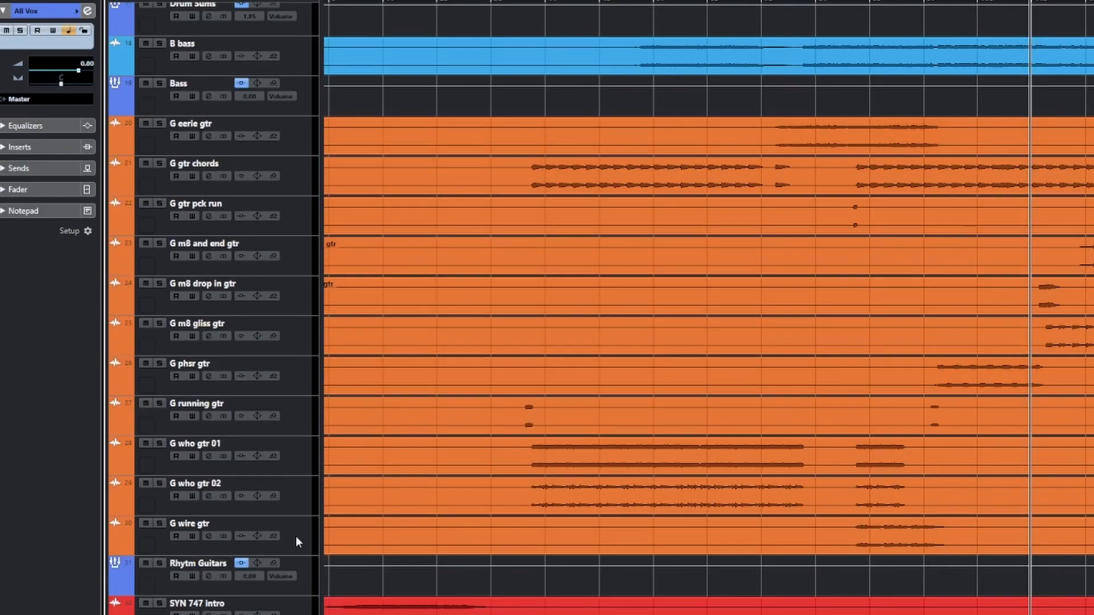
{"action": "scroll", "coordinate": [301, 579], "scroll_direction": "down", "scroll_amount": 4}
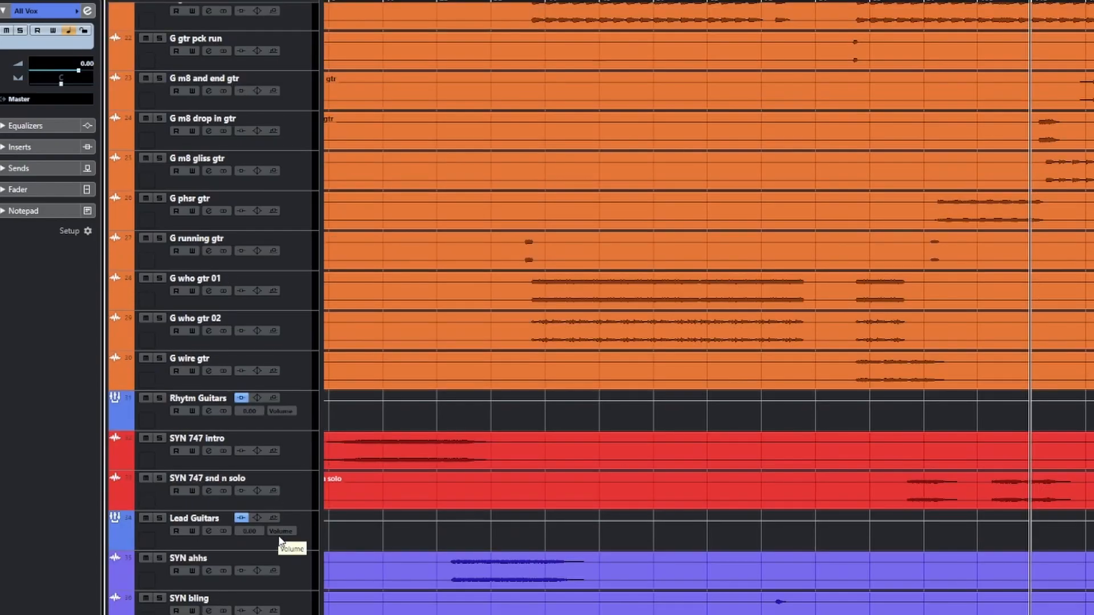
{"action": "scroll", "coordinate": [302, 500], "scroll_direction": "down", "scroll_amount": 16}
{"action": "scroll", "coordinate": [283, 234], "scroll_direction": "up", "scroll_amount": 4}
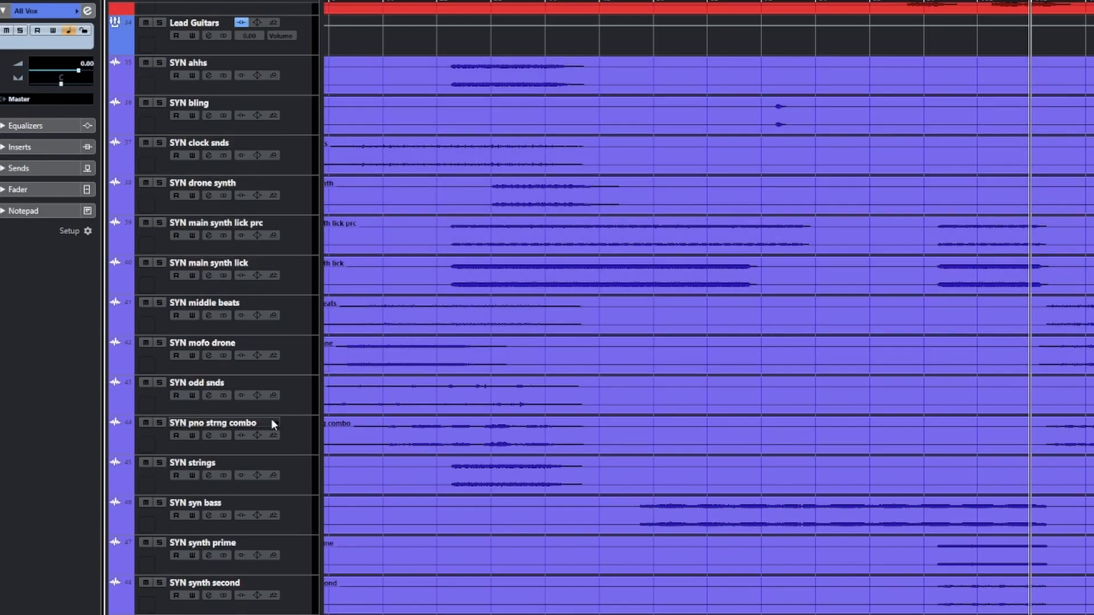
{"action": "scroll", "coordinate": [272, 433], "scroll_direction": "down", "scroll_amount": 10}
{"action": "scroll", "coordinate": [262, 443], "scroll_direction": "down", "scroll_amount": 2}
{"action": "scroll", "coordinate": [284, 450], "scroll_direction": "down", "scroll_amount": 4}
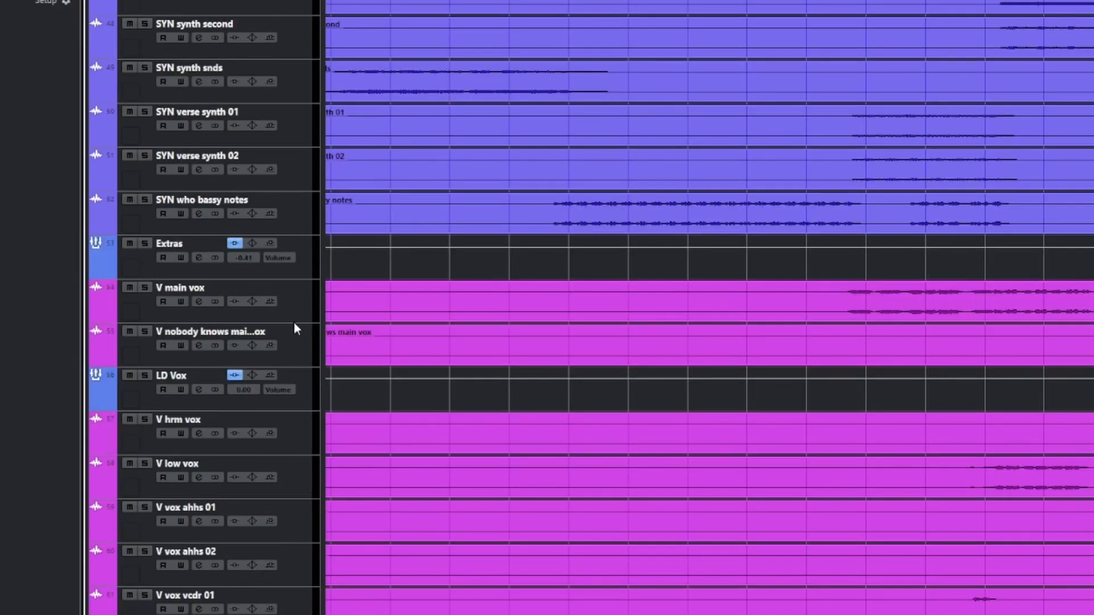
{"action": "scroll", "coordinate": [301, 396], "scroll_direction": "down", "scroll_amount": 3}
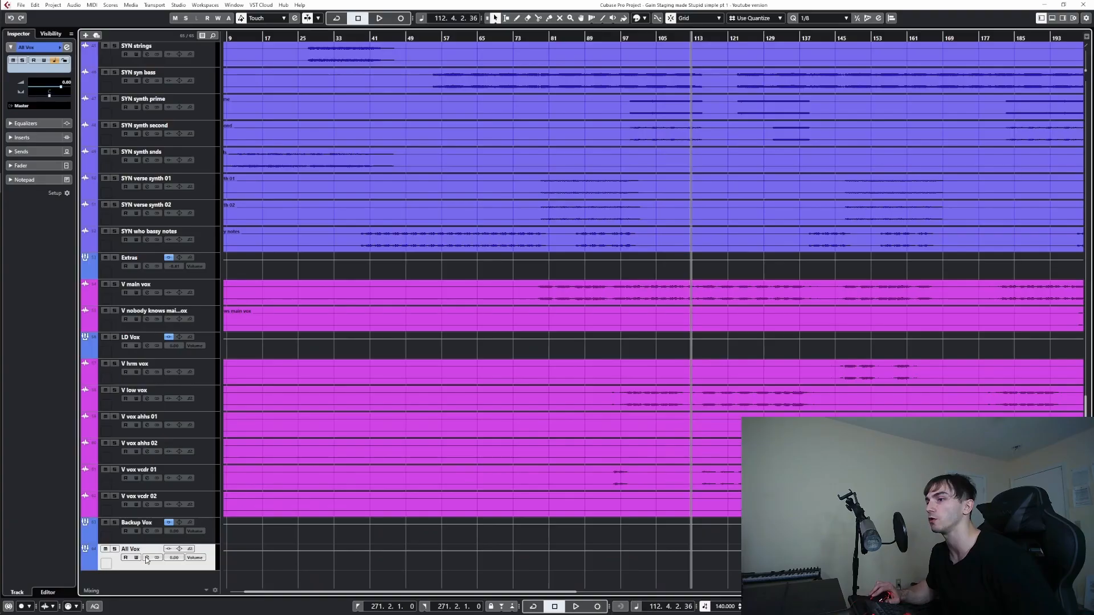
- Inspect the L1 limiter insert in the All Vox group's channel settings, close both windows and return to the drum tracks
{"action": "left_click", "coordinate": [146, 558]}
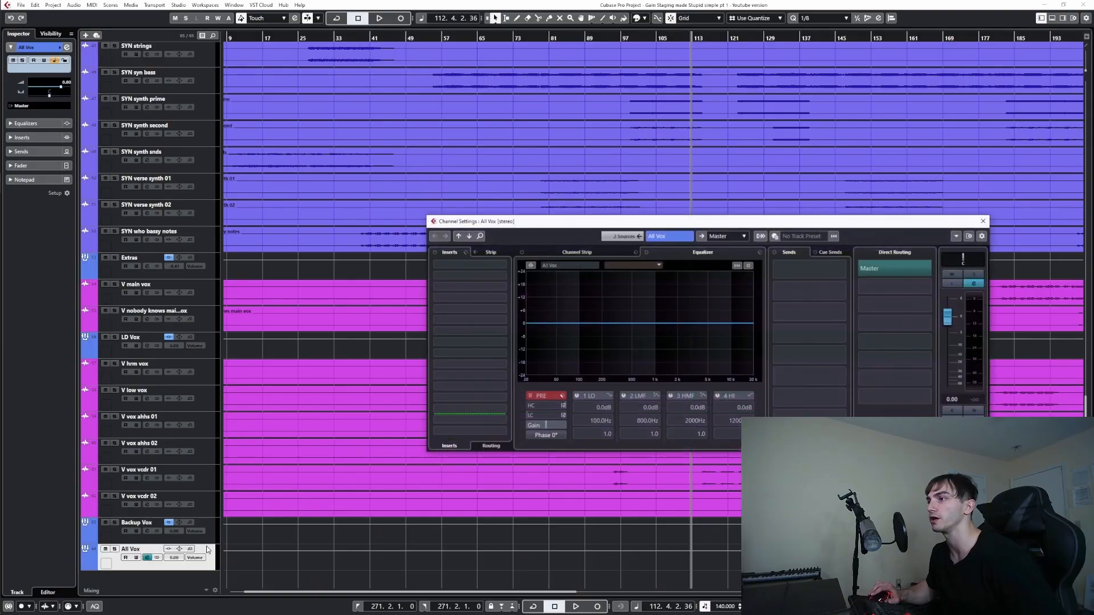
{"action": "left_click", "coordinate": [502, 420]}
{"action": "left_click", "coordinate": [472, 475]}
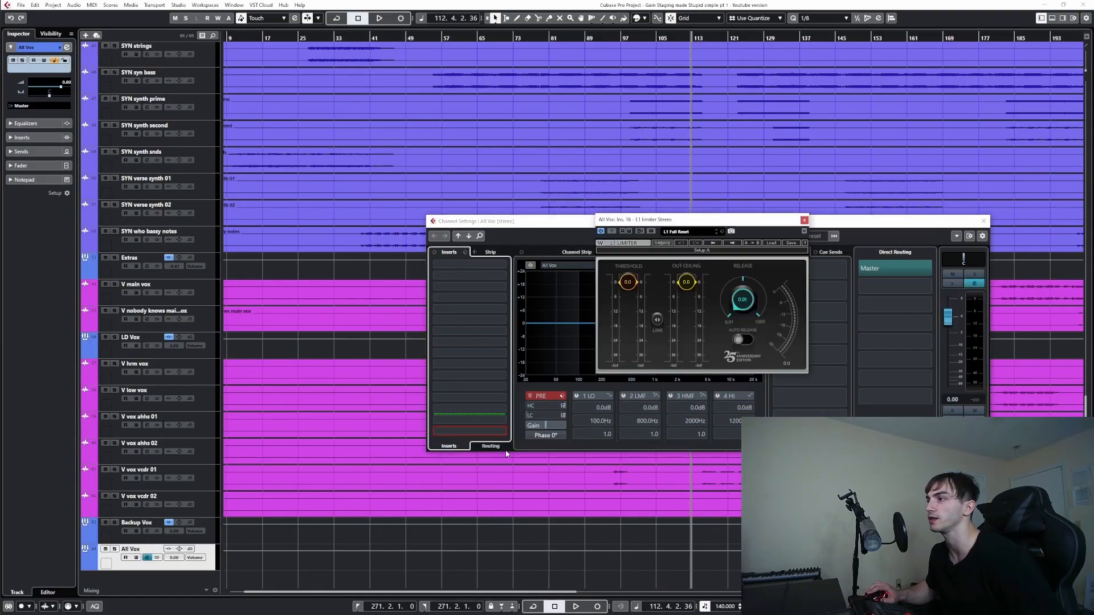
{"action": "left_click", "coordinate": [804, 219]}
{"action": "left_click", "coordinate": [983, 221]}
{"action": "scroll", "coordinate": [949, 290], "scroll_direction": "up", "scroll_amount": 15}
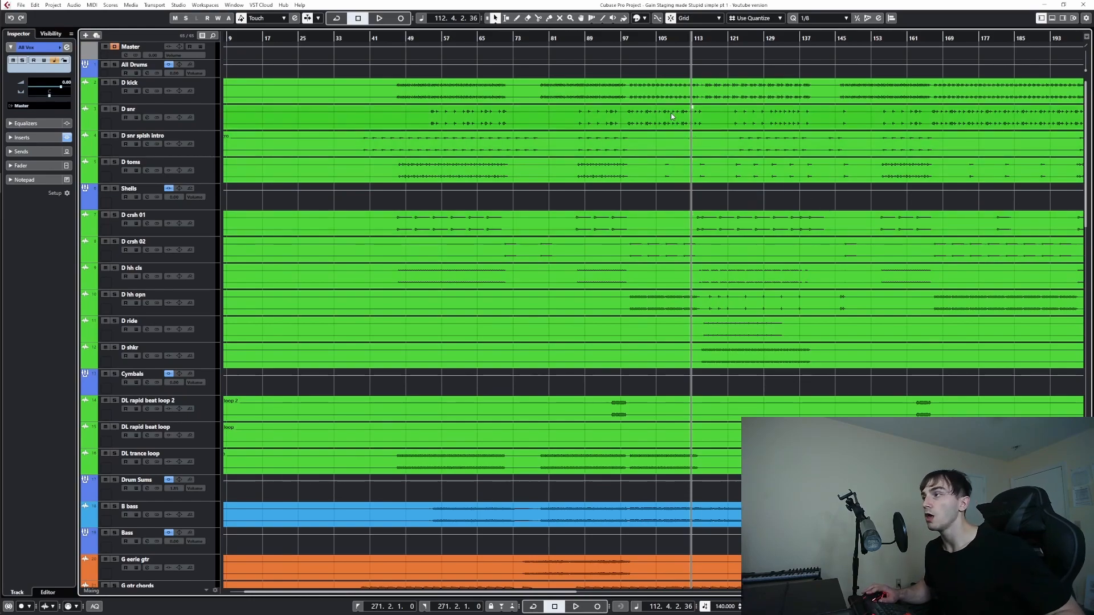
- Raise the D kick clip's volume, enlarging its track to view the waveform and reducing the track height again
{"action": "scroll", "coordinate": [671, 116], "scroll_direction": "down", "scroll_amount": 3}
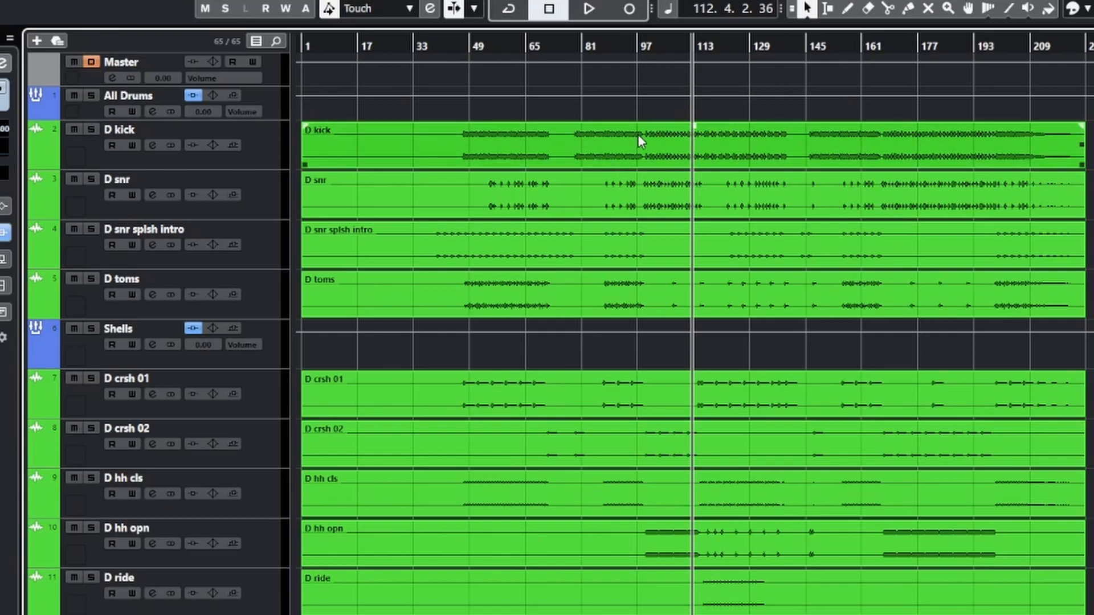
{"action": "left_click", "coordinate": [256, 165]}
{"action": "left_click_drag", "start_coordinate": [257, 166], "coordinate": [257, 249]}
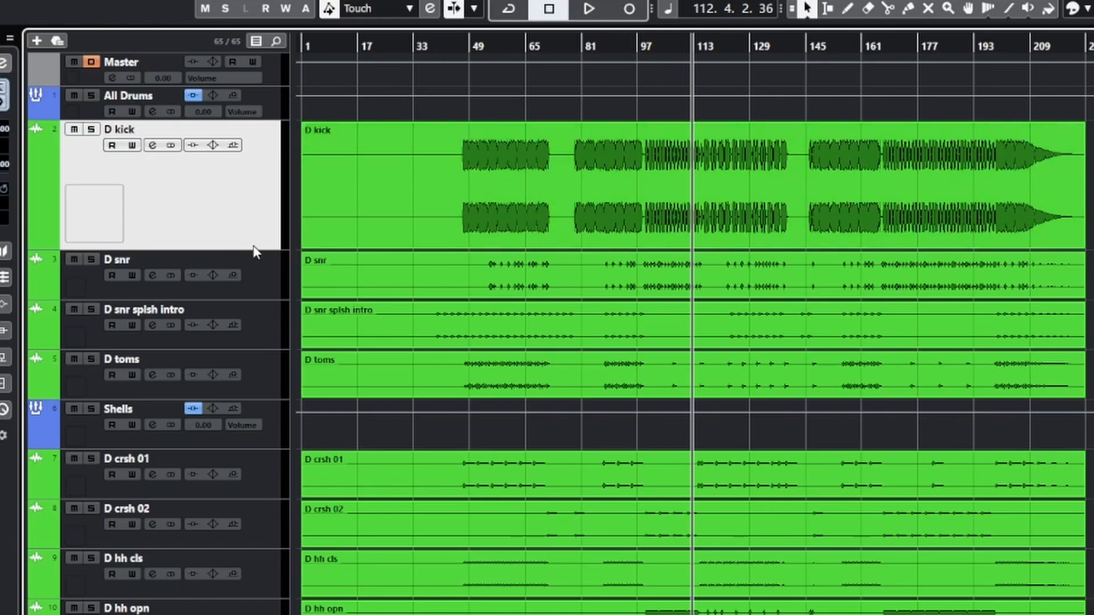
{"action": "left_click_drag", "start_coordinate": [256, 246], "coordinate": [285, 249]}
{"action": "left_click_drag", "start_coordinate": [249, 246], "coordinate": [288, 171]}
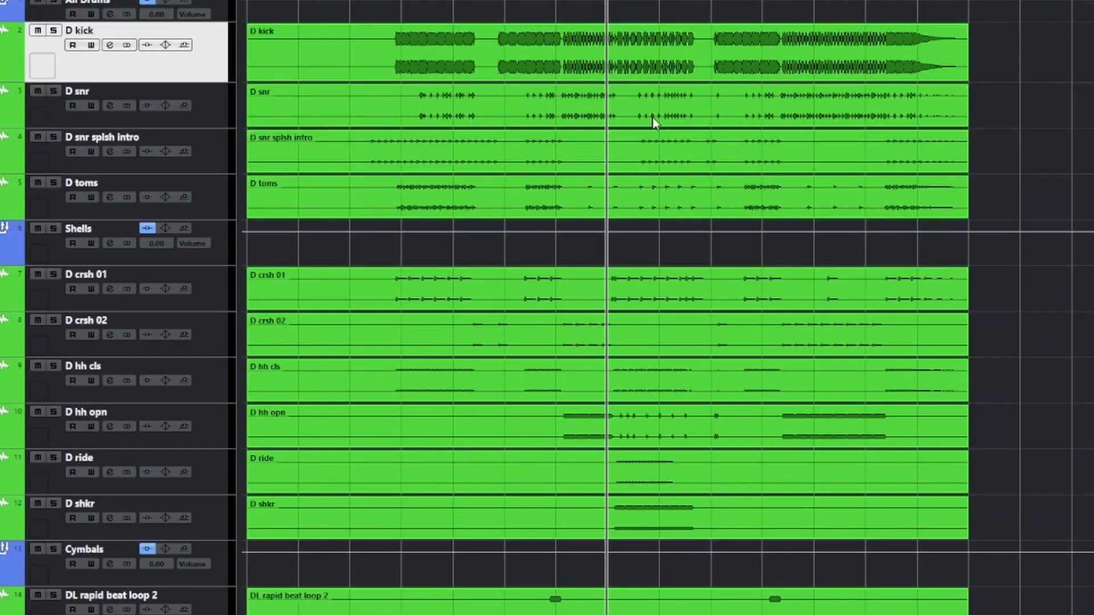
- Raise the clip volumes of D snr, D snr splsh intro, D toms, D crsh 01 and D crsh 02
{"action": "left_click_drag", "start_coordinate": [608, 86], "coordinate": [608, 31]}
{"action": "left_click_drag", "start_coordinate": [605, 134], "coordinate": [621, 22]}
{"action": "left_click_drag", "start_coordinate": [608, 182], "coordinate": [610, 111]}
{"action": "left_click_drag", "start_coordinate": [608, 272], "coordinate": [608, 248]}
{"action": "left_click_drag", "start_coordinate": [607, 319], "coordinate": [622, 220]}
- Raise the clip volumes of D hh cls, D hh opn, D ride and D shkr
{"action": "mouse_move", "coordinate": [611, 373]}
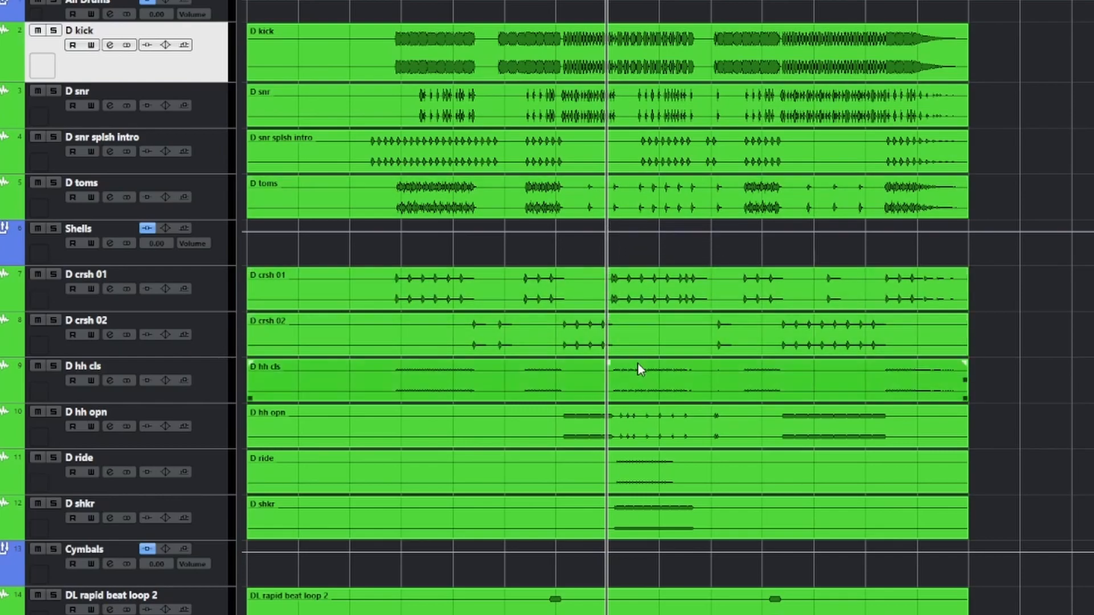
{"action": "left_click_drag", "start_coordinate": [608, 365], "coordinate": [620, 193]}
{"action": "mouse_move", "coordinate": [609, 404]}
{"action": "left_click_drag", "start_coordinate": [610, 407], "coordinate": [616, 361]}
{"action": "mouse_move", "coordinate": [627, 458]}
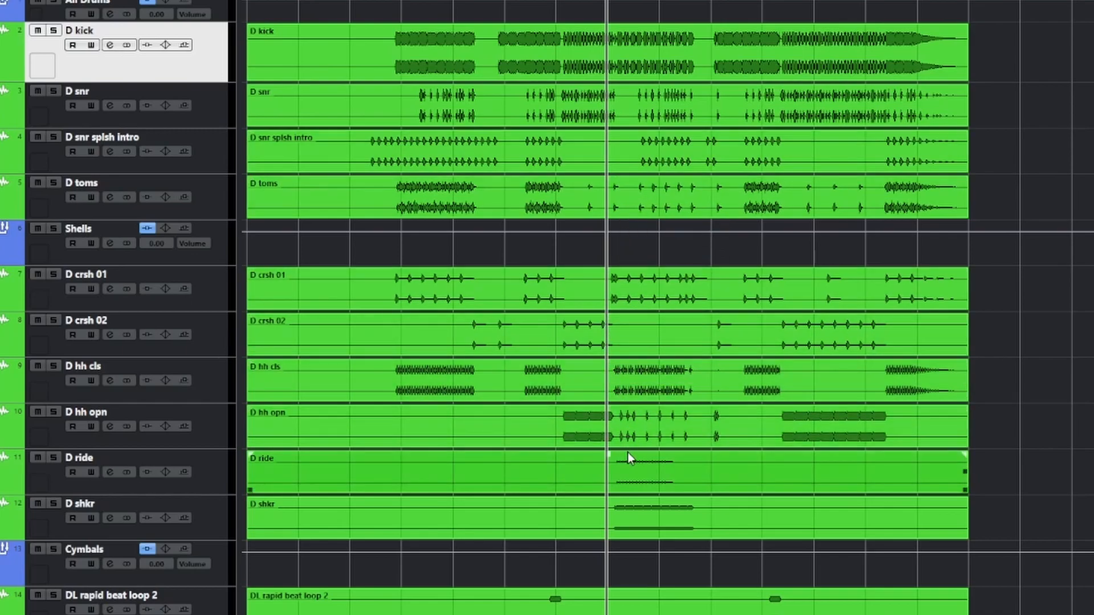
{"action": "left_click_drag", "start_coordinate": [611, 457], "coordinate": [620, 348]}
{"action": "mouse_move", "coordinate": [610, 504]}
{"action": "left_click_drag", "start_coordinate": [609, 503], "coordinate": [615, 436]}
{"action": "mouse_move", "coordinate": [641, 612]}
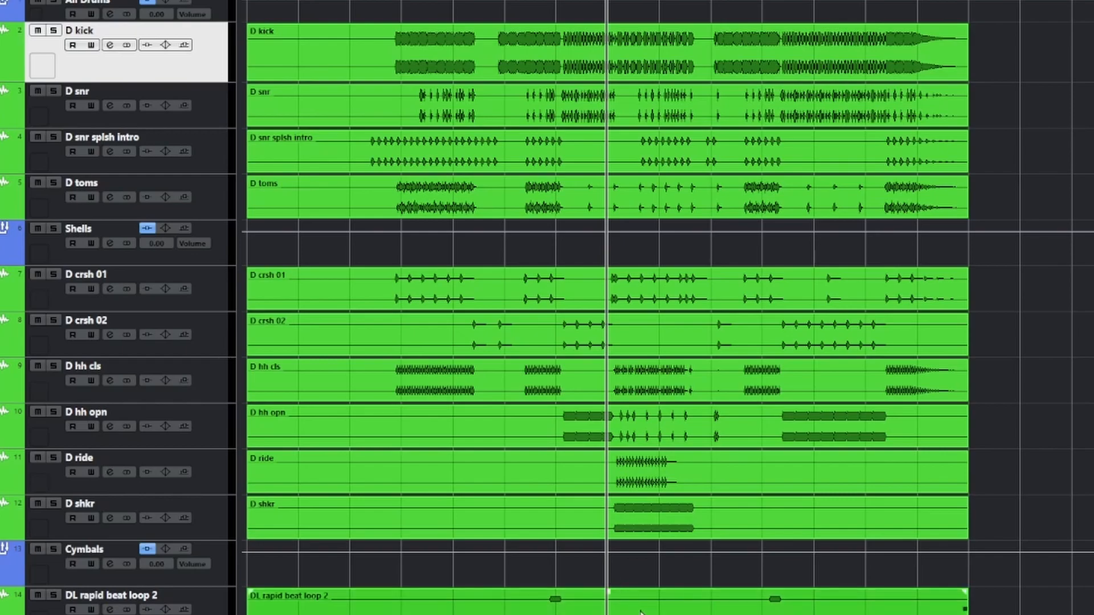
- Raise the clip volumes of DL rapid beat loop 2, DL rapid beat loop, DL trance loop and B bass
{"action": "left_click_drag", "start_coordinate": [608, 593], "coordinate": [609, 555]}
{"action": "mouse_move", "coordinate": [624, 467]}
{"action": "scroll", "coordinate": [613, 462], "scroll_direction": "down", "scroll_amount": 3}
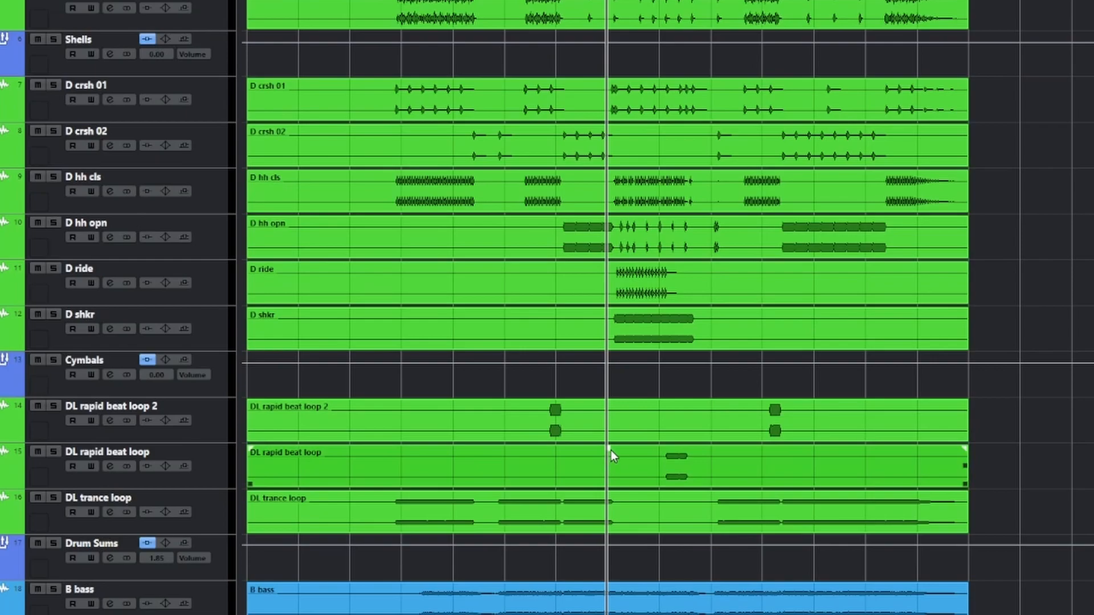
{"action": "left_click_drag", "start_coordinate": [607, 451], "coordinate": [607, 434]}
{"action": "left_click_drag", "start_coordinate": [608, 496], "coordinate": [608, 460]}
{"action": "mouse_move", "coordinate": [610, 587]}
{"action": "left_click_drag", "start_coordinate": [436, 405], "coordinate": [437, 389]}
- Raise the clip volumes of the guitar tracks from G eerie gtr through G m8 gliss gtr
{"action": "scroll", "coordinate": [456, 379], "scroll_direction": "down", "scroll_amount": 3}
{"action": "left_click_drag", "start_coordinate": [442, 347], "coordinate": [442, 331]}
{"action": "left_click_drag", "start_coordinate": [436, 375], "coordinate": [436, 359]}
{"action": "left_click_drag", "start_coordinate": [436, 401], "coordinate": [436, 385]}
{"action": "left_click_drag", "start_coordinate": [442, 426], "coordinate": [442, 410]}
{"action": "left_click_drag", "start_coordinate": [442, 453], "coordinate": [442, 437]}
{"action": "left_click_drag", "start_coordinate": [441, 480], "coordinate": [441, 464]}
- Raise the clip volumes of G phsr gtr, G running gtr, G who gtr 01, G who gtr 02 and G wire gtr
{"action": "scroll", "coordinate": [441, 467], "scroll_direction": "down", "scroll_amount": 3}
{"action": "left_click_drag", "start_coordinate": [440, 398], "coordinate": [440, 382]}
{"action": "mouse_move", "coordinate": [443, 424]}
{"action": "left_click_drag", "start_coordinate": [444, 425], "coordinate": [443, 409]}
{"action": "left_click_drag", "start_coordinate": [442, 451], "coordinate": [442, 435]}
{"action": "left_click_drag", "start_coordinate": [442, 478], "coordinate": [442, 461]}
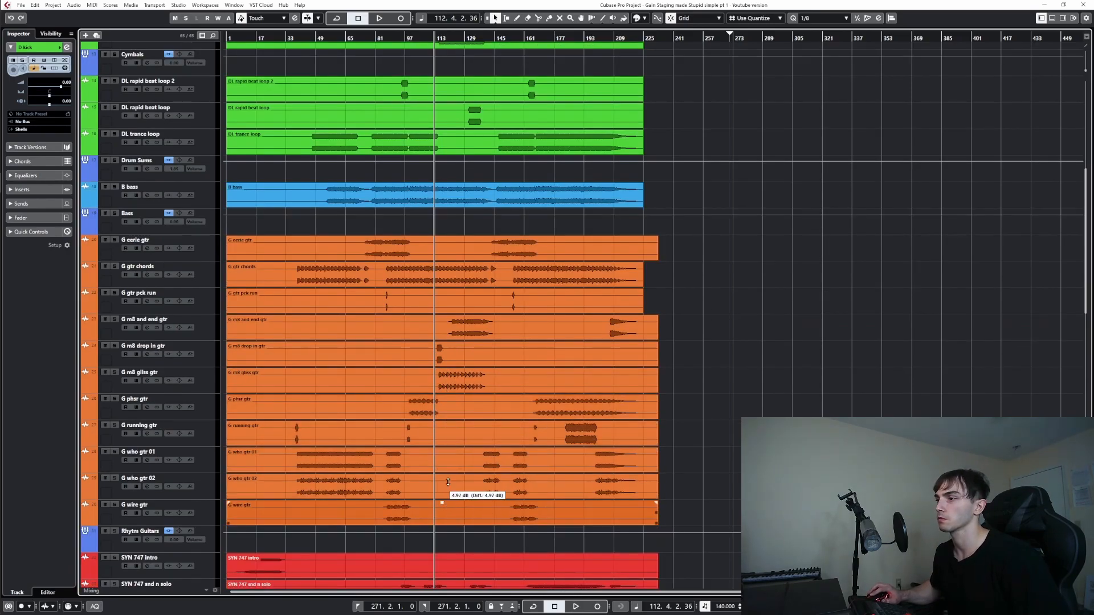
{"action": "left_click_drag", "start_coordinate": [442, 504], "coordinate": [442, 488]}
- Raise the clip volumes of the synth tracks from SYN 747 intro through SYN middle beats
{"action": "scroll", "coordinate": [442, 488], "scroll_direction": "down", "scroll_amount": 6}
{"action": "mouse_move", "coordinate": [435, 350]}
{"action": "mouse_move", "coordinate": [435, 350]}
{"action": "left_mouse_down"}
{"action": "mouse_move", "coordinate": [442, 332]}
{"action": "mouse_move", "coordinate": [442, 348]}
{"action": "left_mouse_up"}
{"action": "left_click_drag", "start_coordinate": [443, 433], "coordinate": [449, 408]}
{"action": "scroll", "coordinate": [453, 325], "scroll_direction": "down", "scroll_amount": 3}
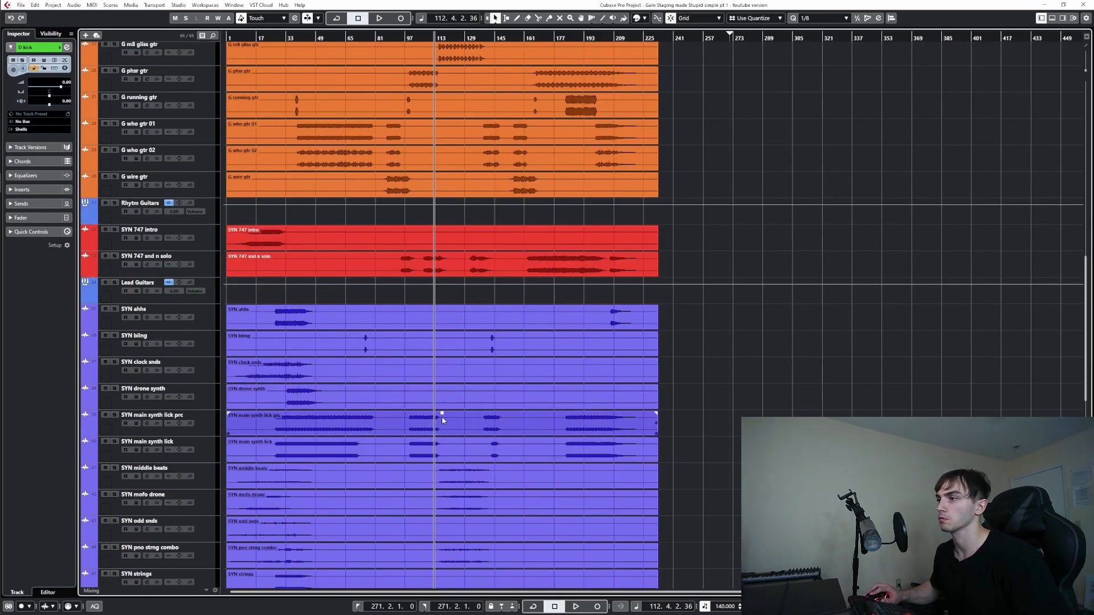
{"action": "left_click_drag", "start_coordinate": [442, 466], "coordinate": [444, 429]}
- Raise the clip volumes of the synth tracks from SYN mofo drone through SYN synth second
{"action": "scroll", "coordinate": [444, 422], "scroll_direction": "down", "scroll_amount": 6}
{"action": "left_click_drag", "start_coordinate": [442, 274], "coordinate": [448, 234]}
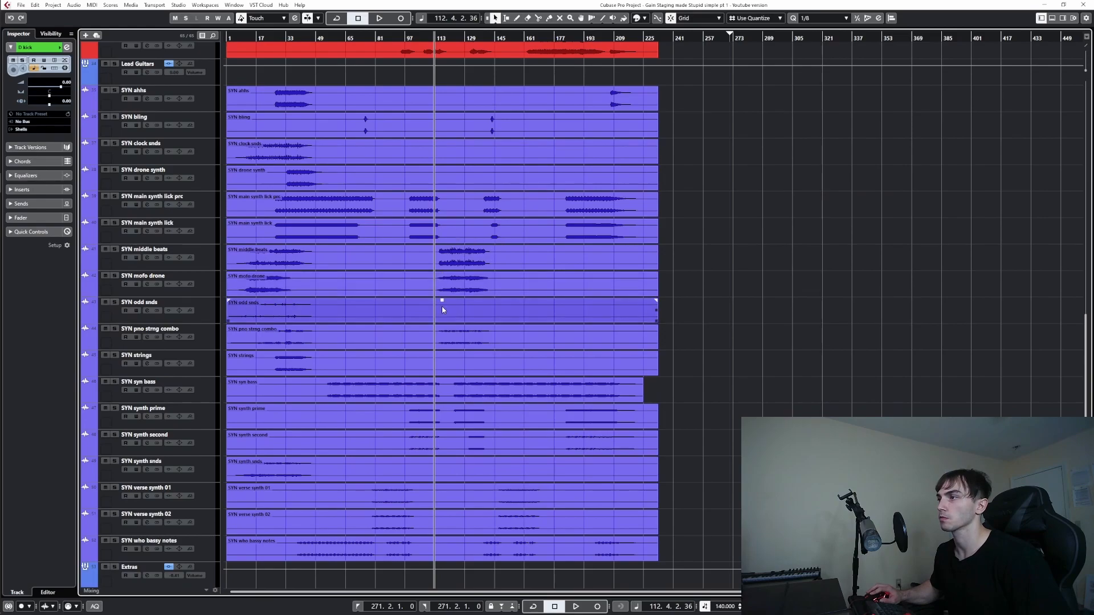
{"action": "left_click_drag", "start_coordinate": [442, 301], "coordinate": [447, 249]}
{"action": "left_click_drag", "start_coordinate": [442, 327], "coordinate": [447, 294]}
{"action": "left_click_drag", "start_coordinate": [442, 380], "coordinate": [443, 362]}
{"action": "left_click_drag", "start_coordinate": [442, 407], "coordinate": [444, 385]}
{"action": "left_click_drag", "start_coordinate": [442, 433], "coordinate": [444, 416]}
- Raise the clip volumes of the remaining synth tracks through SYN verse synth 01, SYN verse synth 02 and SYN who bassy notes
{"action": "scroll", "coordinate": [444, 416], "scroll_direction": "down", "scroll_amount": 3}
{"action": "left_click_drag", "start_coordinate": [442, 374], "coordinate": [447, 326]}
{"action": "left_click_drag", "start_coordinate": [442, 401], "coordinate": [450, 335]}
{"action": "left_click_drag", "start_coordinate": [442, 428], "coordinate": [448, 408]}
- Raise the clip volumes of the vocal tracks from V main vox through V vox vcdr 01
{"action": "scroll", "coordinate": [447, 407], "scroll_direction": "down", "scroll_amount": 3}
{"action": "left_click_drag", "start_coordinate": [442, 373], "coordinate": [446, 336]}
{"action": "mouse_move", "coordinate": [442, 400]}
{"action": "left_mouse_down"}
{"action": "mouse_move", "coordinate": [447, 333]}
{"action": "mouse_move", "coordinate": [446, 387]}
{"action": "left_mouse_up"}
{"action": "scroll", "coordinate": [447, 355], "scroll_direction": "down", "scroll_amount": 3}
{"action": "left_click_drag", "start_coordinate": [442, 441], "coordinate": [446, 412]}
{"action": "left_click_drag", "start_coordinate": [442, 468], "coordinate": [446, 419]}
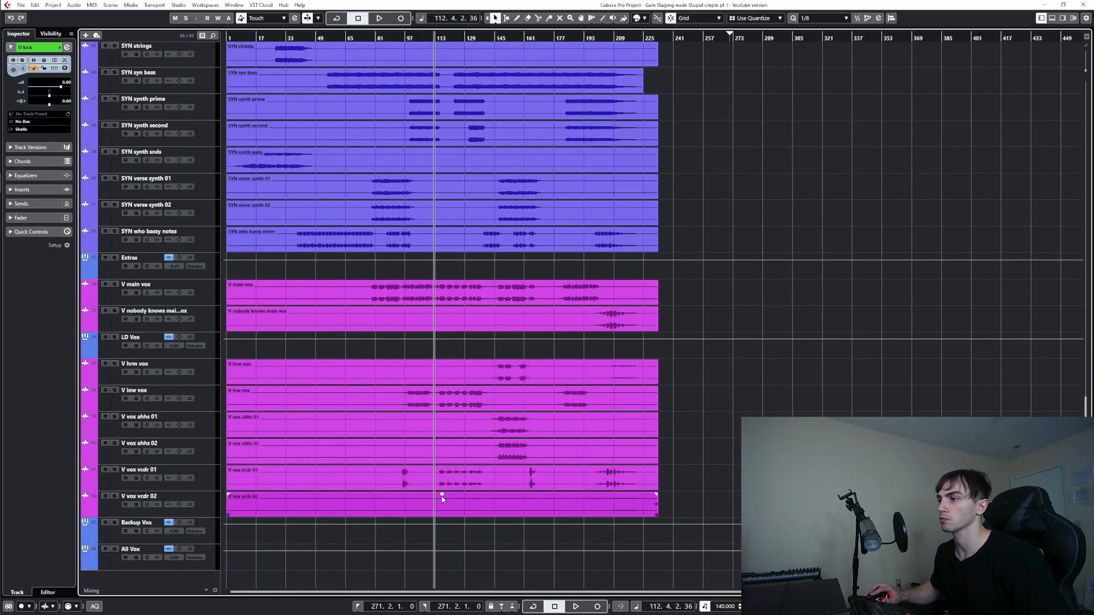
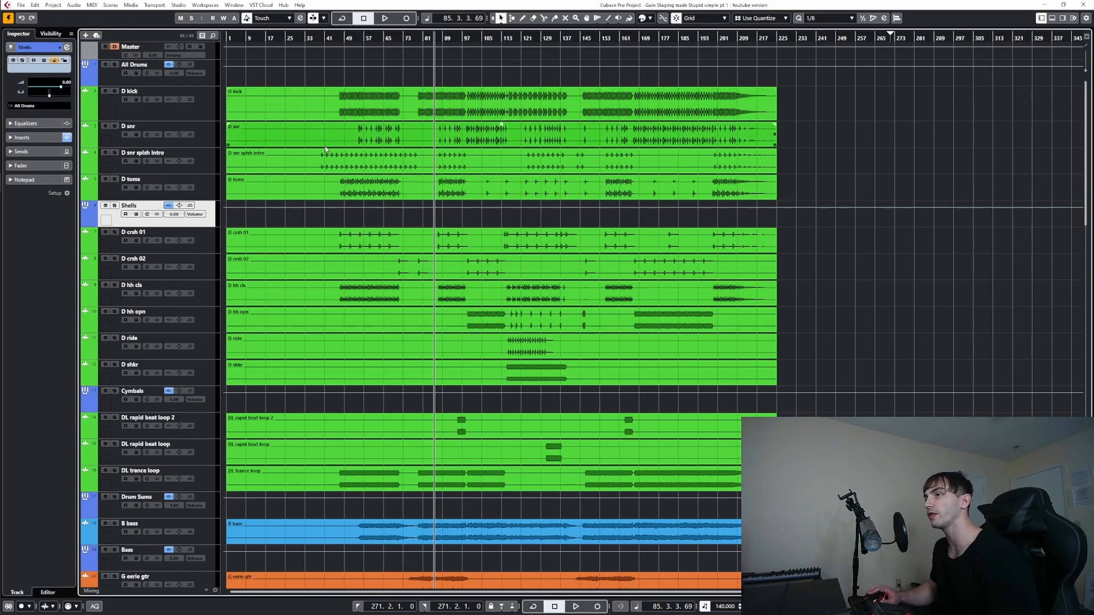
- Inspect the L1 limiter Stereo insert in the Shells group's channel settings and close both windows
{"action": "left_click", "coordinate": [147, 215]}
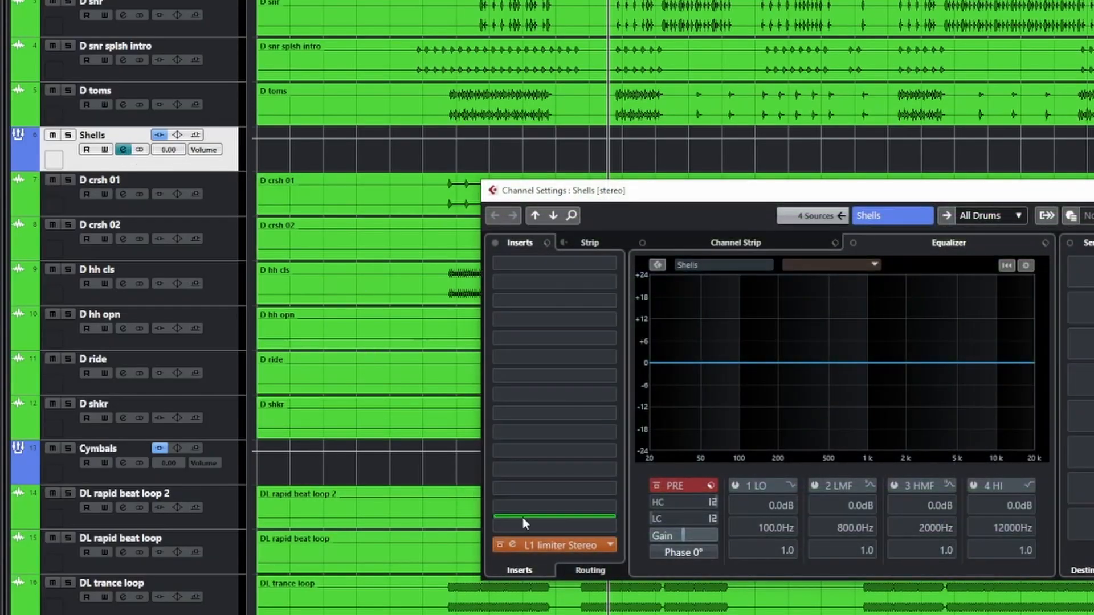
{"action": "left_click", "coordinate": [586, 548]}
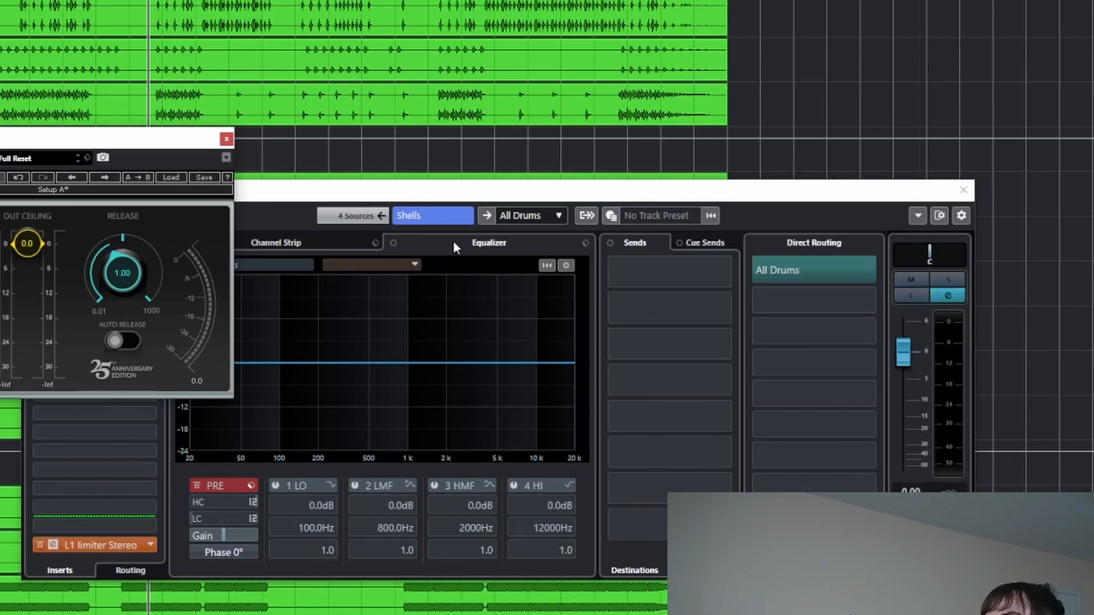
{"action": "left_click", "coordinate": [227, 139]}
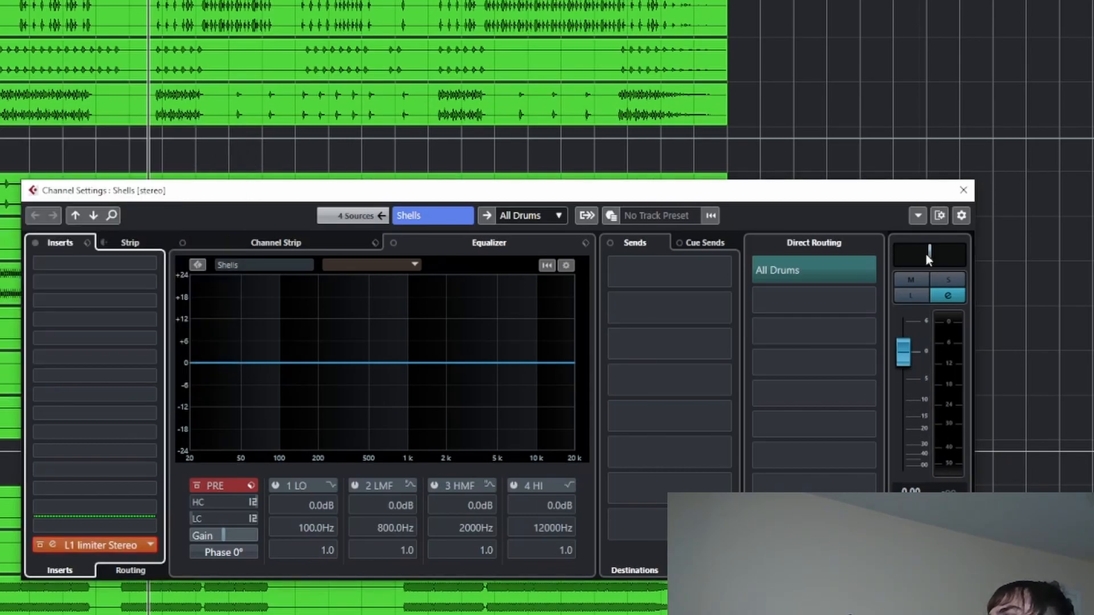
{"action": "left_click", "coordinate": [962, 192]}
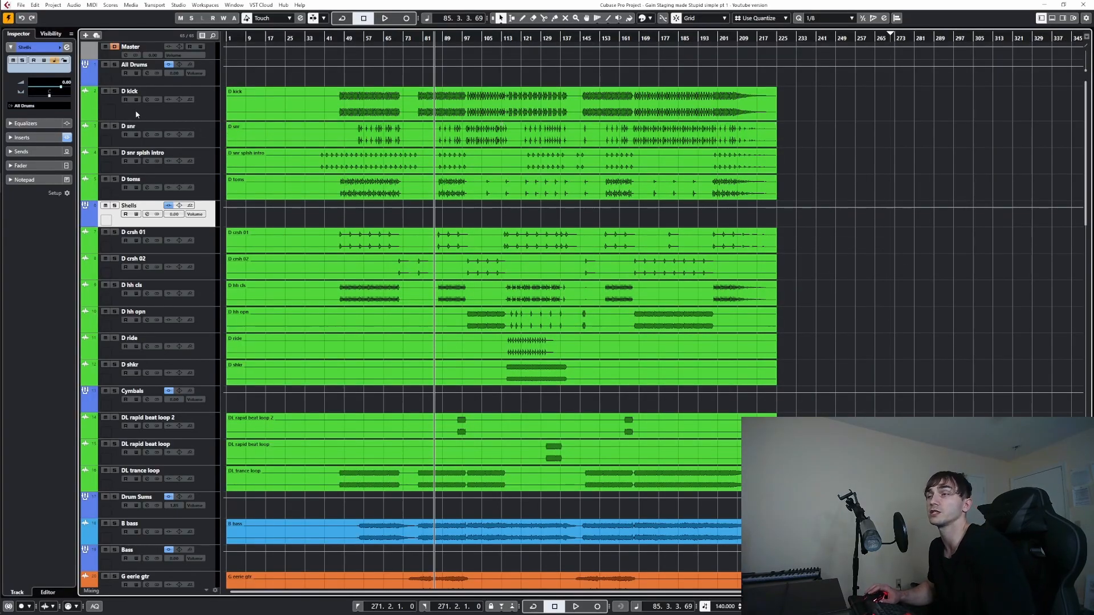
- Solo the All Drums group and start playback with the Master channel settings open to check its level meter
{"action": "left_click", "coordinate": [125, 55]}
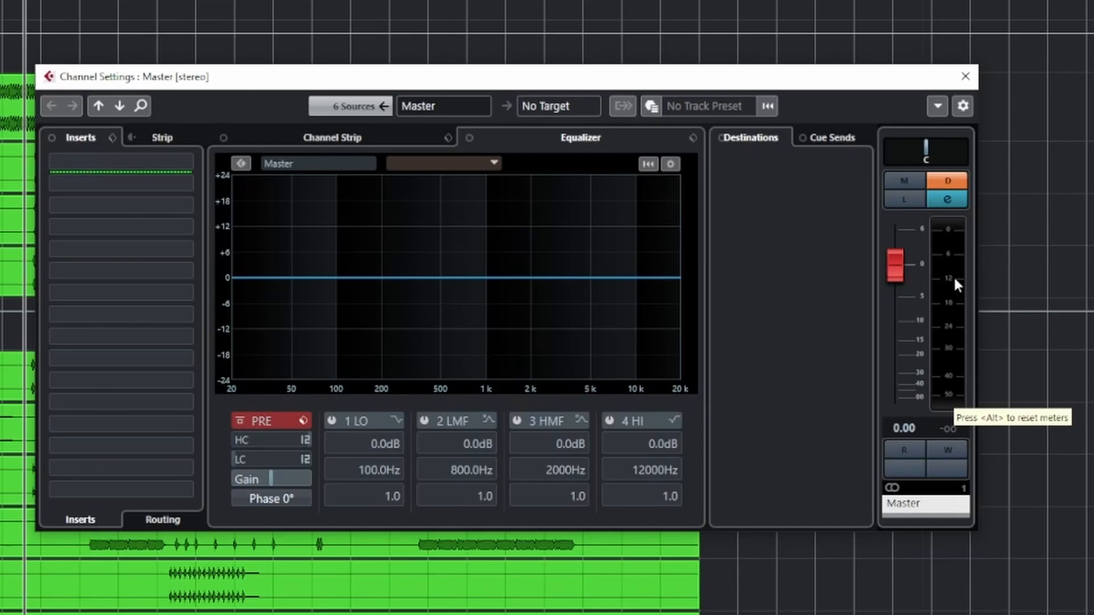
{"action": "left_click", "coordinate": [965, 77]}
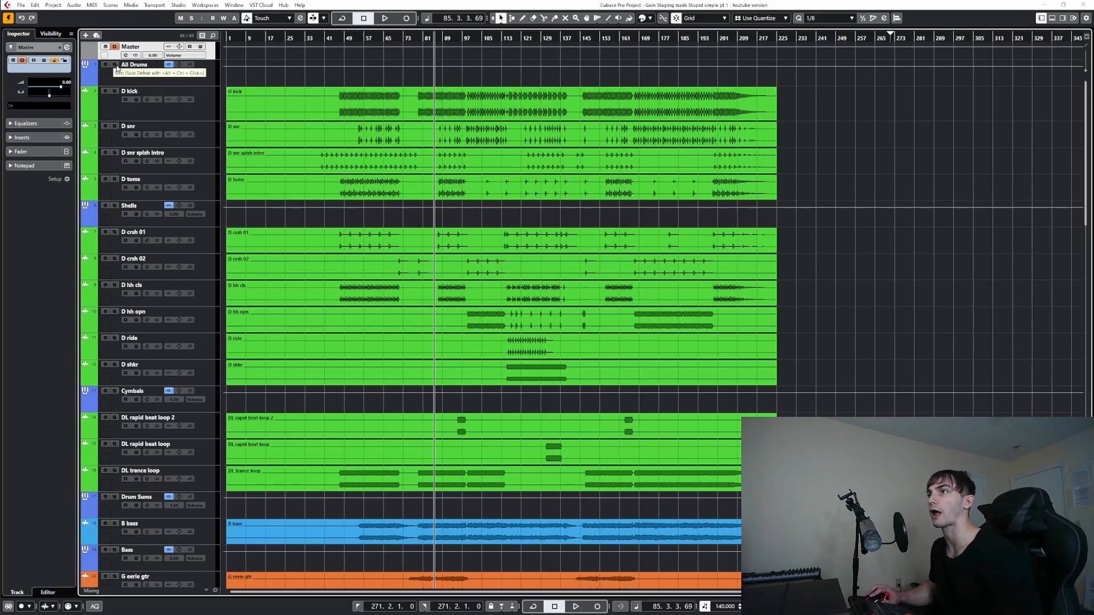
{"action": "left_click", "coordinate": [115, 65]}
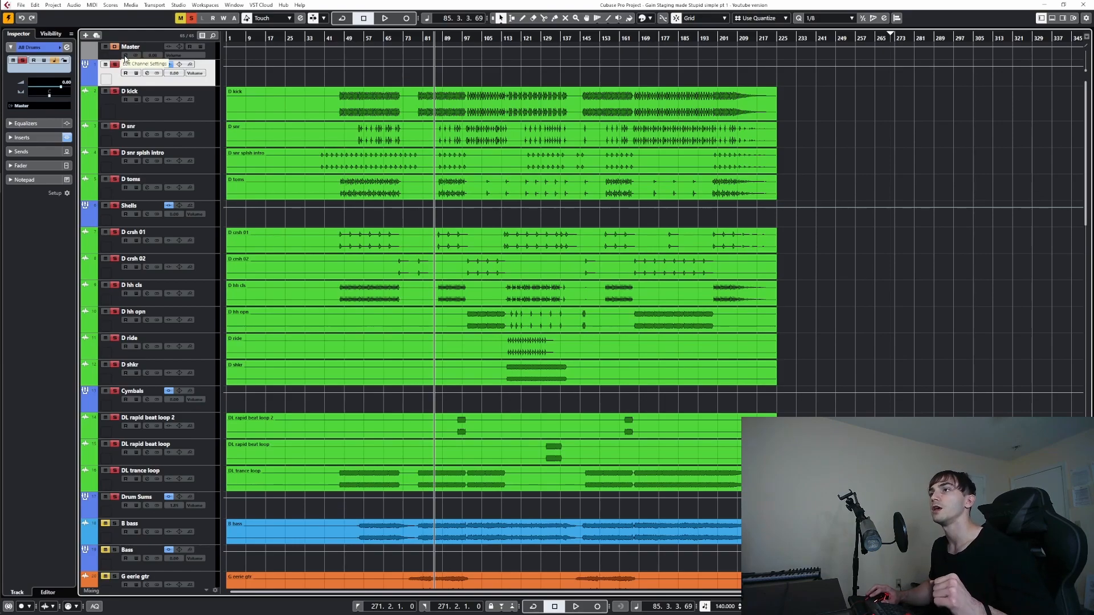
{"action": "left_click", "coordinate": [125, 55]}
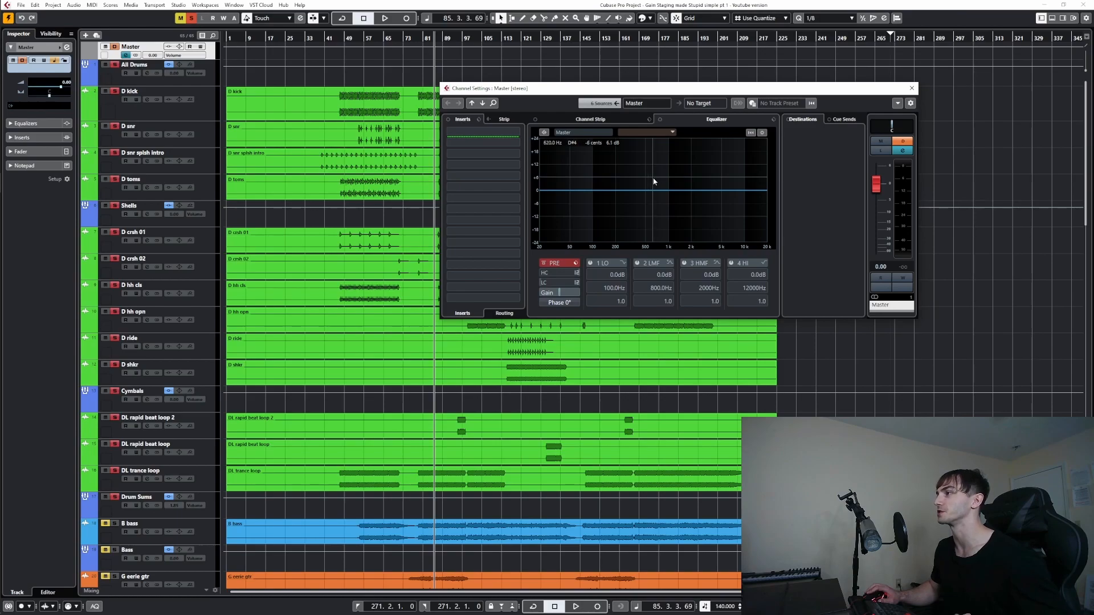
{"action": "key", "text": "space"}
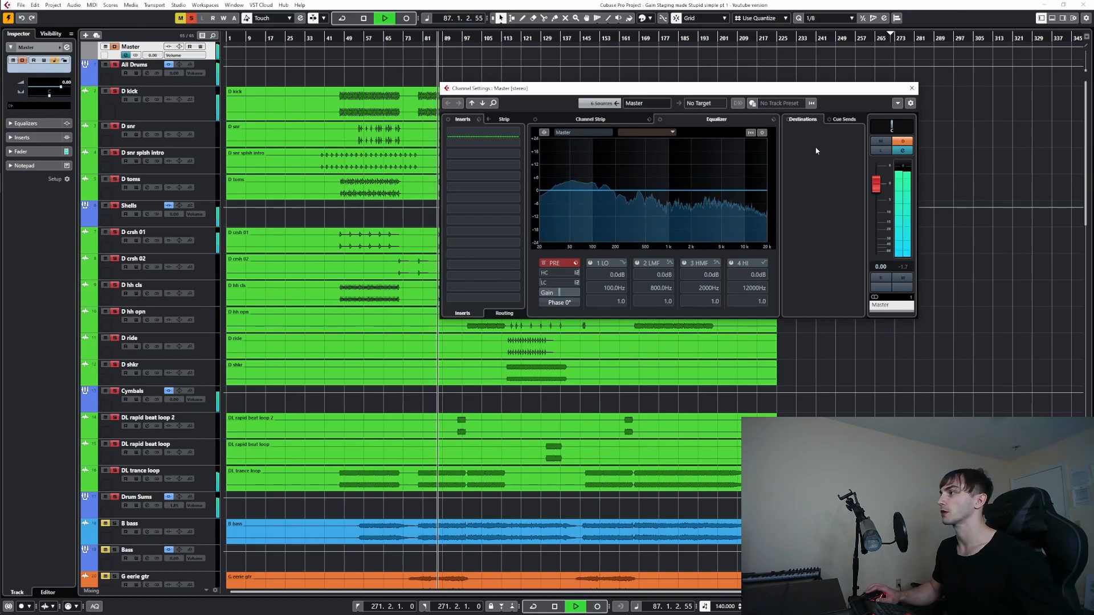
- Stop playback, close the Master channel settings and take the All Drums group out of solo
{"action": "key", "text": "space"}
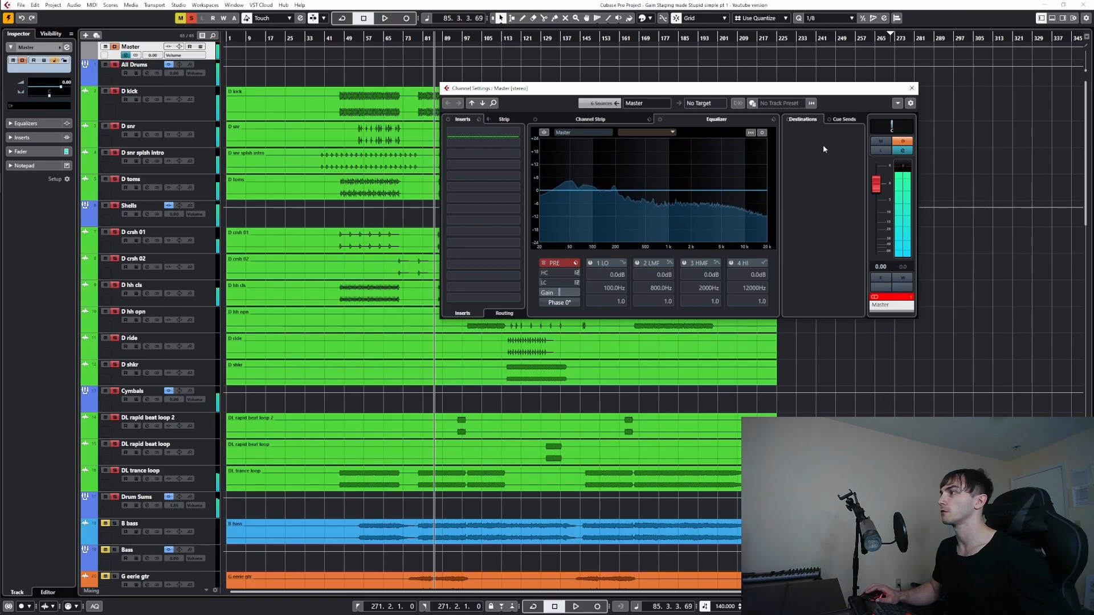
{"action": "left_click", "coordinate": [911, 88]}
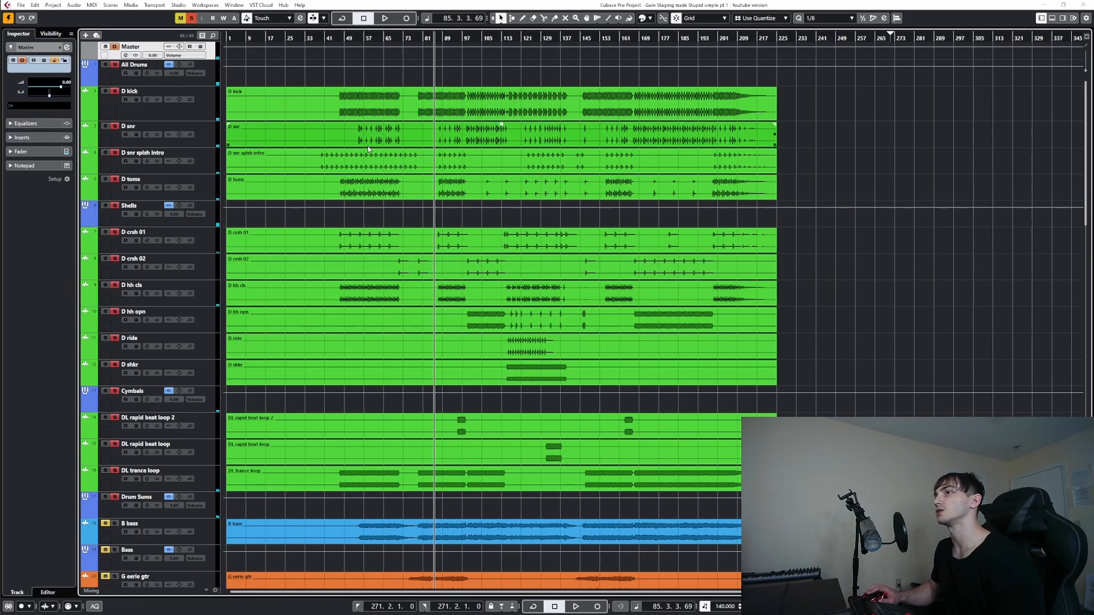
{"action": "left_click", "coordinate": [116, 65]}
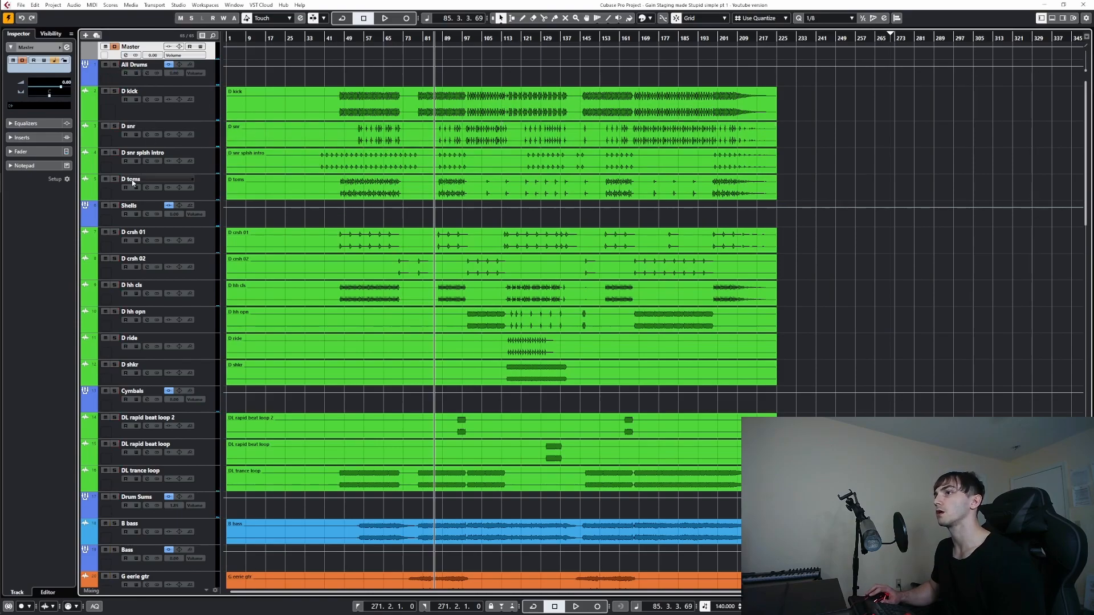
- Solo the Shells group and lower the clip volume of the D snr splsh intro track
{"action": "left_click", "coordinate": [116, 207]}
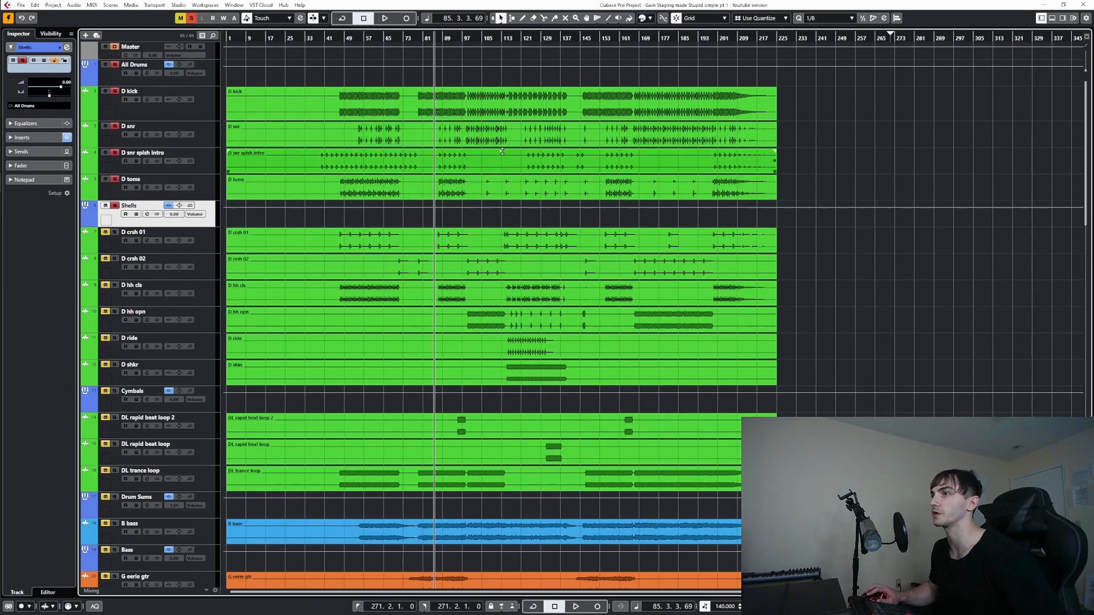
{"action": "left_click_drag", "start_coordinate": [501, 154], "coordinate": [502, 194]}
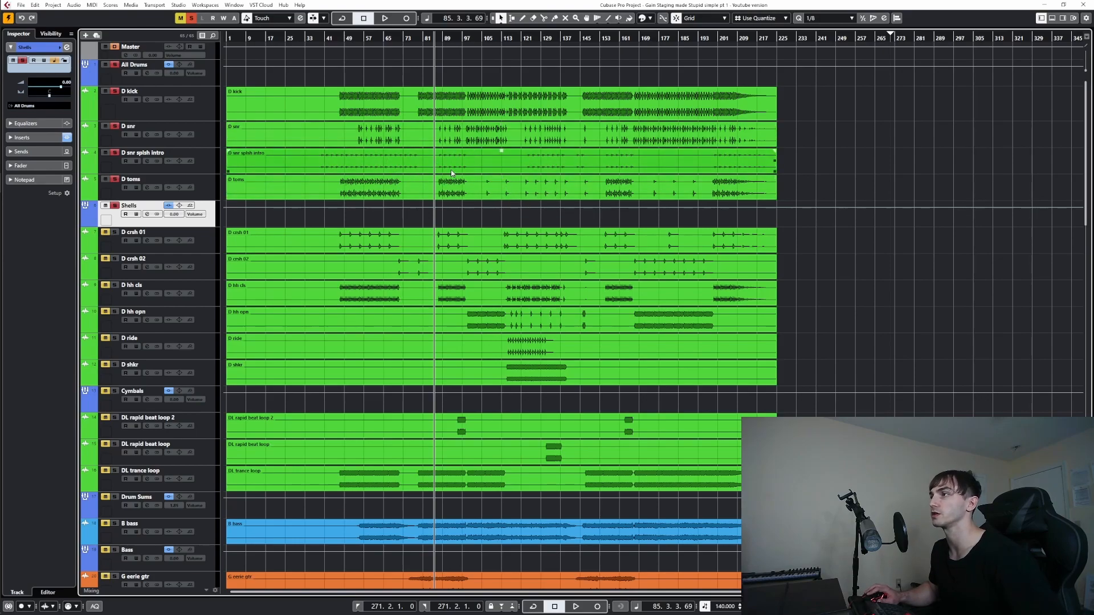
{"action": "left_click", "coordinate": [147, 215]}
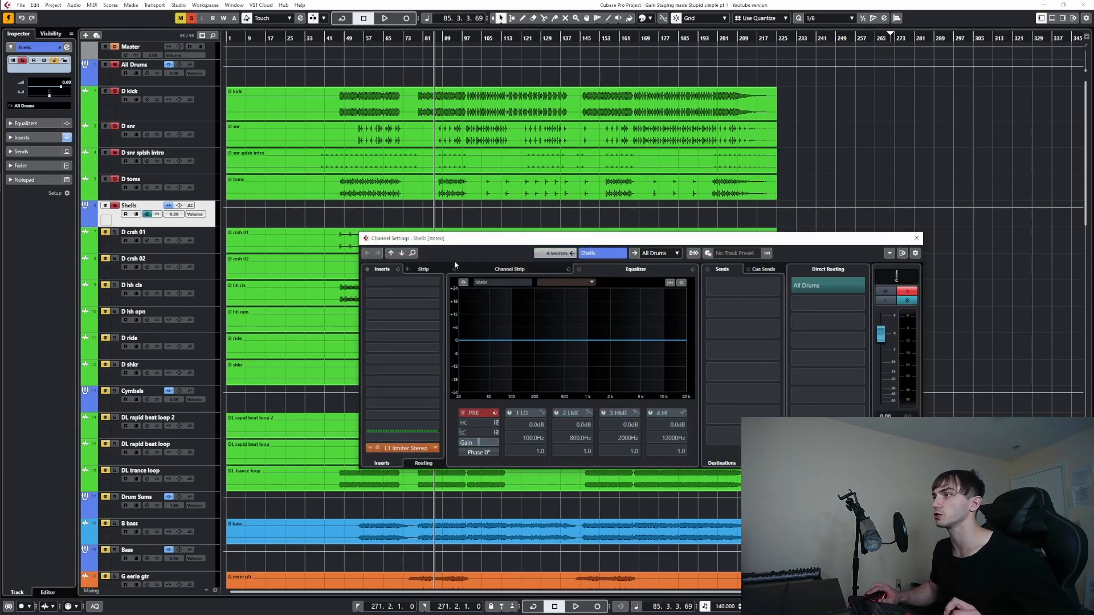
{"action": "left_click", "coordinate": [442, 219]}
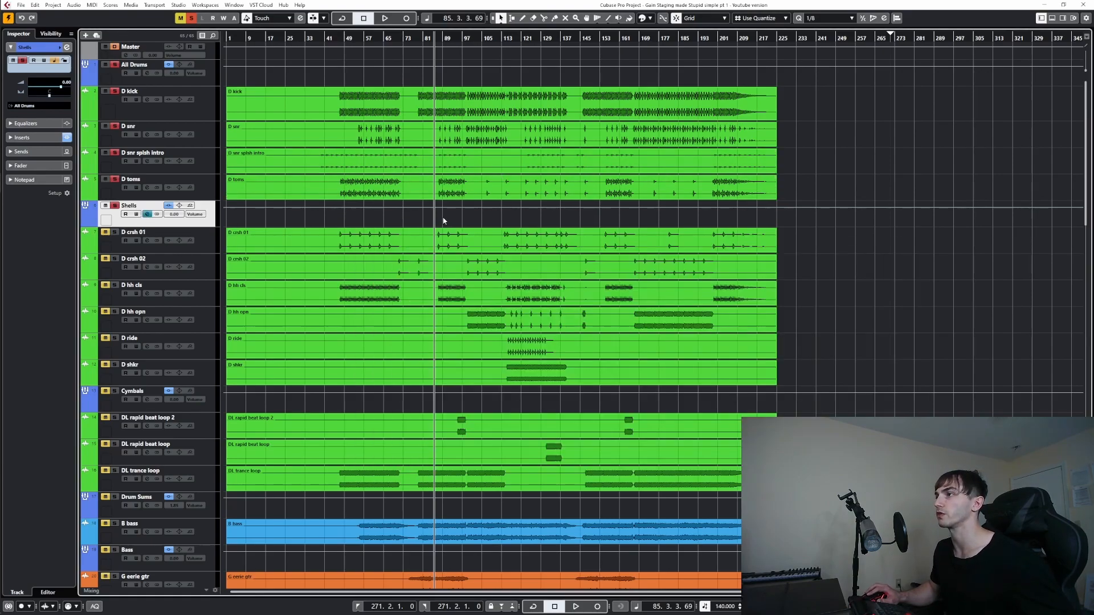
- Set the out ceiling of the Shells group's L1 limiter to about -8.8 during playback and close its windows
{"action": "left_click", "coordinate": [147, 215]}
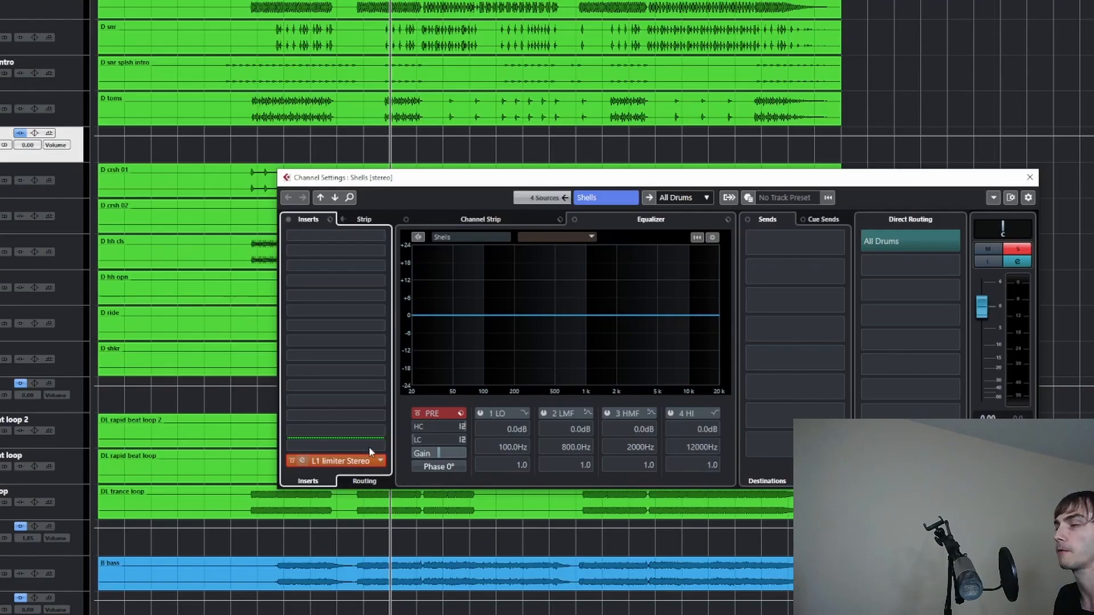
{"action": "left_click", "coordinate": [406, 449]}
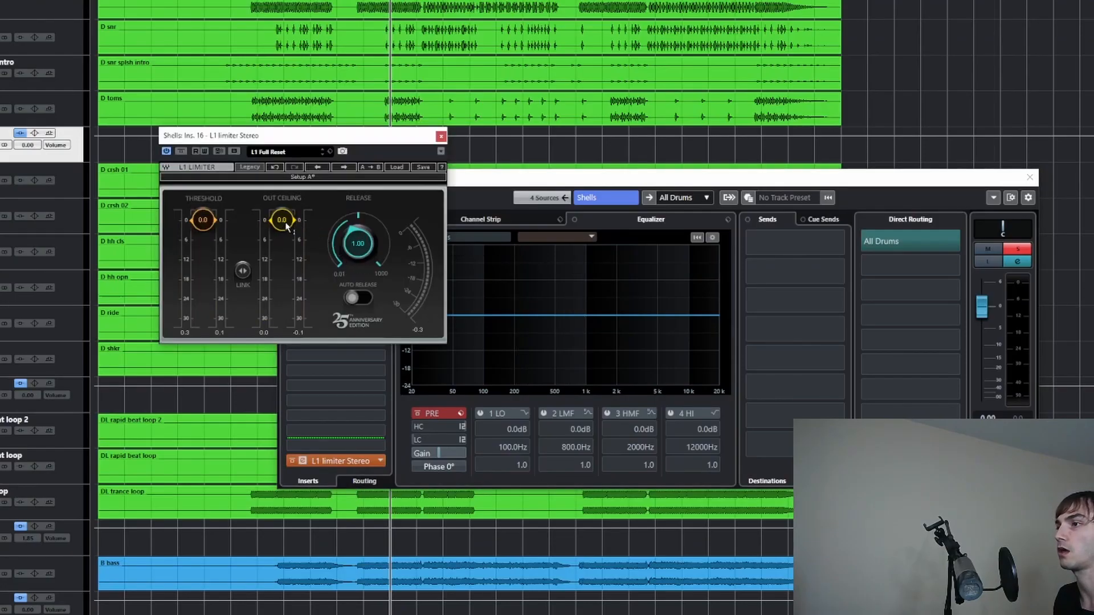
{"action": "key", "text": "space"}
{"action": "left_click_drag", "start_coordinate": [287, 226], "coordinate": [282, 249]}
{"action": "key", "text": "space"}
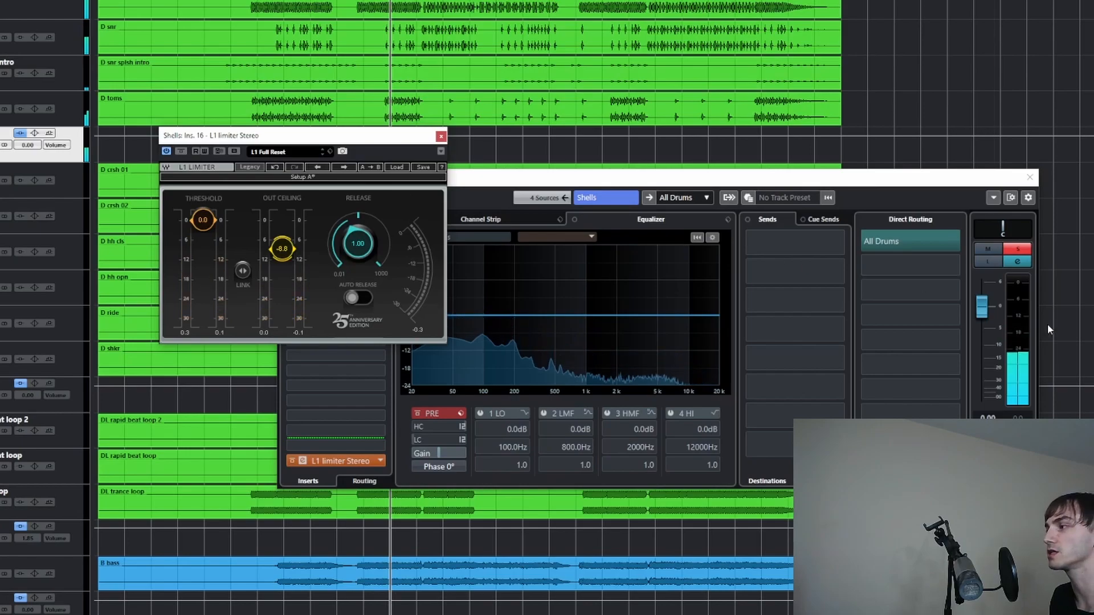
{"action": "left_click", "coordinate": [441, 137]}
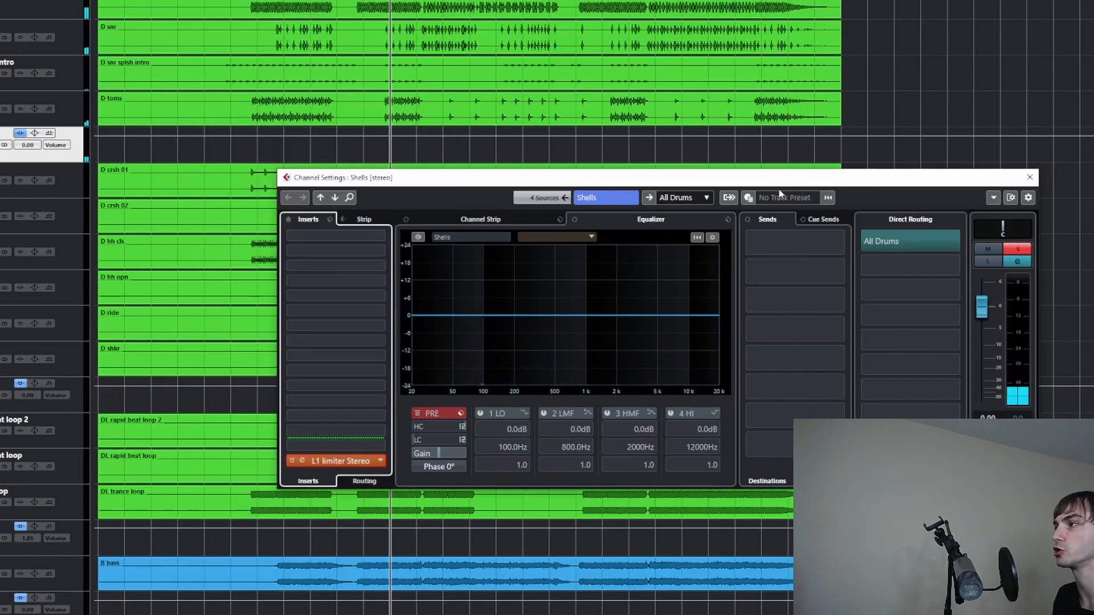
{"action": "left_click", "coordinate": [1029, 177]}
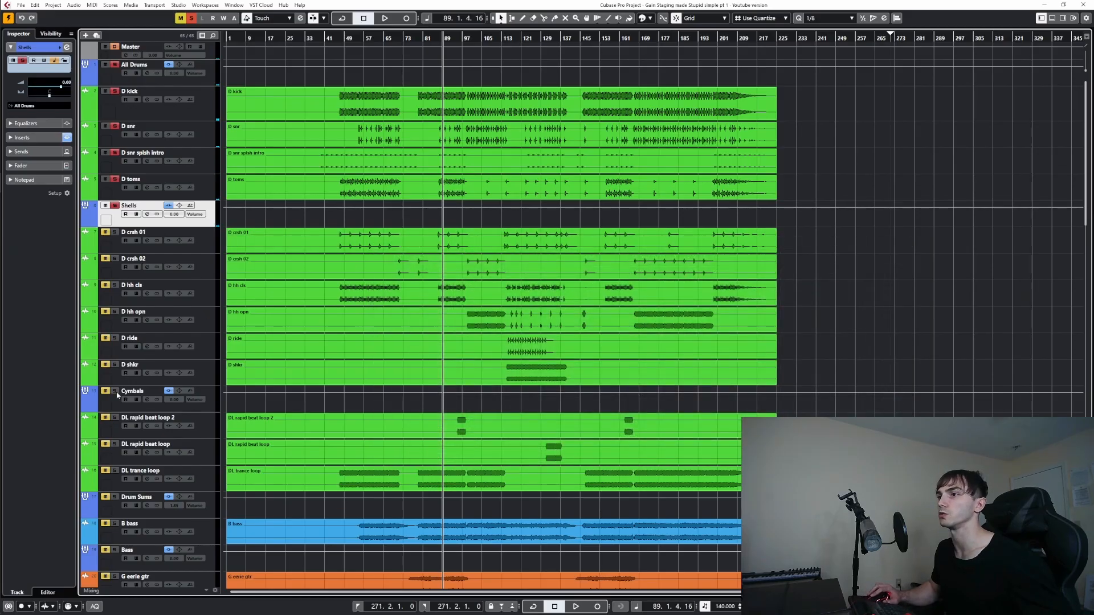
- Solo the Cymbals group, set its L1 limiter's out ceiling to -18.0 during playback and close its windows
{"action": "left_click", "coordinate": [155, 409]}
{"action": "left_click", "coordinate": [147, 399]}
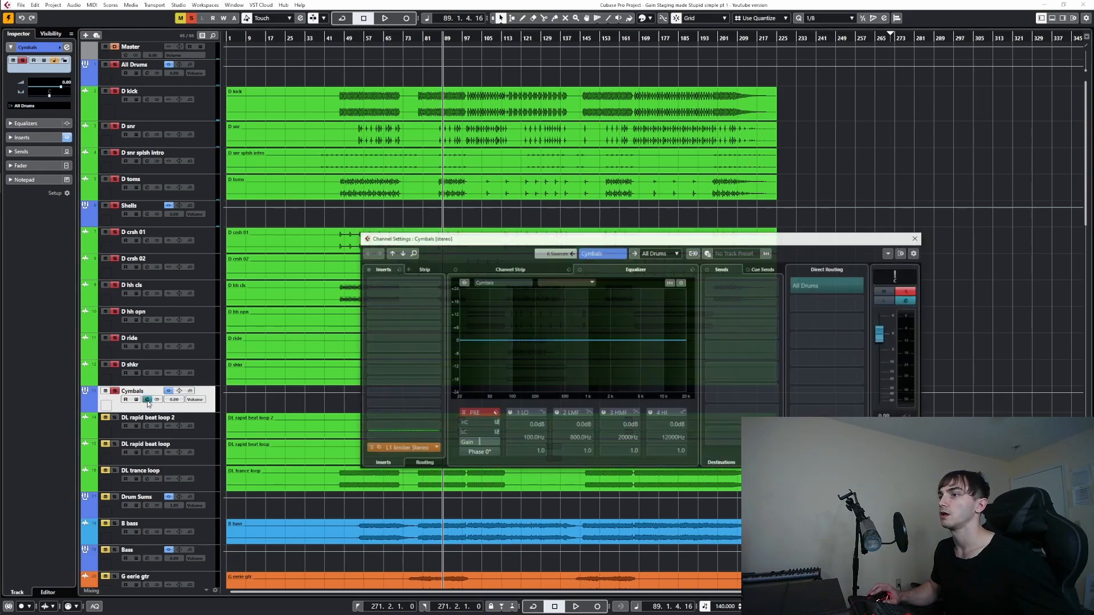
{"action": "left_click", "coordinate": [406, 448]}
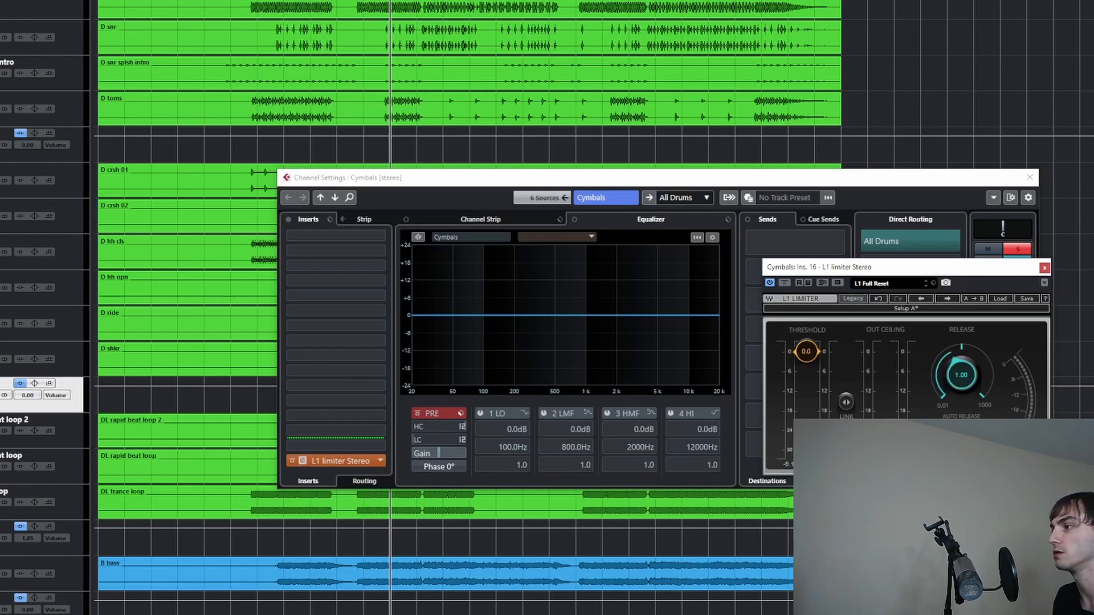
{"action": "key", "text": "space"}
{"action": "left_click_drag", "start_coordinate": [885, 447], "coordinate": [885, 409]}
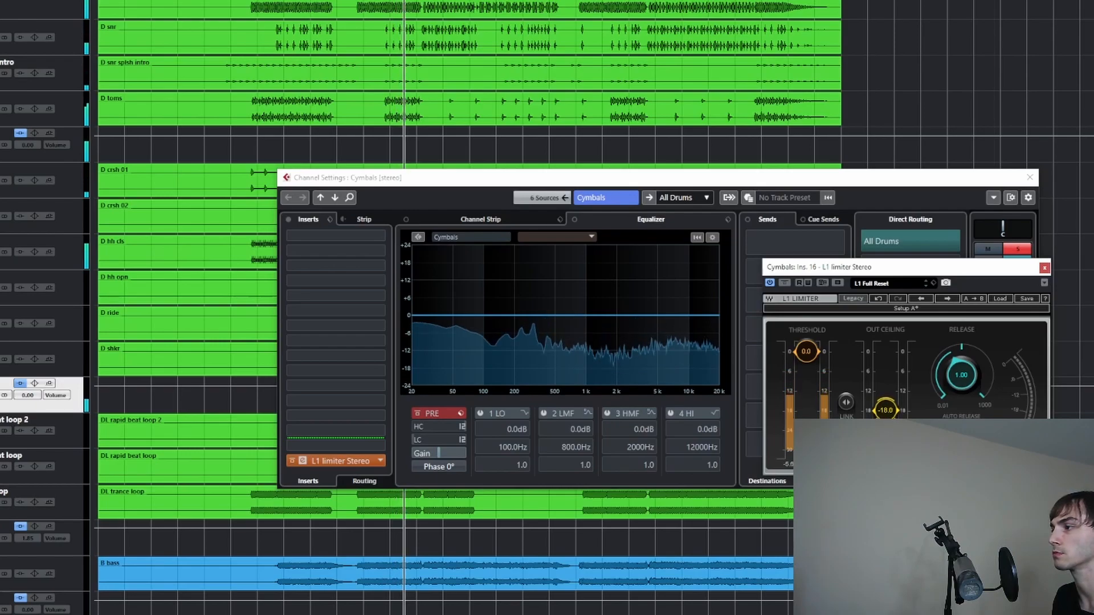
{"action": "left_click", "coordinate": [1044, 268]}
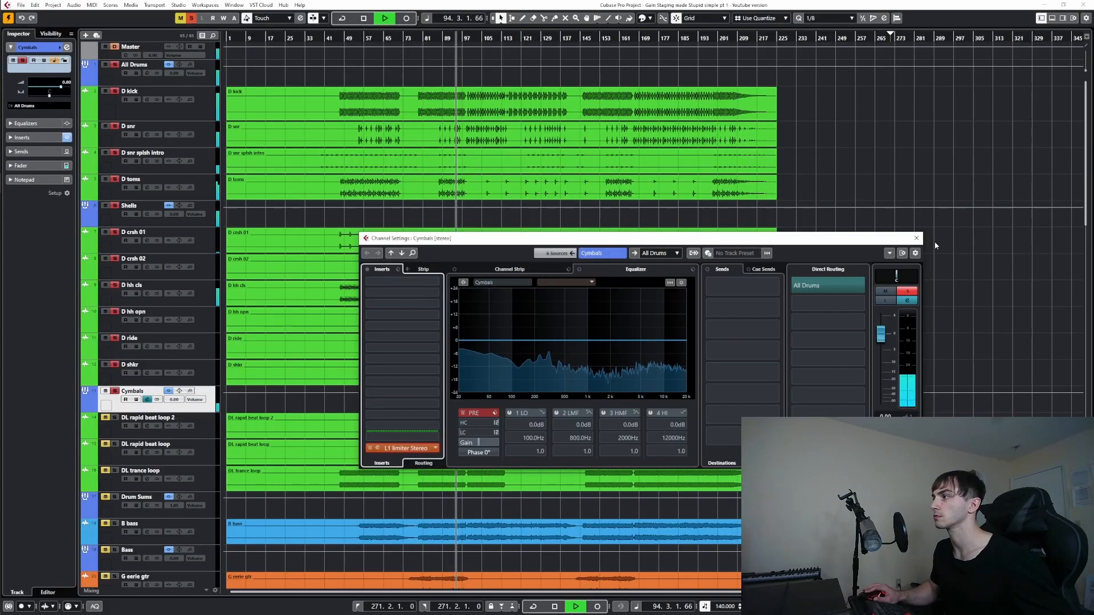
{"action": "left_click", "coordinate": [1029, 177]}
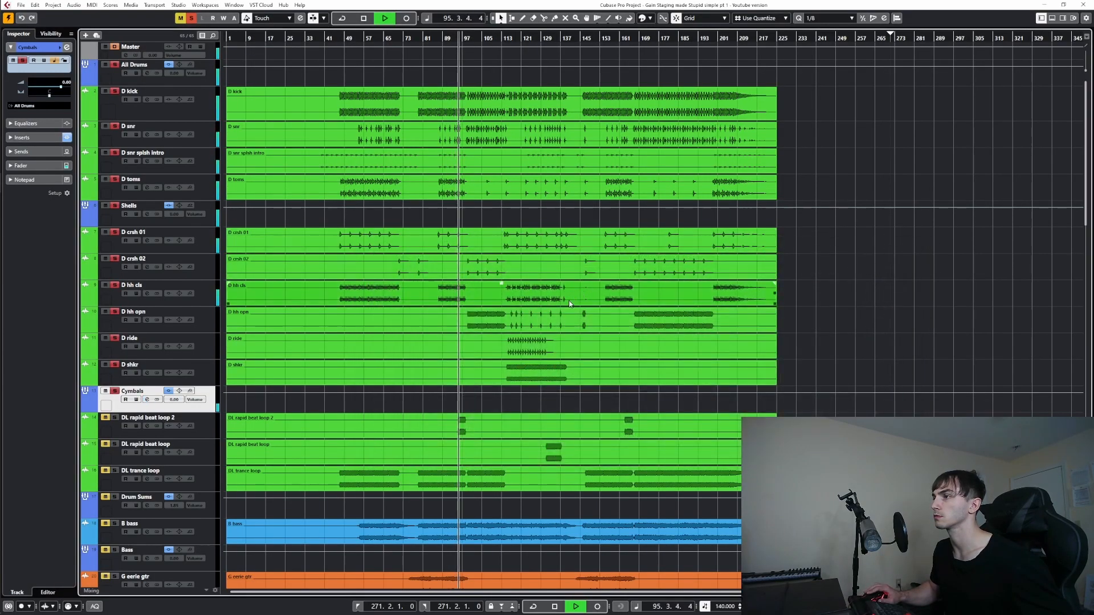
- Play and stop the soloed Shells and Cymbals groups around bar 101 to check their track meters
{"action": "key", "text": "space"}
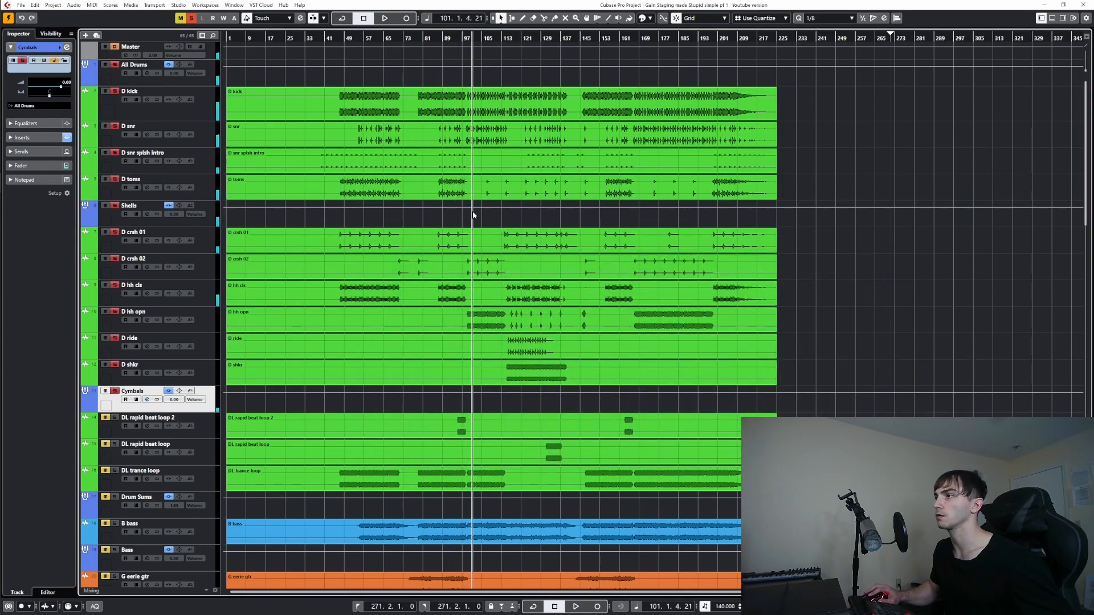
{"action": "key", "text": "space"}
{"action": "left_click", "coordinate": [323, 352]}
{"action": "key", "text": "space"}
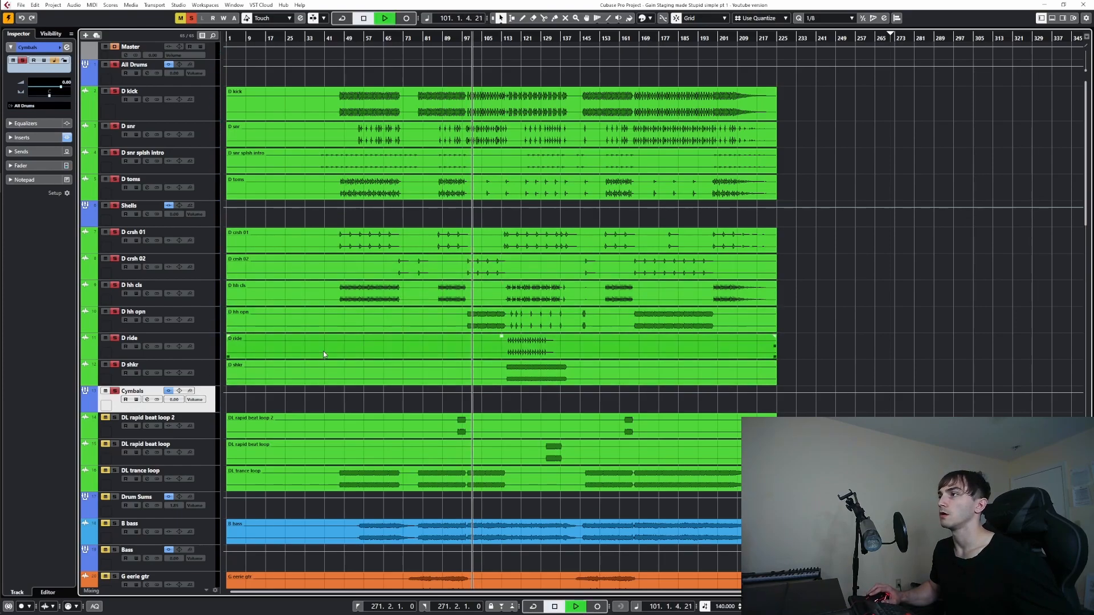
{"action": "key", "text": "space"}
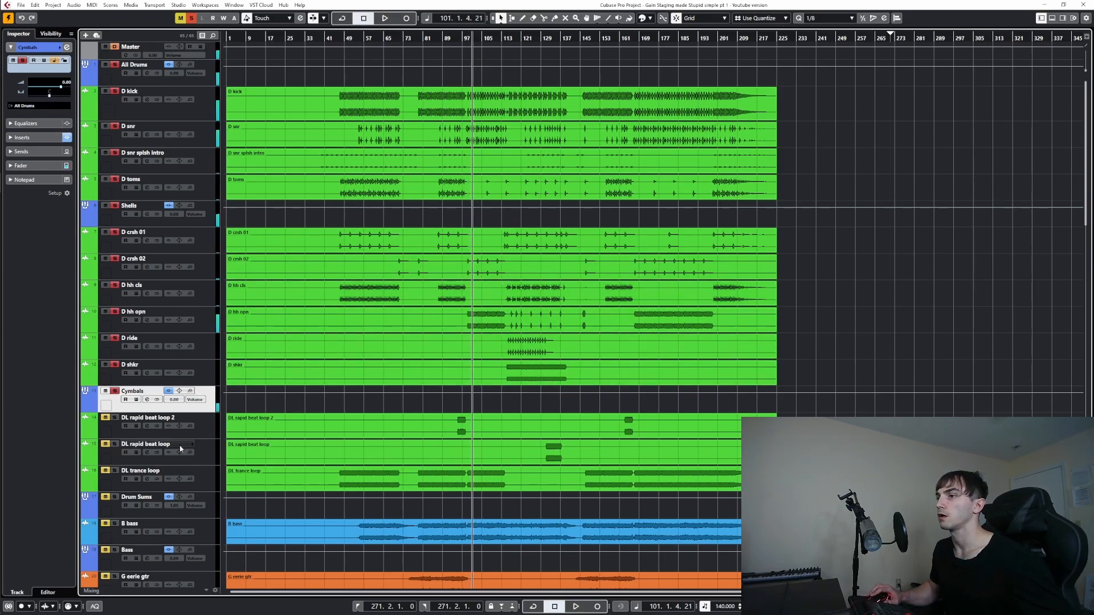
- Solo the Drum Sums group, set its L1 limiter's out ceiling to -18.0 and play from bar 85 to check the limiter's levels
{"action": "left_click", "coordinate": [118, 500]}
{"action": "left_click", "coordinate": [434, 408]}
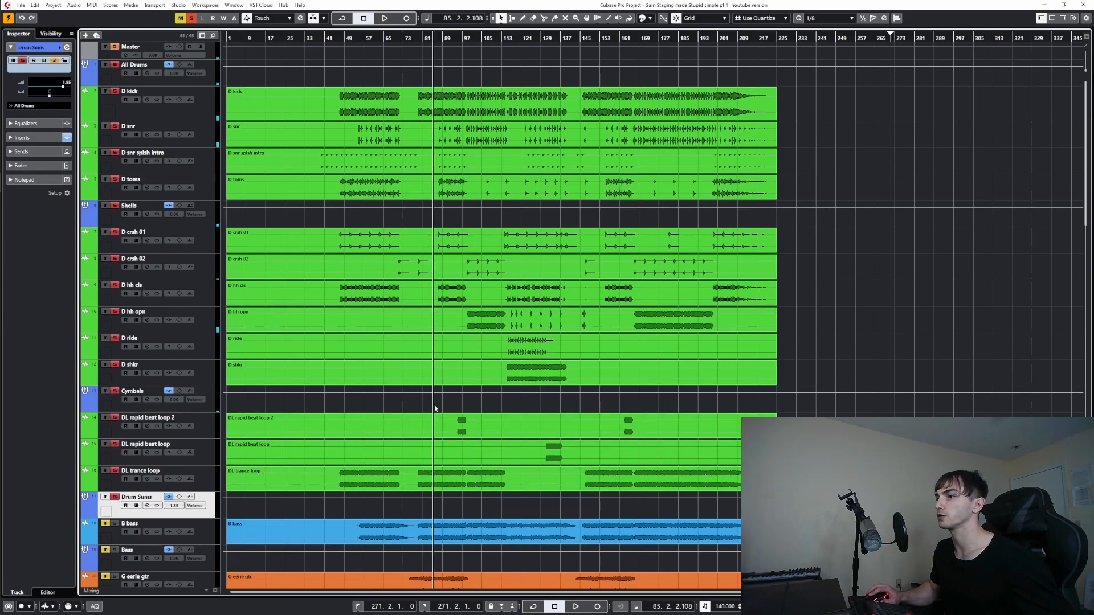
{"action": "left_click", "coordinate": [146, 509]}
{"action": "left_click", "coordinate": [393, 451]}
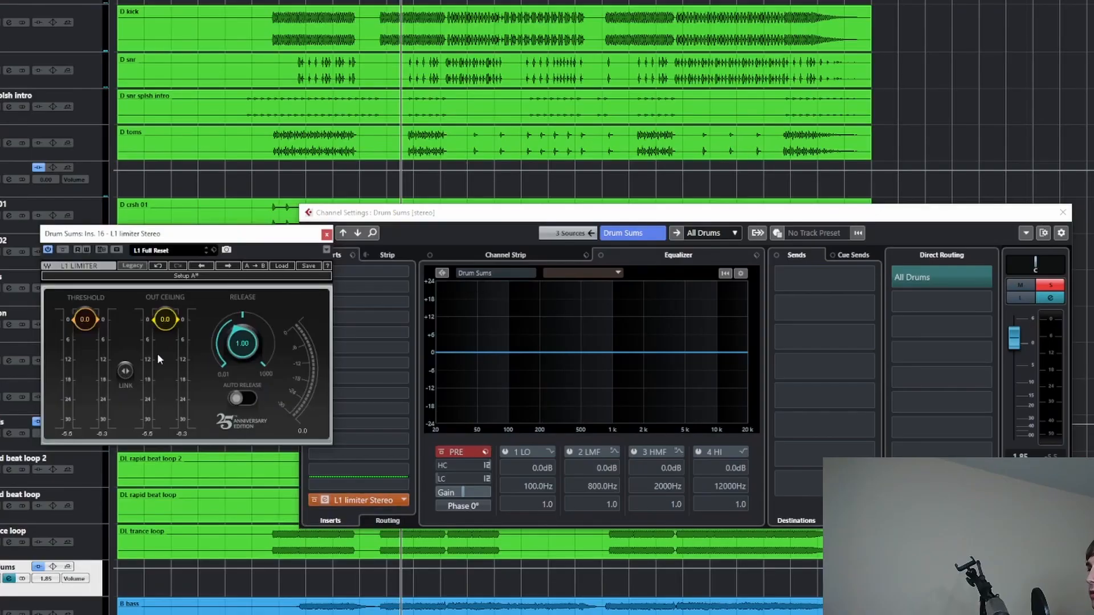
{"action": "left_click_drag", "start_coordinate": [170, 329], "coordinate": [165, 378]}
{"action": "key", "text": "space"}
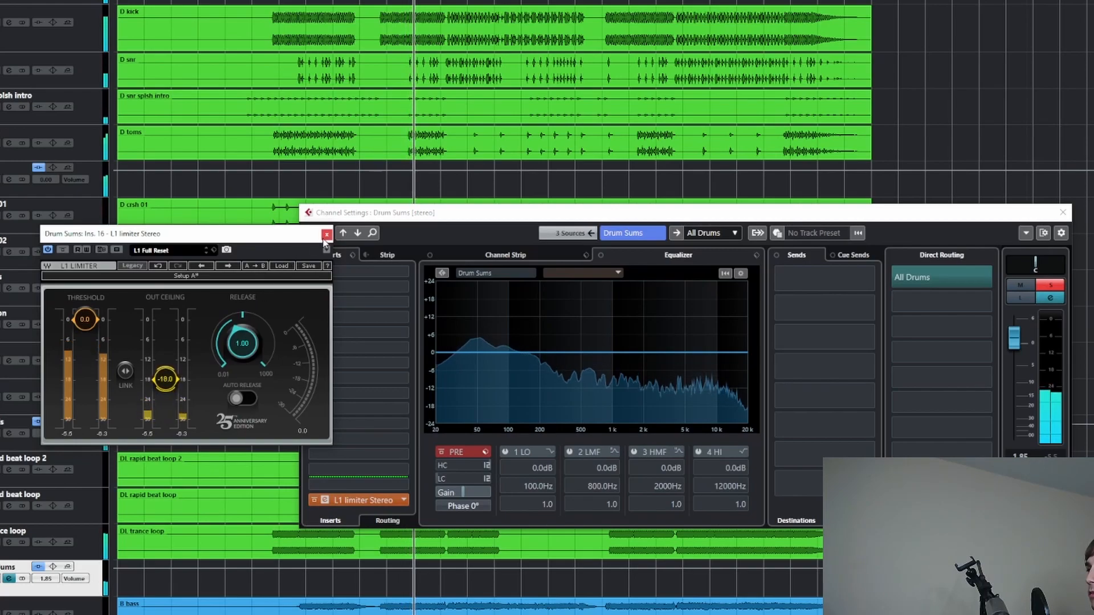
{"action": "left_click_drag", "start_coordinate": [375, 216], "coordinate": [669, 275]}
{"action": "left_click", "coordinate": [429, 439]}
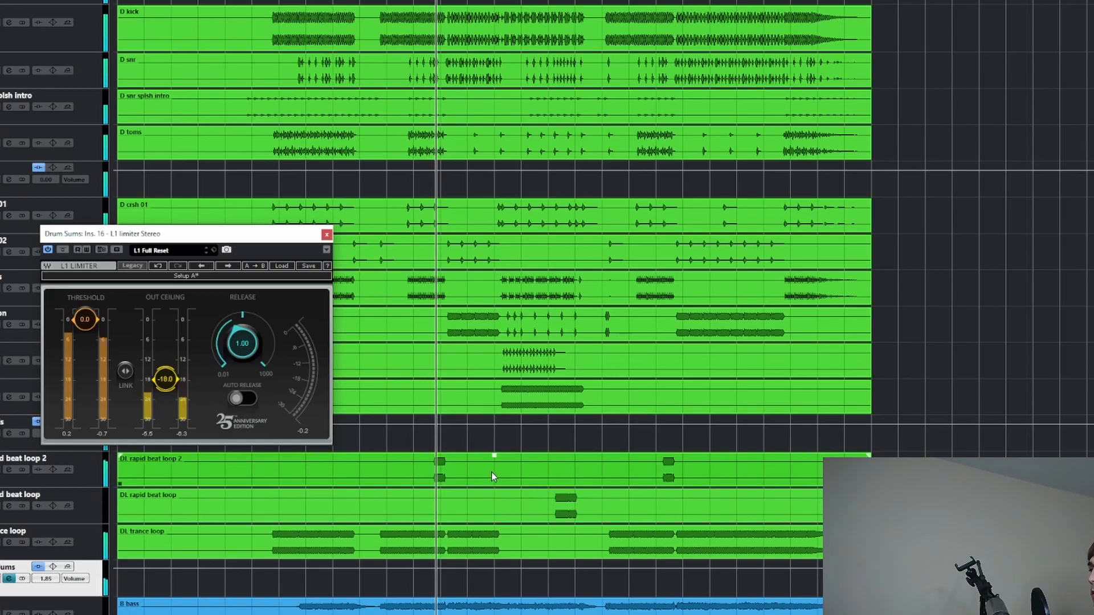
{"action": "key", "text": "space"}
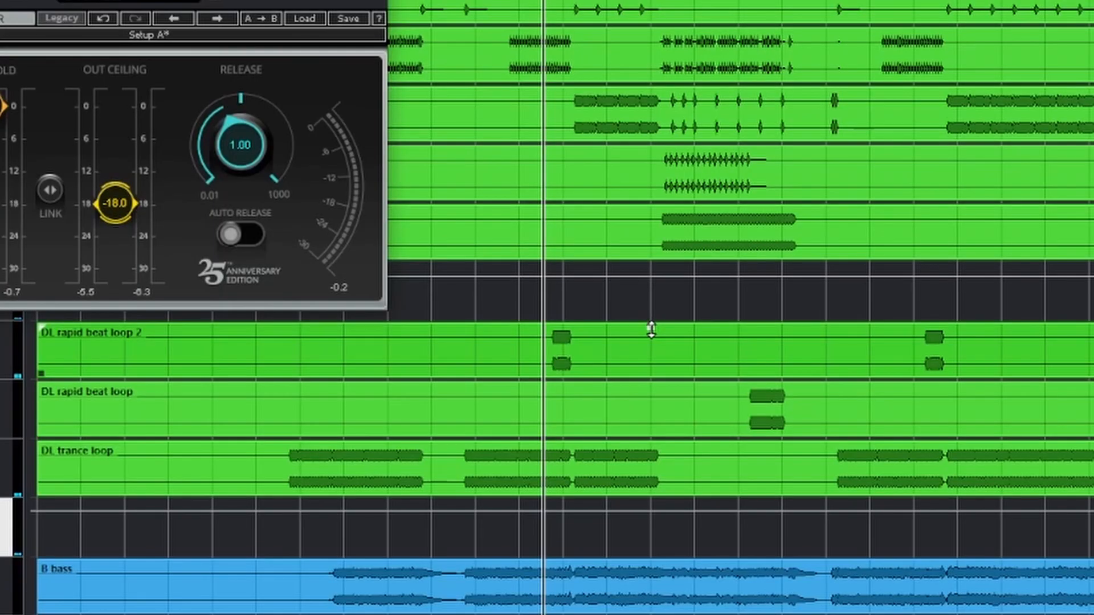
- Lower the clip volume of the DL rapid beat loop 2 track
{"action": "left_click_drag", "start_coordinate": [494, 456], "coordinate": [495, 460]}
{"action": "left_click_drag", "start_coordinate": [651, 337], "coordinate": [651, 348]}
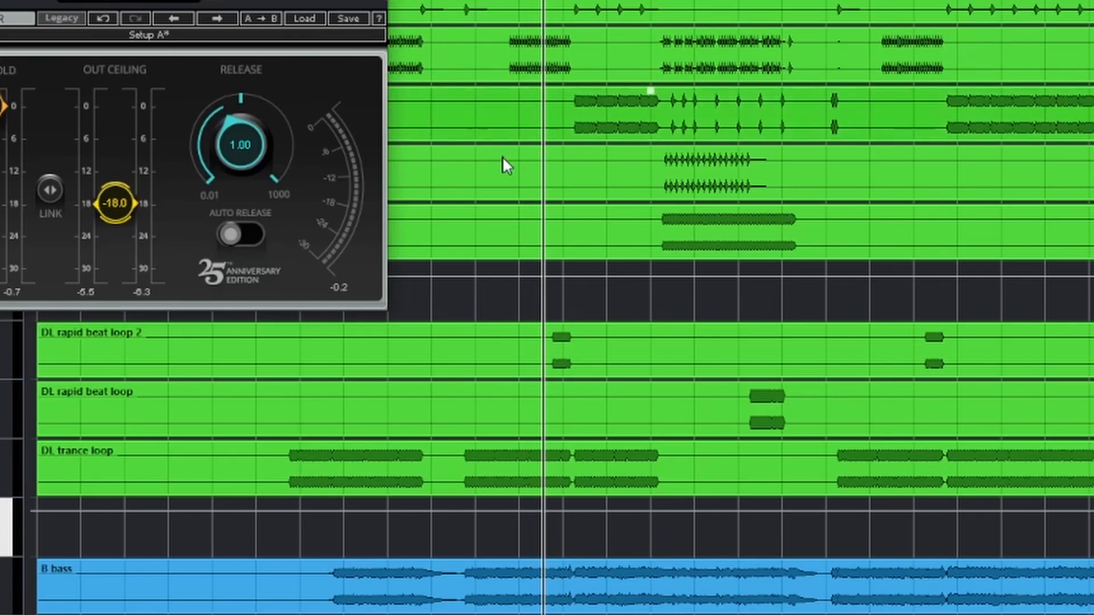
{"action": "left_click_drag", "start_coordinate": [647, 330], "coordinate": [650, 338]}
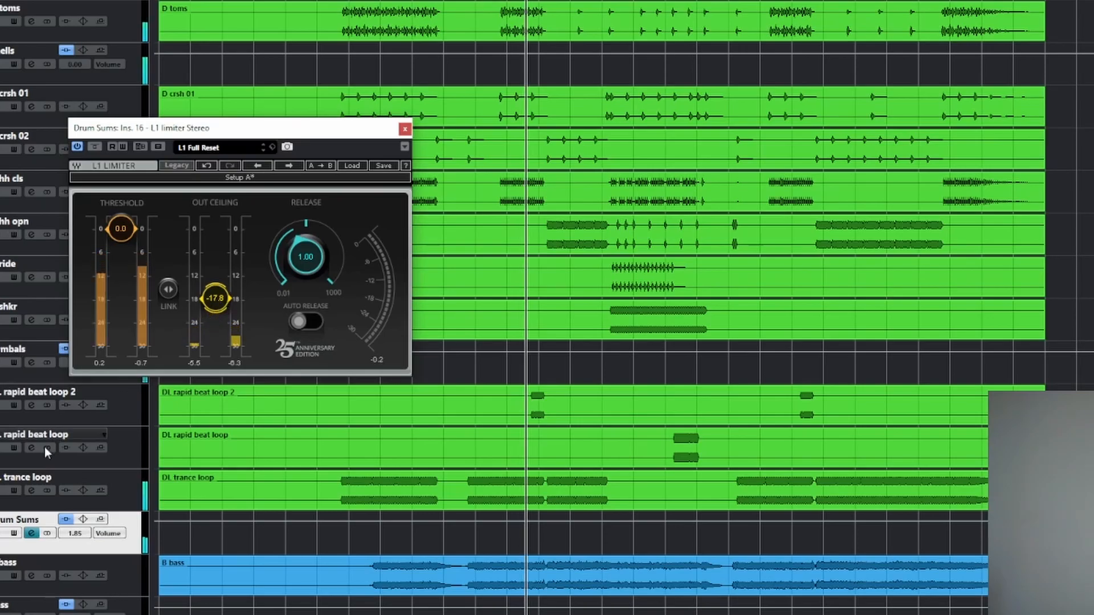
- Check the Drum Sums channel meter beside its L1 limiter during playback and close both windows
{"action": "left_click", "coordinate": [31, 533]}
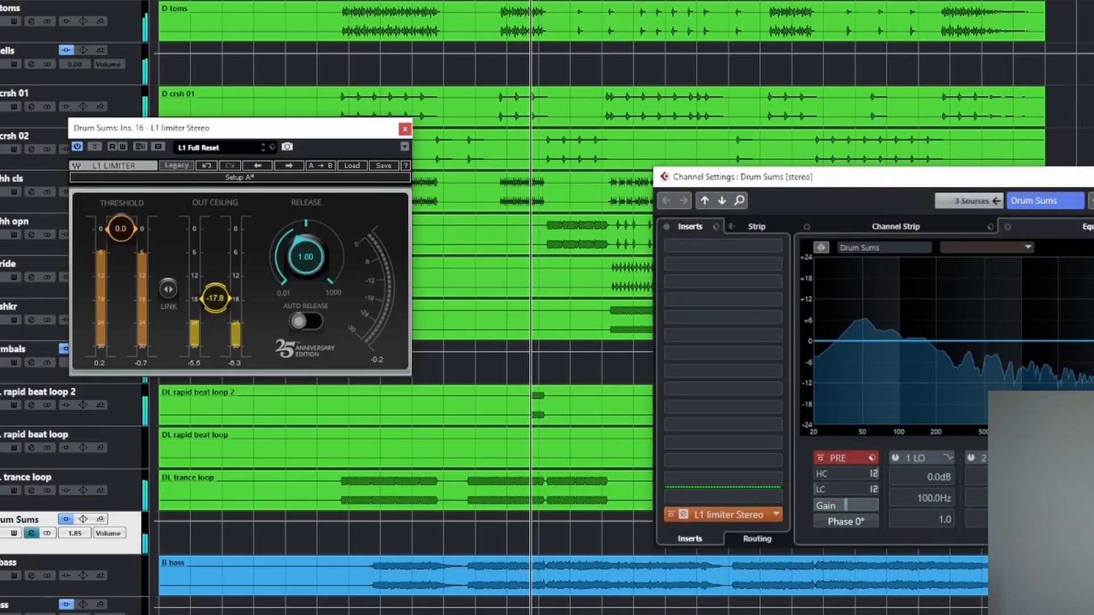
{"action": "left_click_drag", "start_coordinate": [855, 177], "coordinate": [567, 129]}
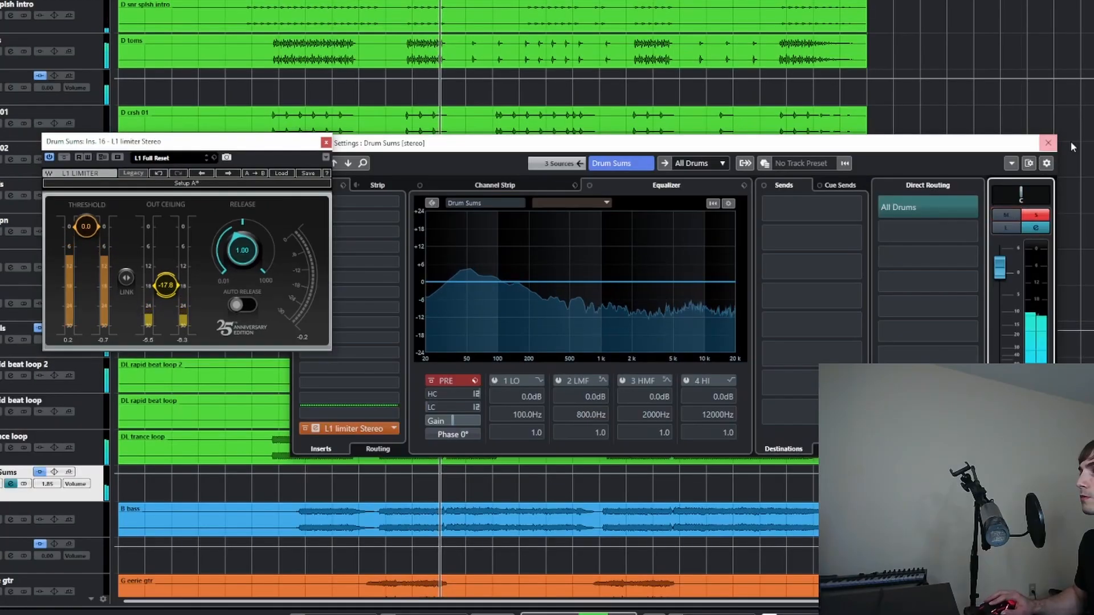
{"action": "left_click", "coordinate": [1048, 143]}
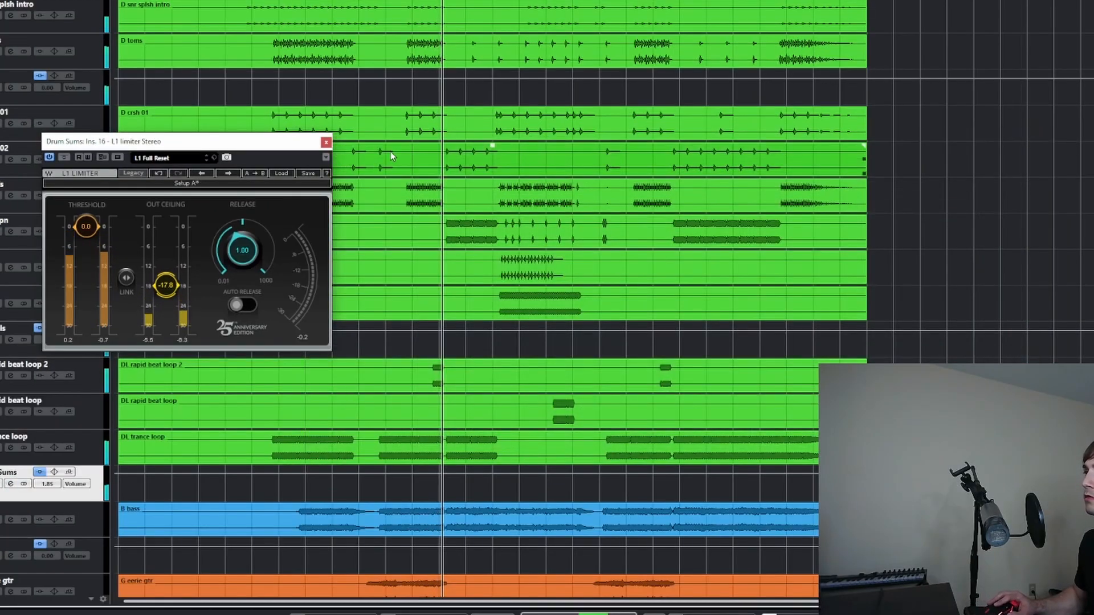
{"action": "left_click", "coordinate": [325, 143]}
- Solo the Bass group, set its L1 limiter's out ceiling to -12.1 during playback and close its windows
{"action": "scroll", "coordinate": [279, 437], "scroll_direction": "down", "scroll_amount": 5}
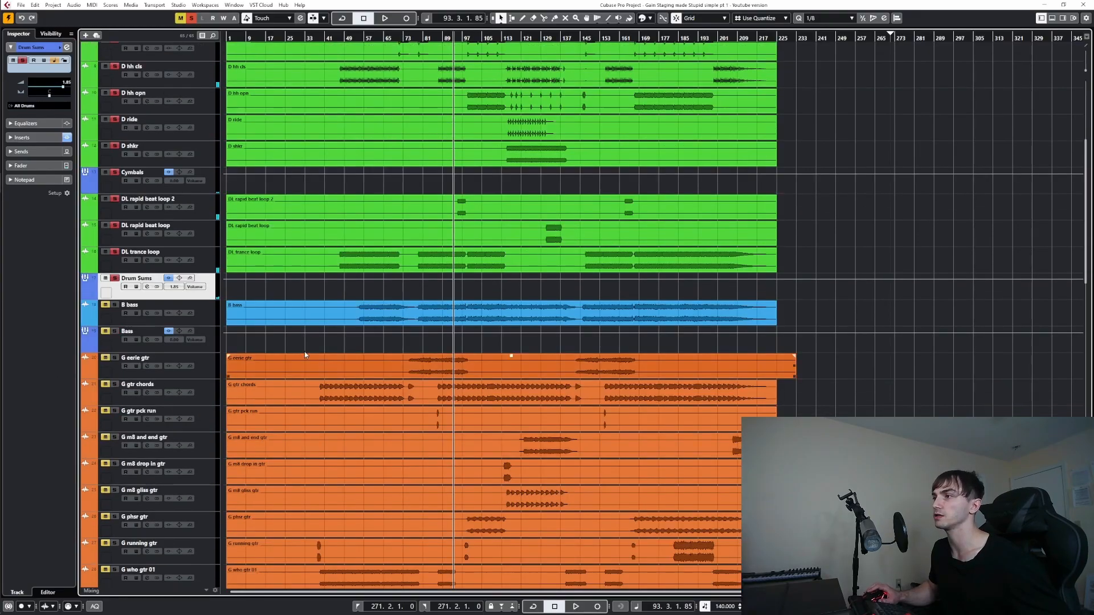
{"action": "left_click", "coordinate": [115, 333]}
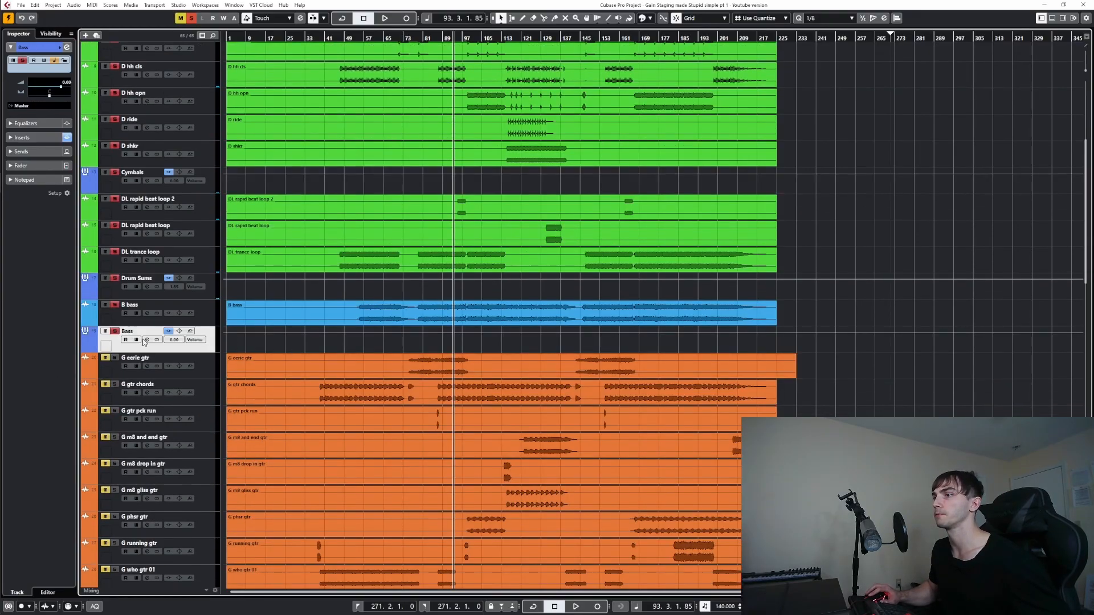
{"action": "left_click", "coordinate": [147, 340]}
{"action": "left_click", "coordinate": [404, 464]}
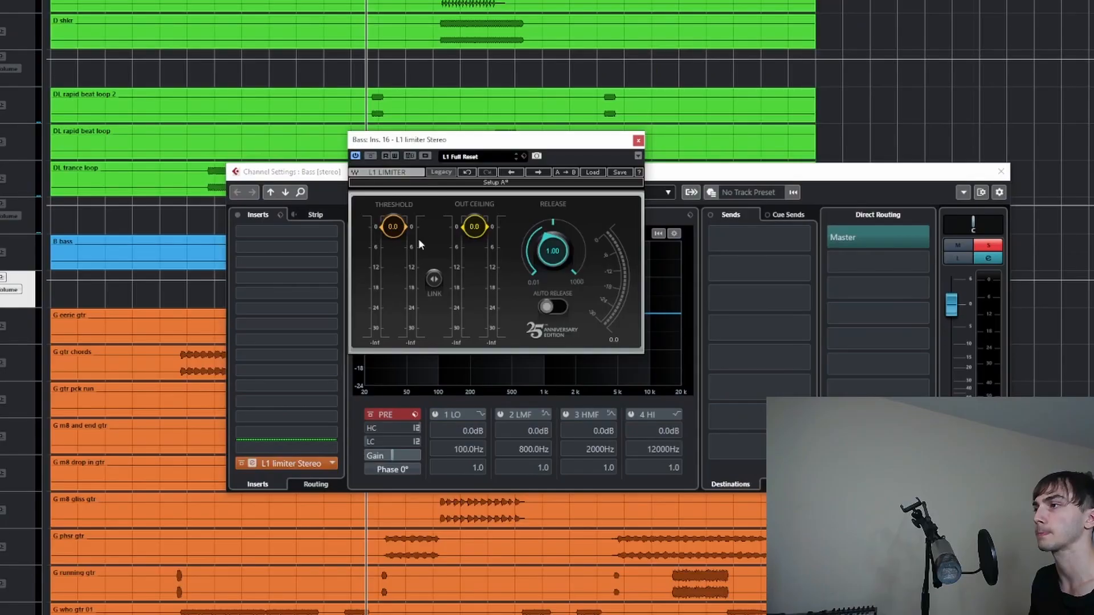
{"action": "key", "text": "space"}
{"action": "left_click_drag", "start_coordinate": [488, 317], "coordinate": [489, 311]}
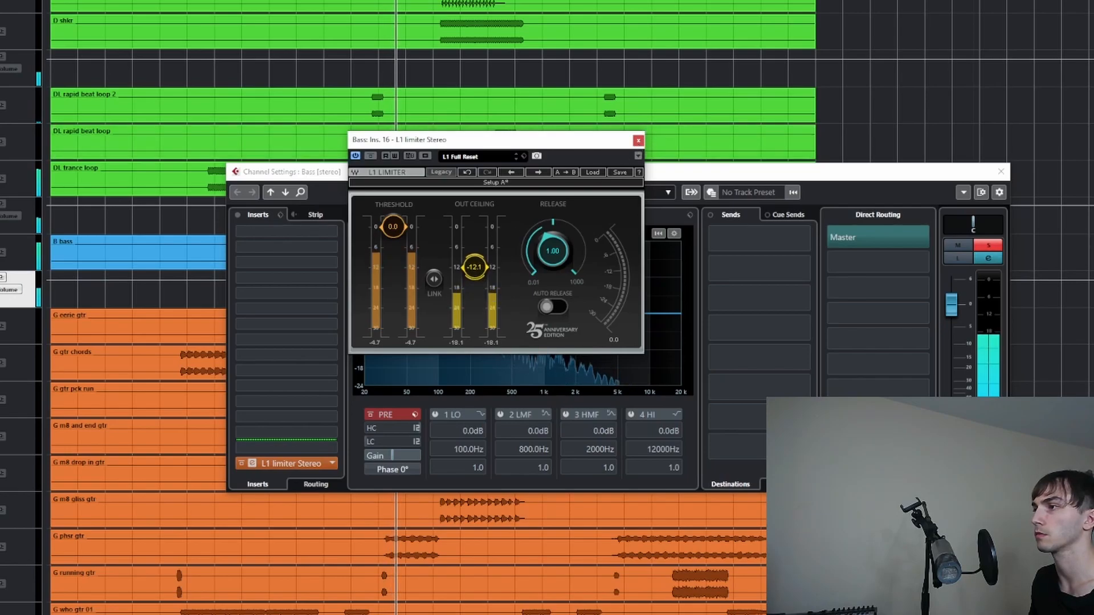
{"action": "left_click", "coordinate": [638, 141]}
{"action": "left_click", "coordinate": [1001, 172]}
{"action": "scroll", "coordinate": [369, 370], "scroll_direction": "down", "scroll_amount": 5}
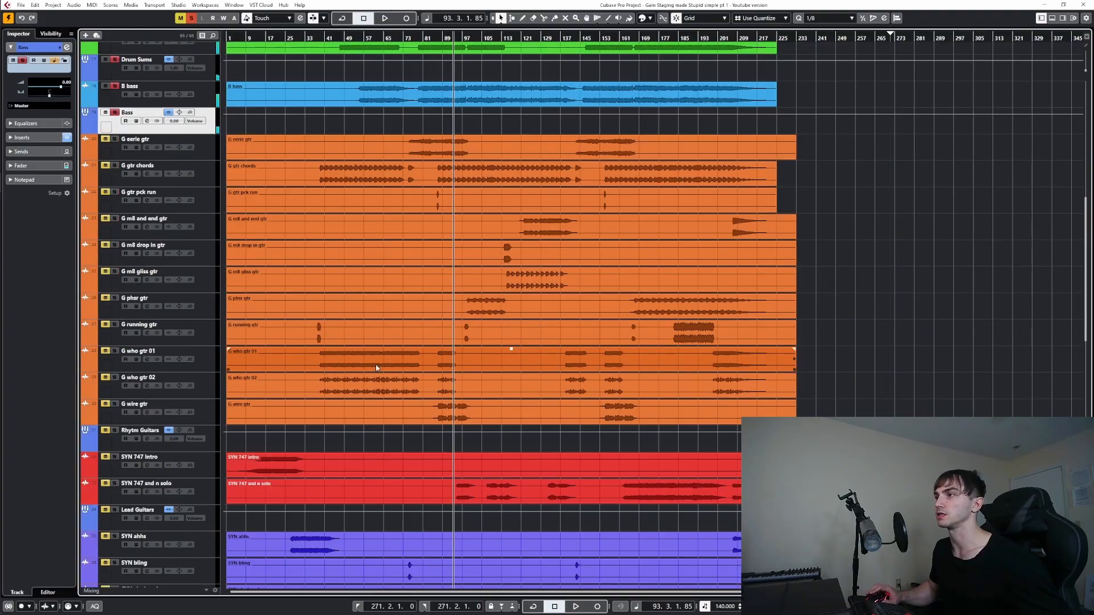
- Solo the Rhytm Guitars group, open its channel's L1 limiter and play the song from bar 79
{"action": "left_click", "coordinate": [139, 445]}
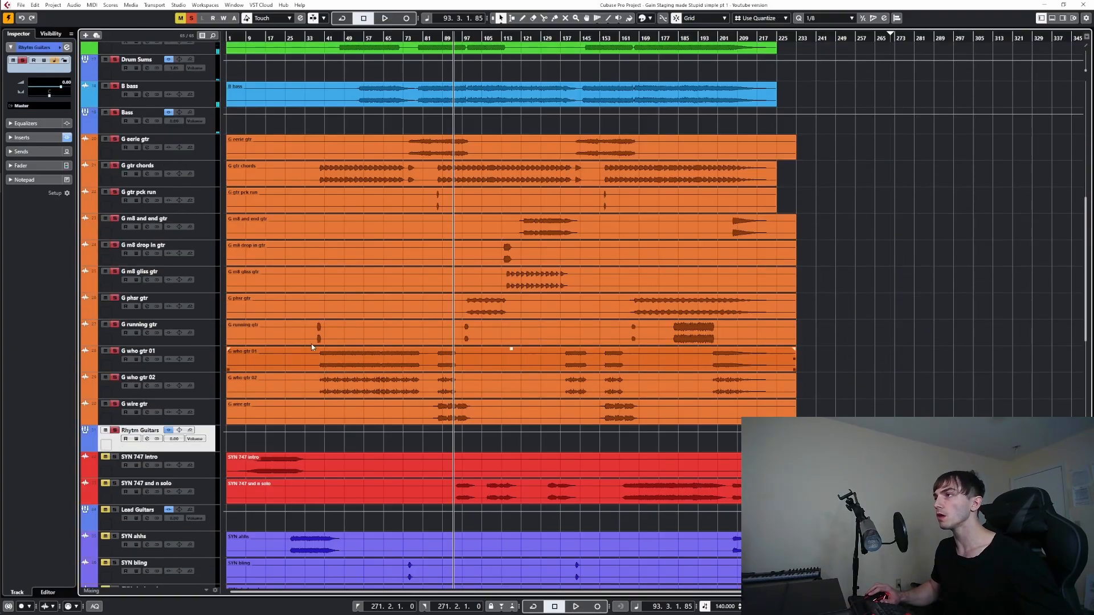
{"action": "left_click", "coordinate": [419, 126]}
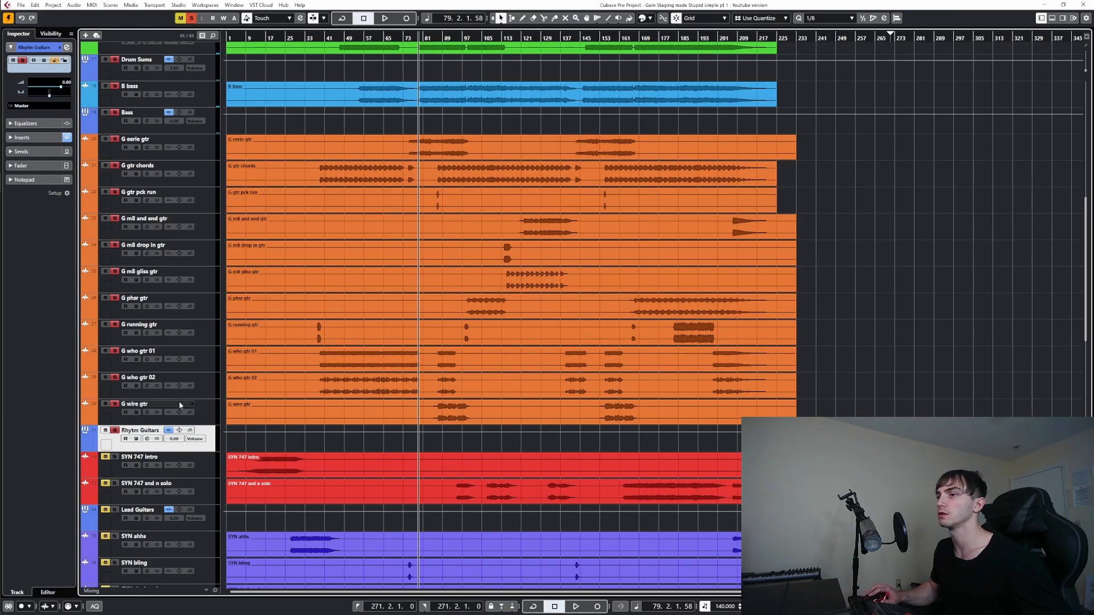
{"action": "left_click", "coordinate": [147, 439]}
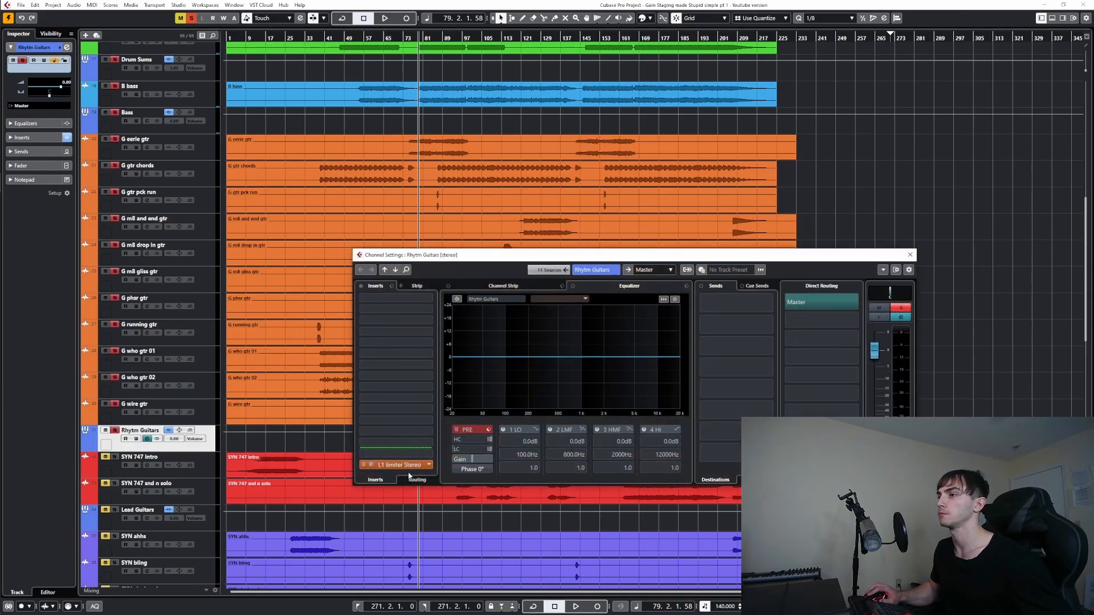
{"action": "left_click", "coordinate": [410, 468]}
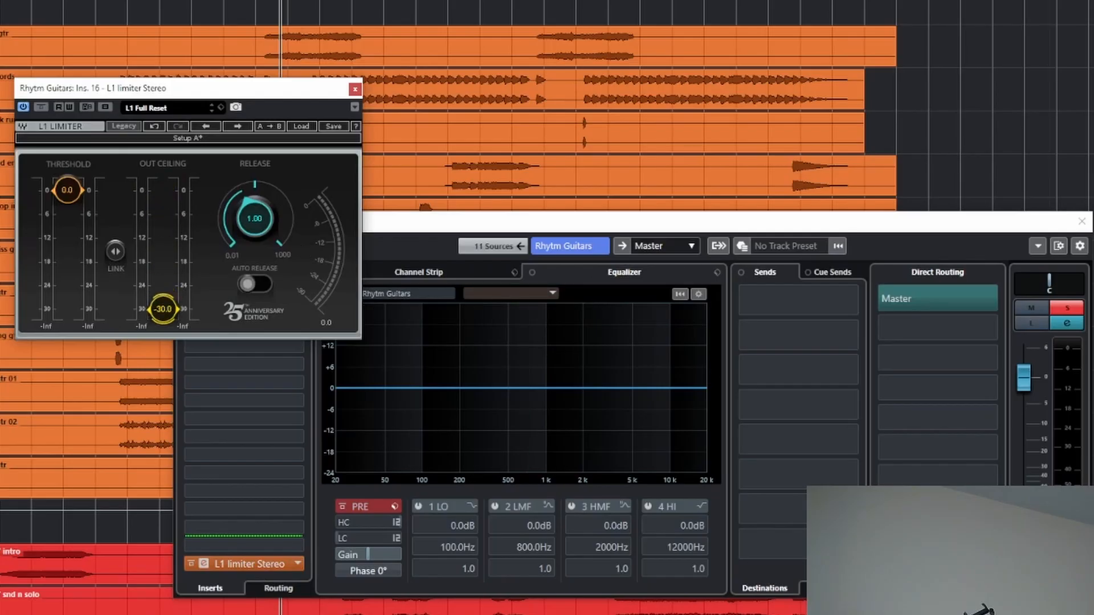
{"action": "key", "text": "space"}
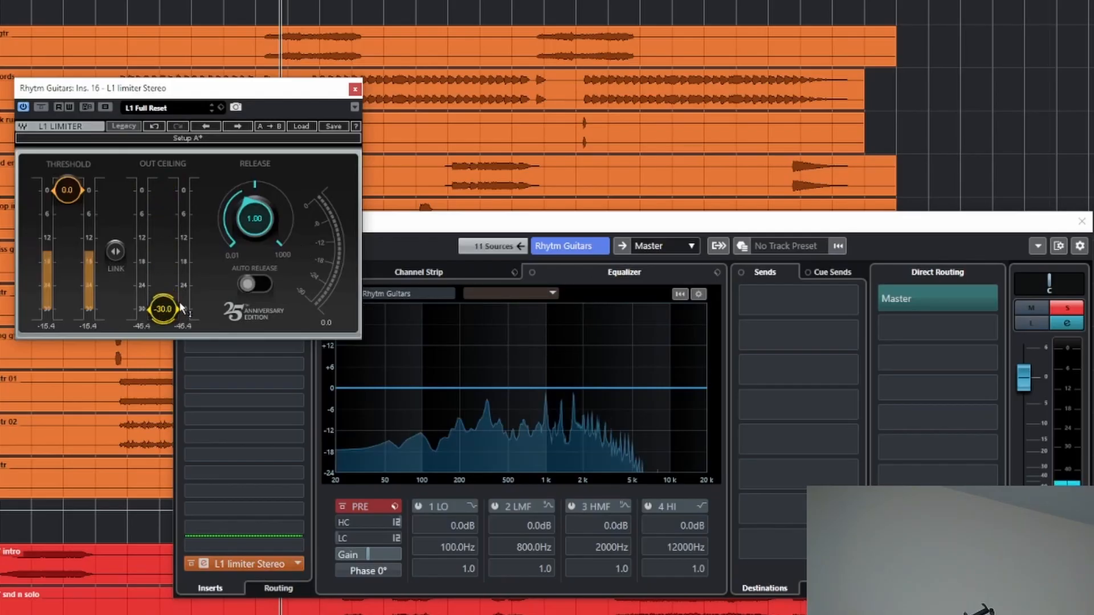
- Play from bar 121 and set the Rhytm Guitars L1 limiter's out ceiling to -21.4
{"action": "left_click", "coordinate": [385, 16]}
{"action": "left_click", "coordinate": [432, 51]}
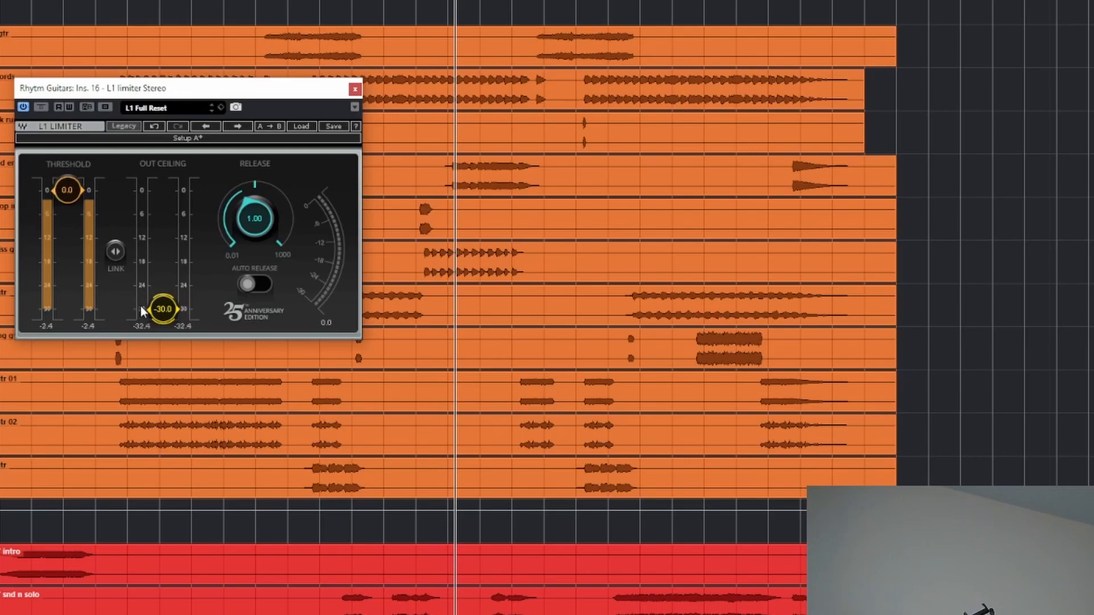
{"action": "left_click_drag", "start_coordinate": [142, 311], "coordinate": [163, 274]}
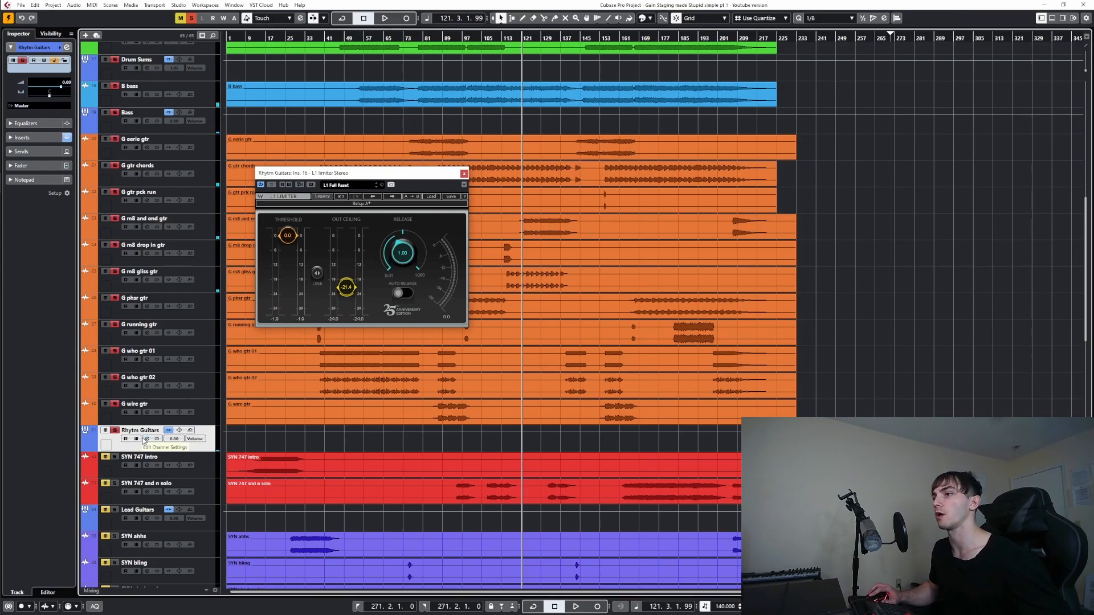
- Adjust the Rhytm Guitars channel's pre gain beside its L1 limiter and raise the limiter's out ceiling during playback
{"action": "left_click", "coordinate": [147, 438]}
{"action": "left_click_drag", "start_coordinate": [580, 258], "coordinate": [634, 280]}
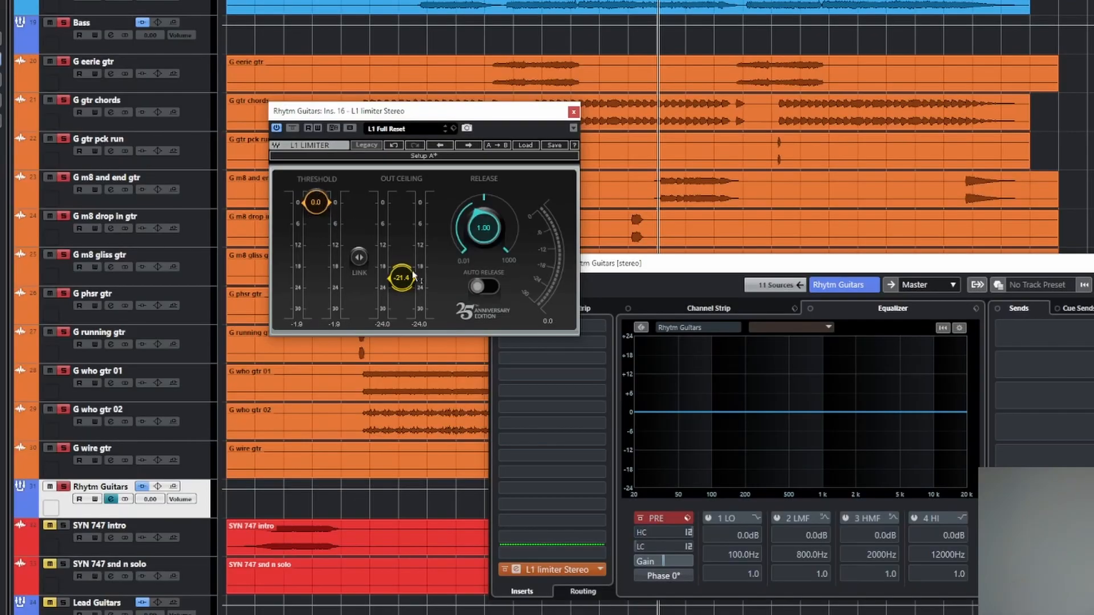
{"action": "double_click", "coordinate": [661, 561]}
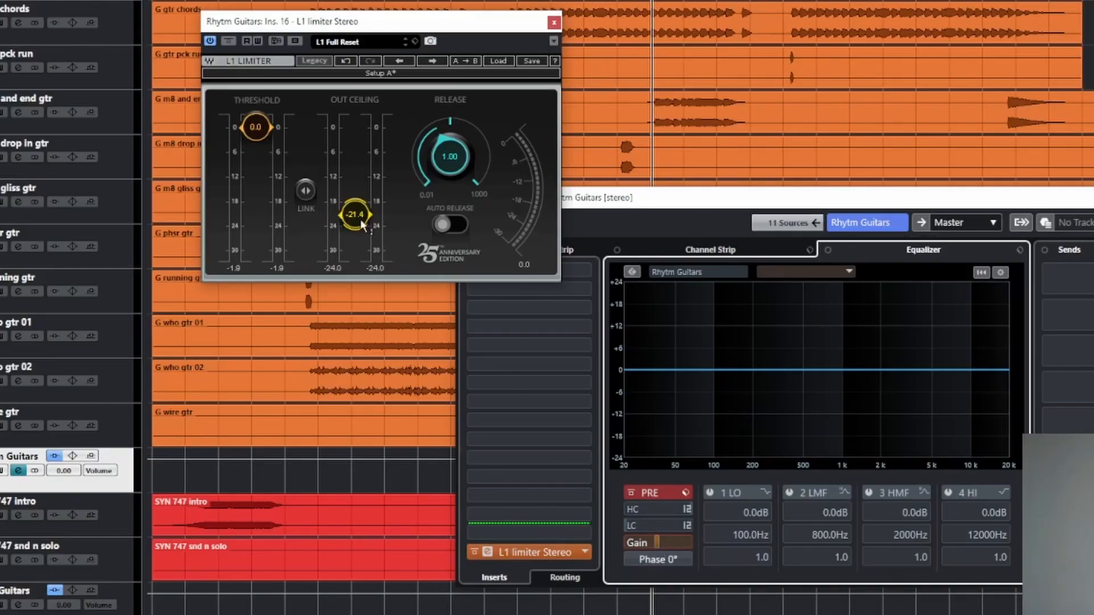
{"action": "key", "text": "space"}
{"action": "left_click_drag", "start_coordinate": [360, 217], "coordinate": [360, 189]}
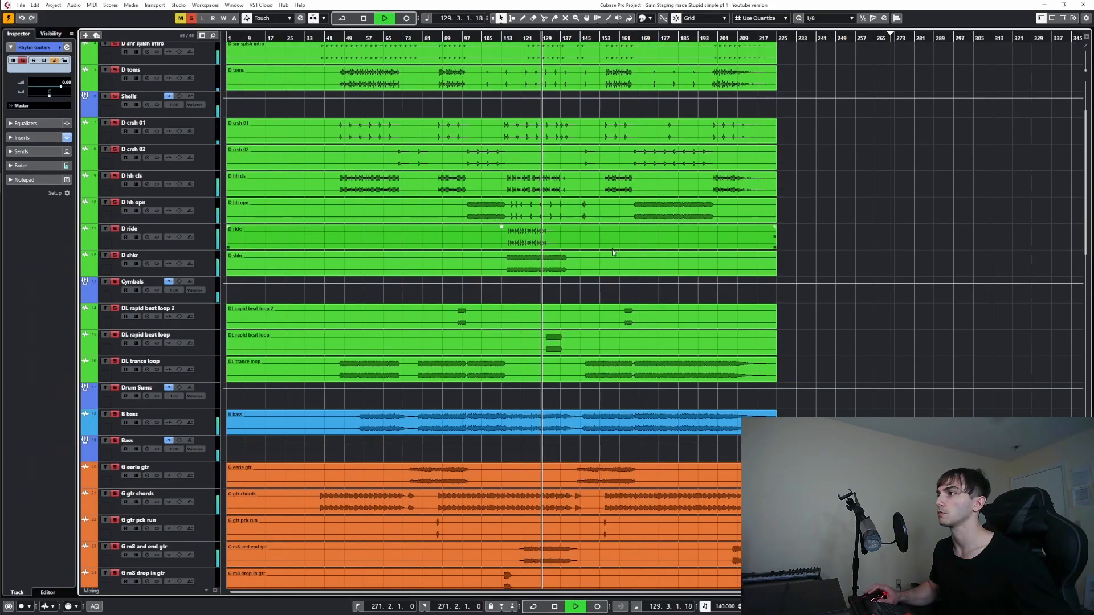
- Play the soloed drums, bass and rhythm guitars from around bar 122 and from bar 111 to check their levels together
{"action": "left_click", "coordinate": [611, 254]}
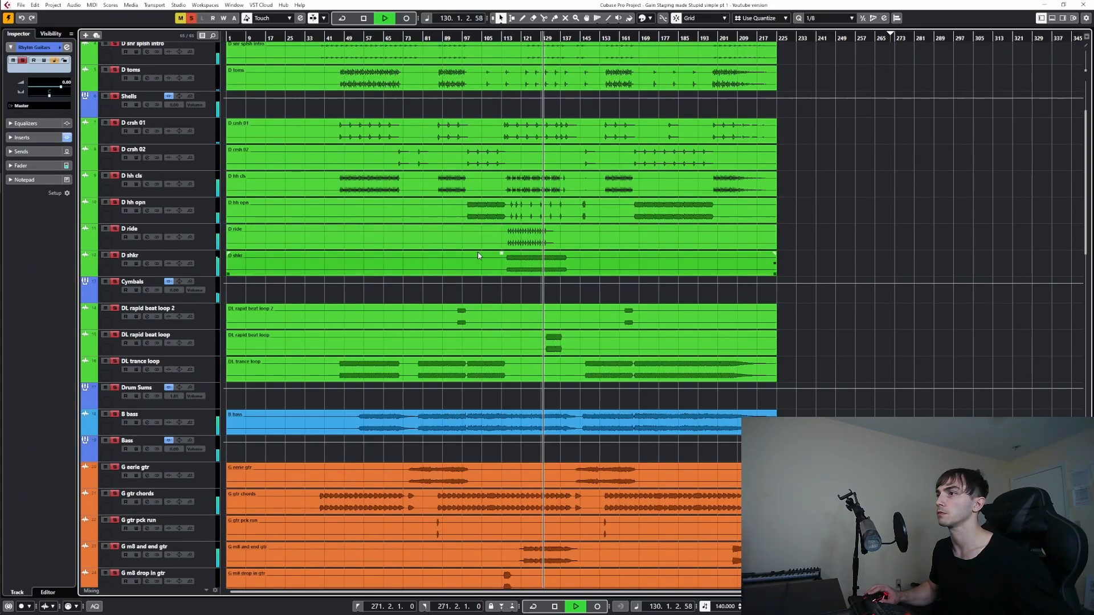
{"action": "key", "text": "space"}
{"action": "left_click_drag", "start_coordinate": [497, 255], "coordinate": [464, 269]}
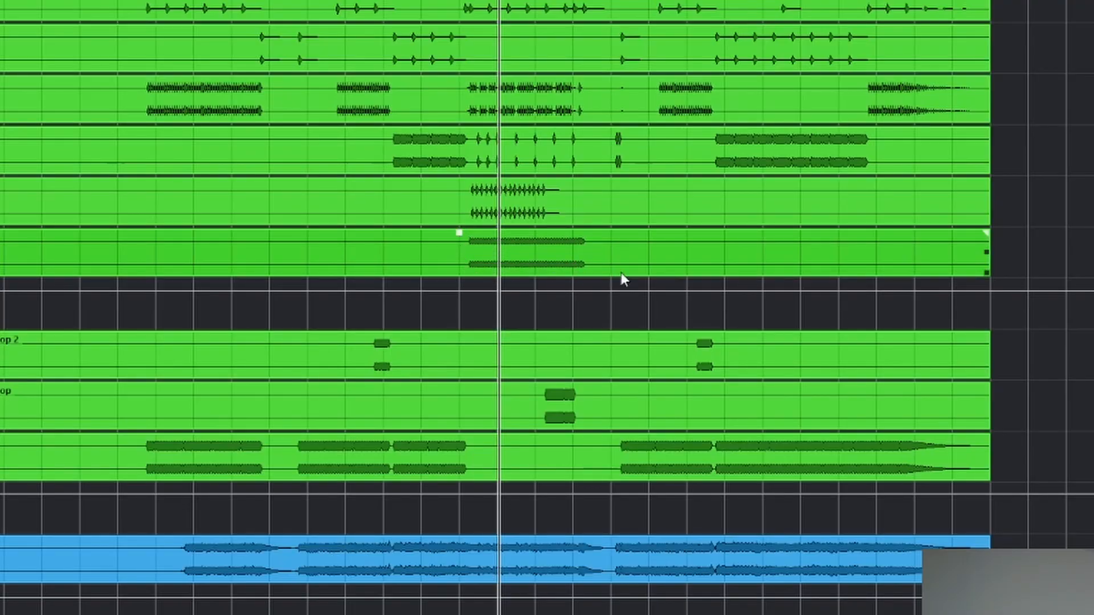
{"action": "left_click", "coordinate": [674, 293]}
{"action": "key", "text": "space"}
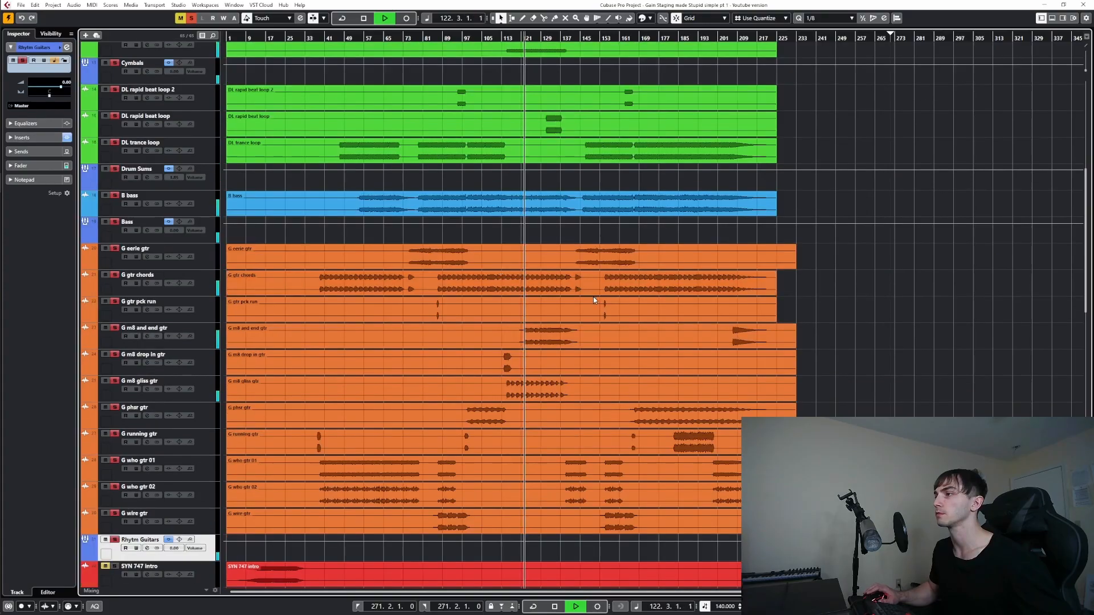
{"action": "scroll", "coordinate": [581, 303], "scroll_direction": "down", "scroll_amount": 3}
{"action": "scroll", "coordinate": [533, 303], "scroll_direction": "down", "scroll_amount": 2}
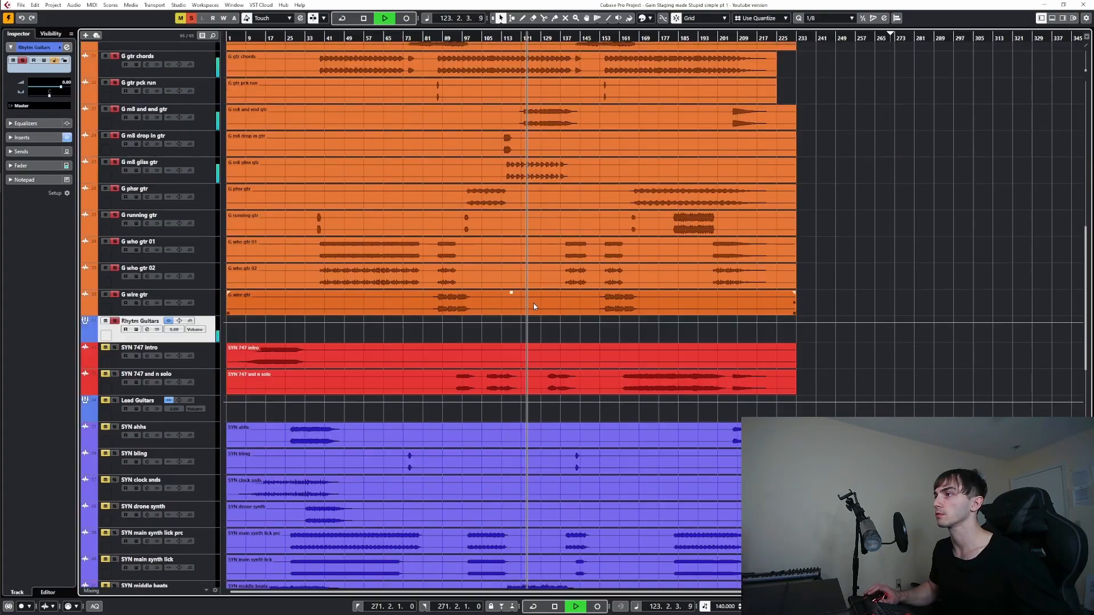
{"action": "left_click", "coordinate": [498, 332]}
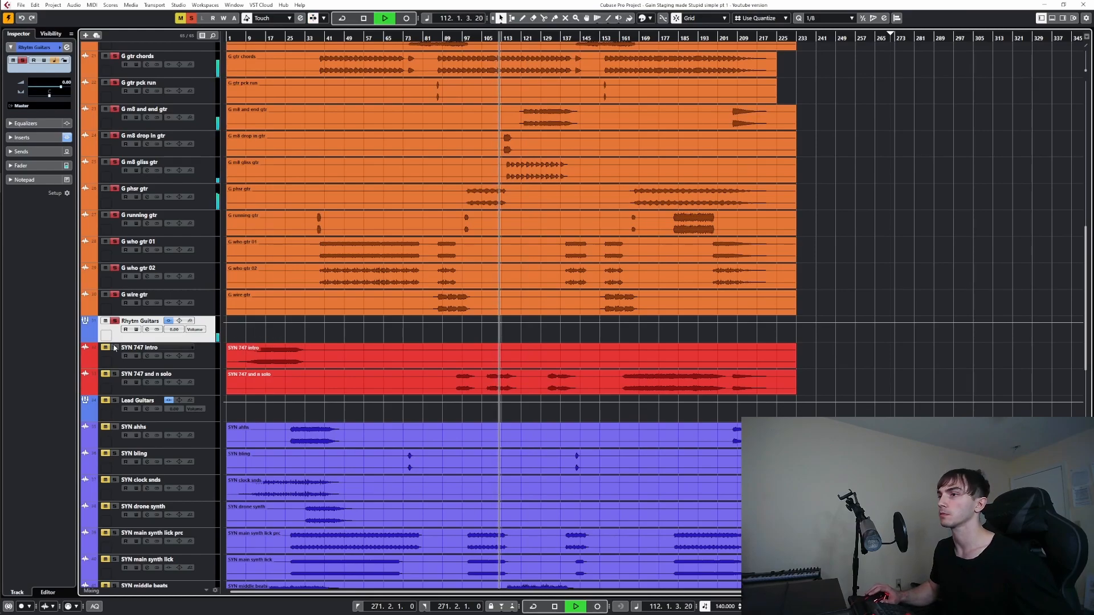
- Solo the Lead Guitars group, open its channel's L1 limiter and play from bar 169
{"action": "key", "text": "space"}
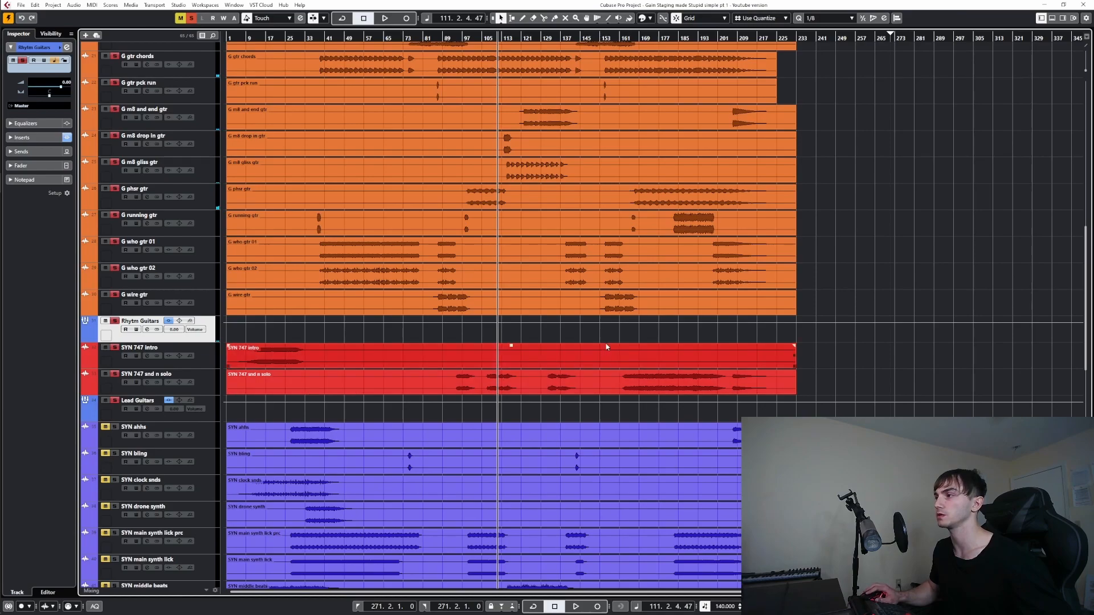
{"action": "left_click", "coordinate": [639, 335]}
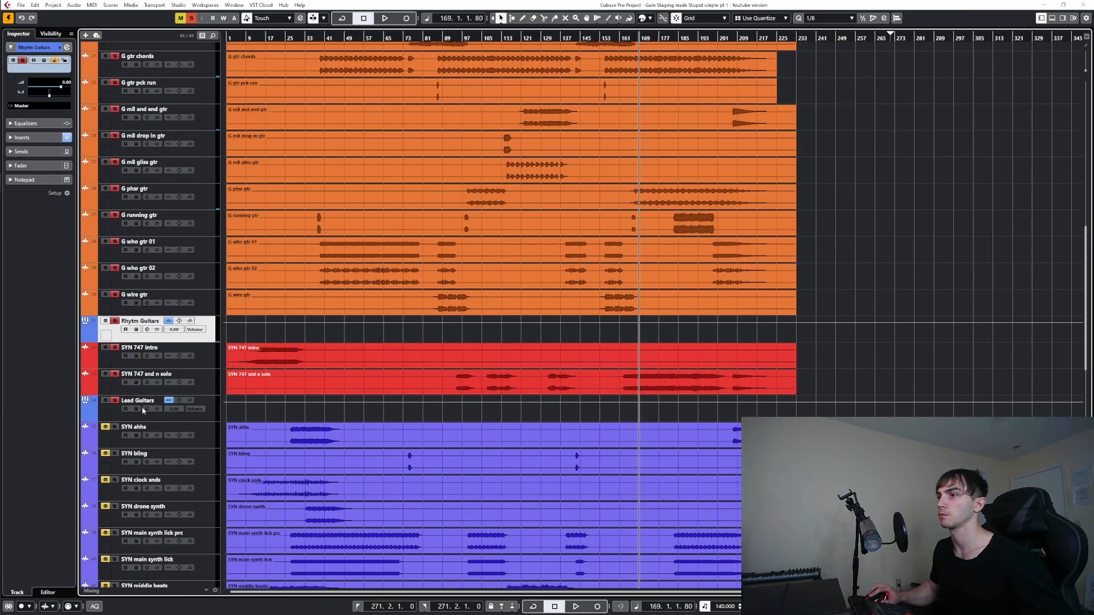
{"action": "left_click", "coordinate": [146, 409]}
{"action": "left_click", "coordinate": [450, 488]}
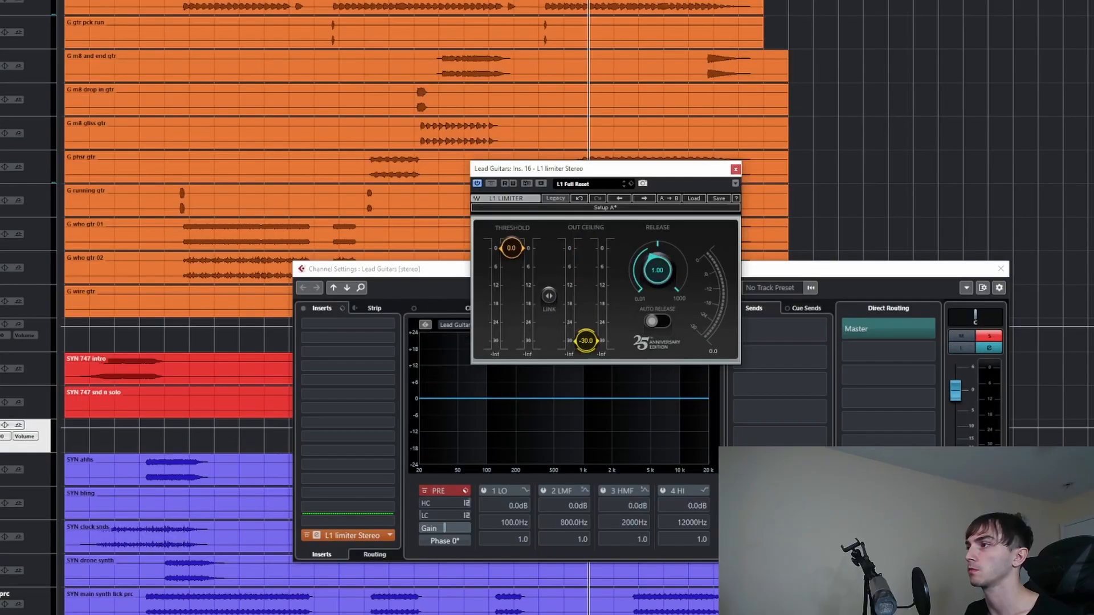
{"action": "key", "text": "space"}
- Set the Lead Guitars L1 limiter's out ceiling to -15.0, close its windows and replay the passage from bar 169
{"action": "left_click_drag", "start_coordinate": [585, 341], "coordinate": [586, 314]}
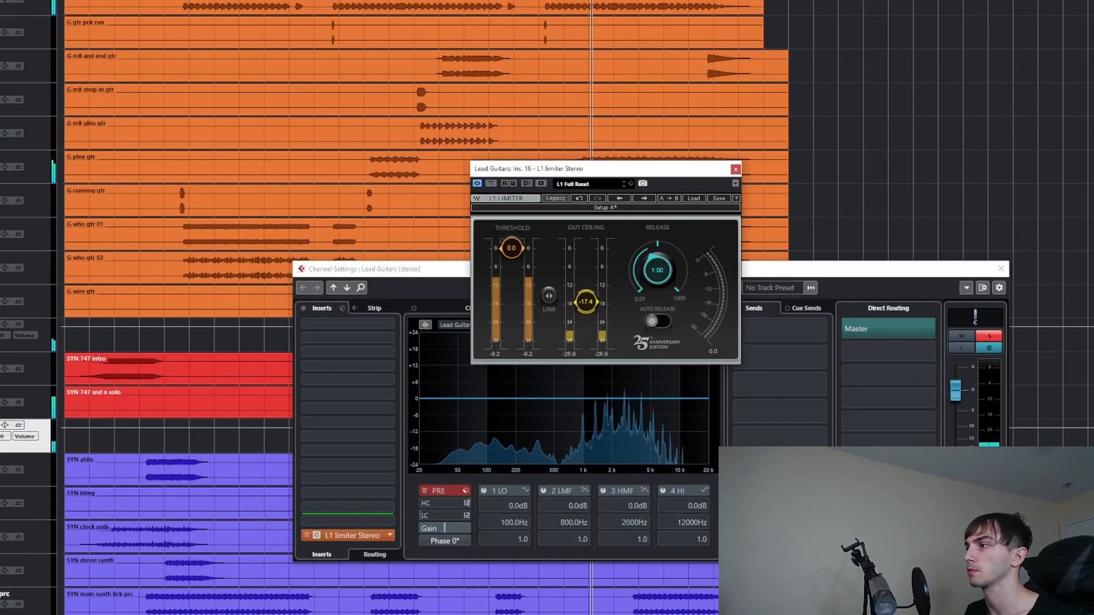
{"action": "left_click_drag", "start_coordinate": [586, 298], "coordinate": [586, 297]}
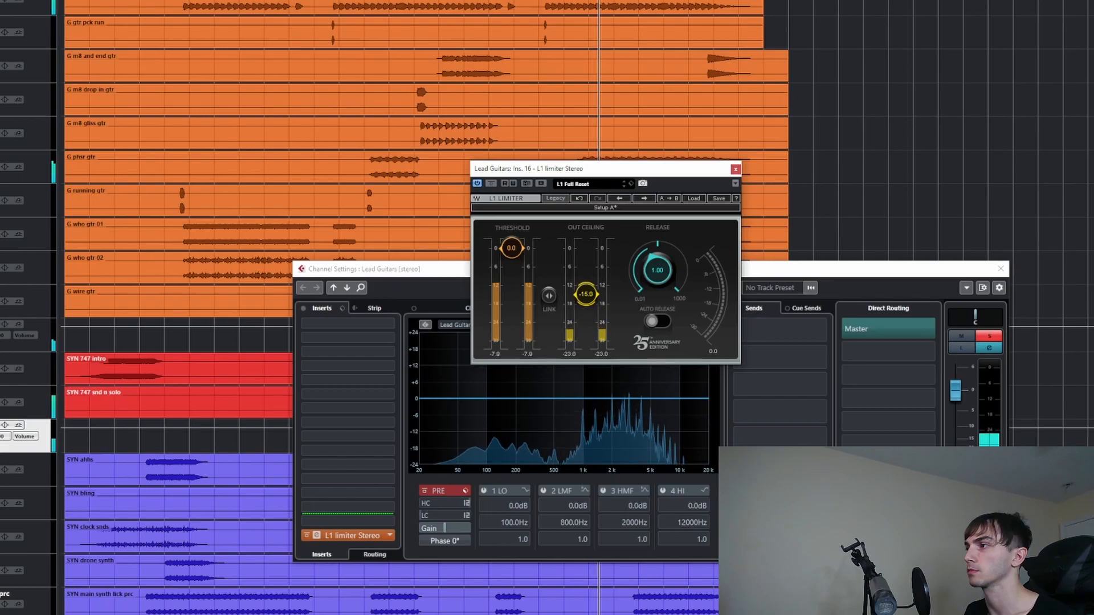
{"action": "left_click", "coordinate": [735, 168]}
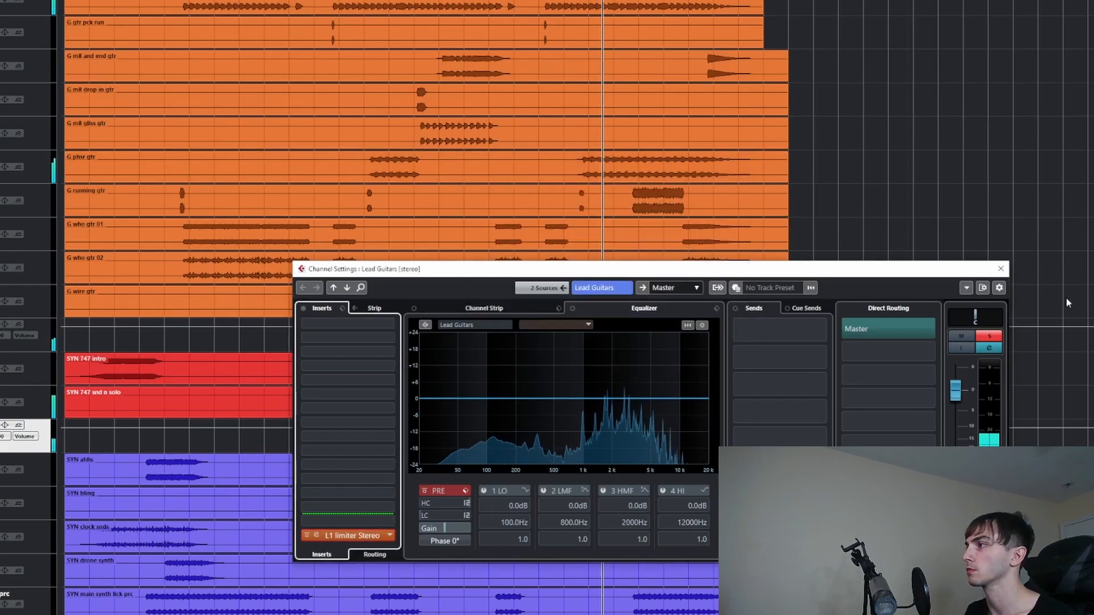
{"action": "left_click", "coordinate": [1007, 274]}
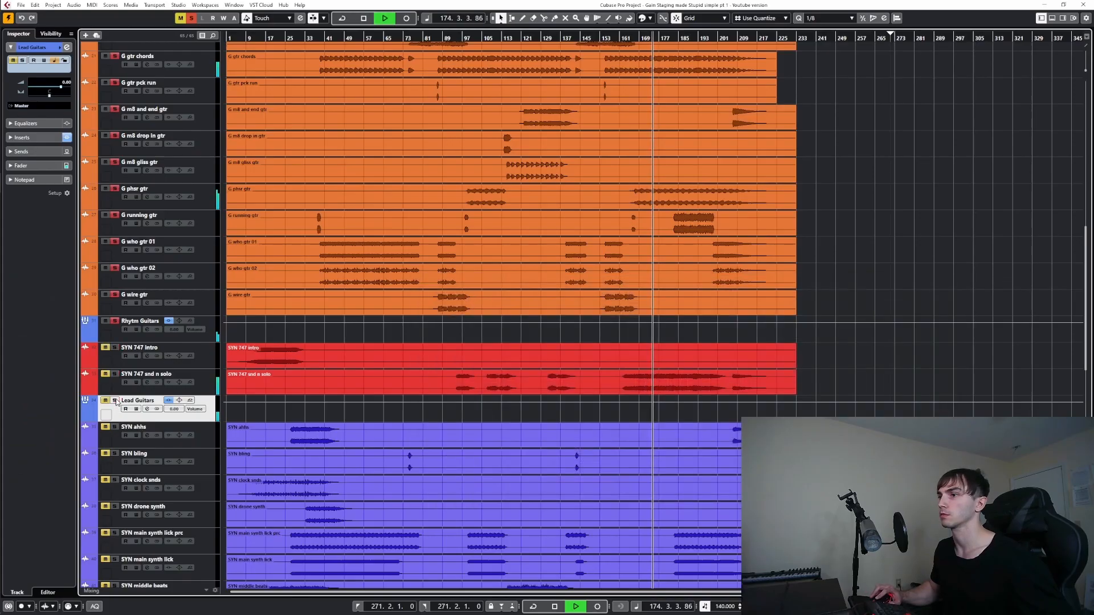
{"action": "scroll", "coordinate": [112, 341], "scroll_direction": "down", "scroll_amount": 3}
{"action": "key", "text": "space"}
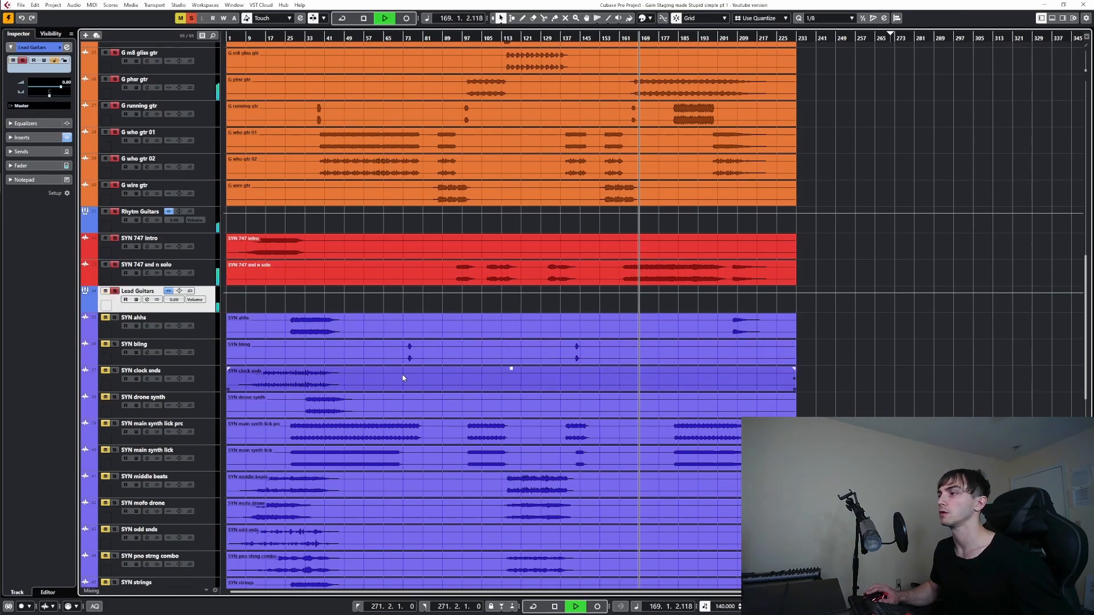
- Move the playback position to bar 102, solo the Extras group and open its channel's L1 limiter
{"action": "scroll", "coordinate": [446, 305], "scroll_direction": "down", "scroll_amount": 6}
{"action": "left_click", "coordinate": [476, 87]}
{"action": "scroll", "coordinate": [480, 168], "scroll_direction": "down", "scroll_amount": 3}
{"action": "left_click", "coordinate": [115, 466]}
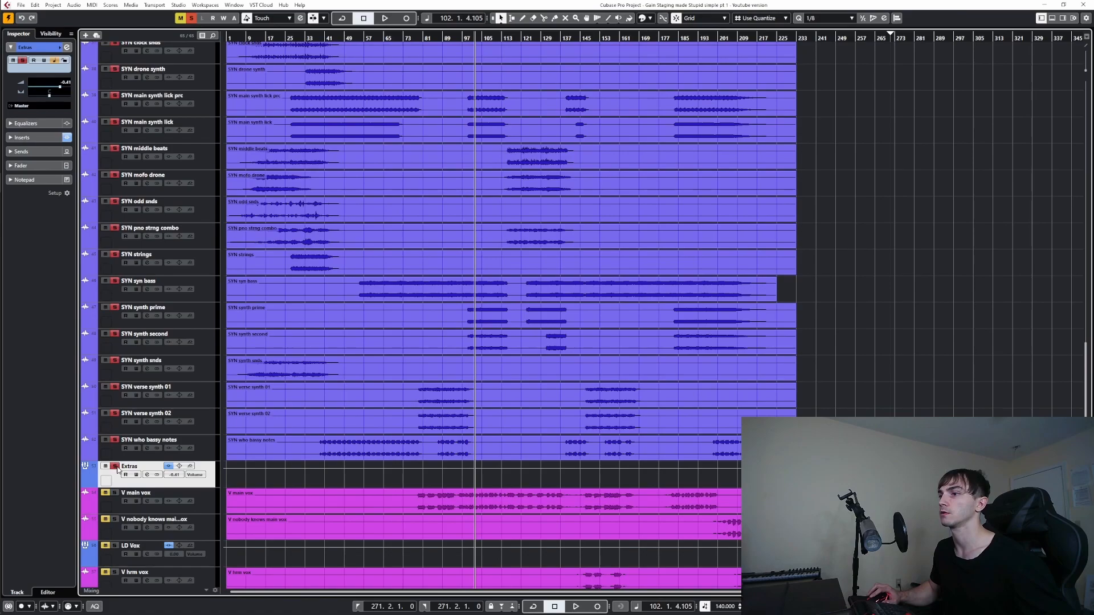
{"action": "left_click", "coordinate": [148, 476]}
{"action": "left_click", "coordinate": [450, 487]}
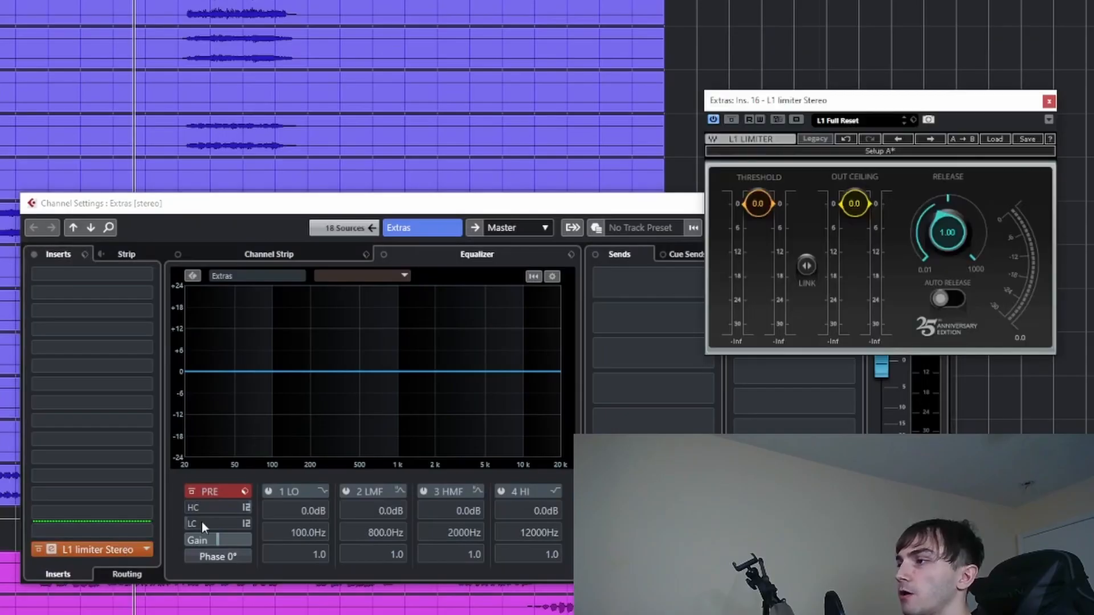
- Set the Extras L1 limiter's out ceiling to -21.6 and adjust the channel's pre gain
{"action": "left_click_drag", "start_coordinate": [860, 330], "coordinate": [860, 291]}
{"action": "key", "text": "space"}
{"action": "double_click", "coordinate": [207, 536]}
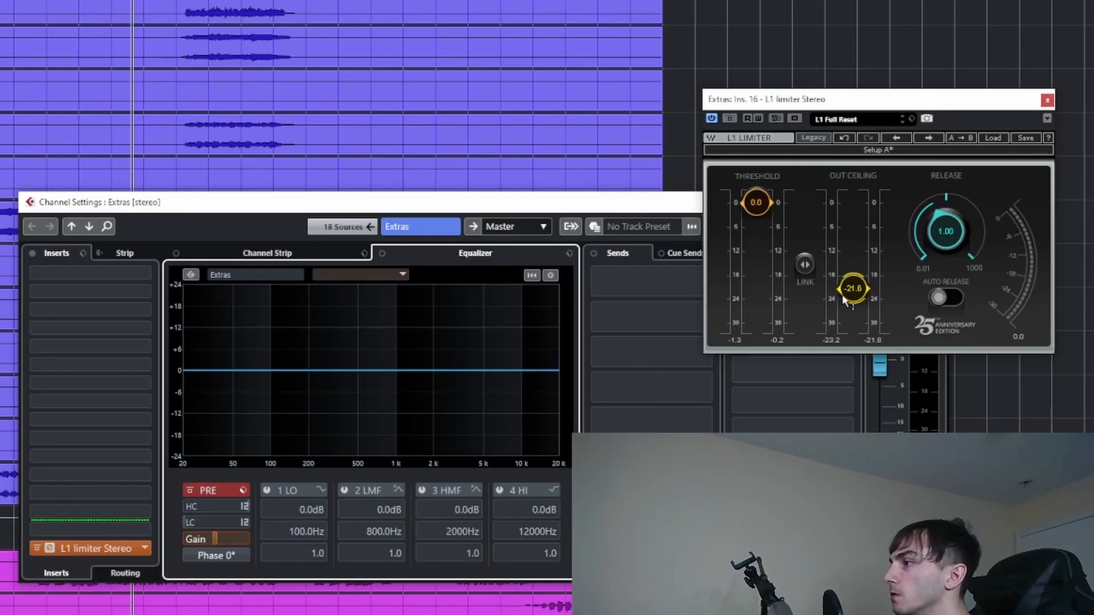
- Raise the Extras L1 limiter's out ceiling to -15.5 during playback and close both of its windows
{"action": "key", "text": "space"}
{"action": "left_click_drag", "start_coordinate": [853, 275], "coordinate": [853, 266]}
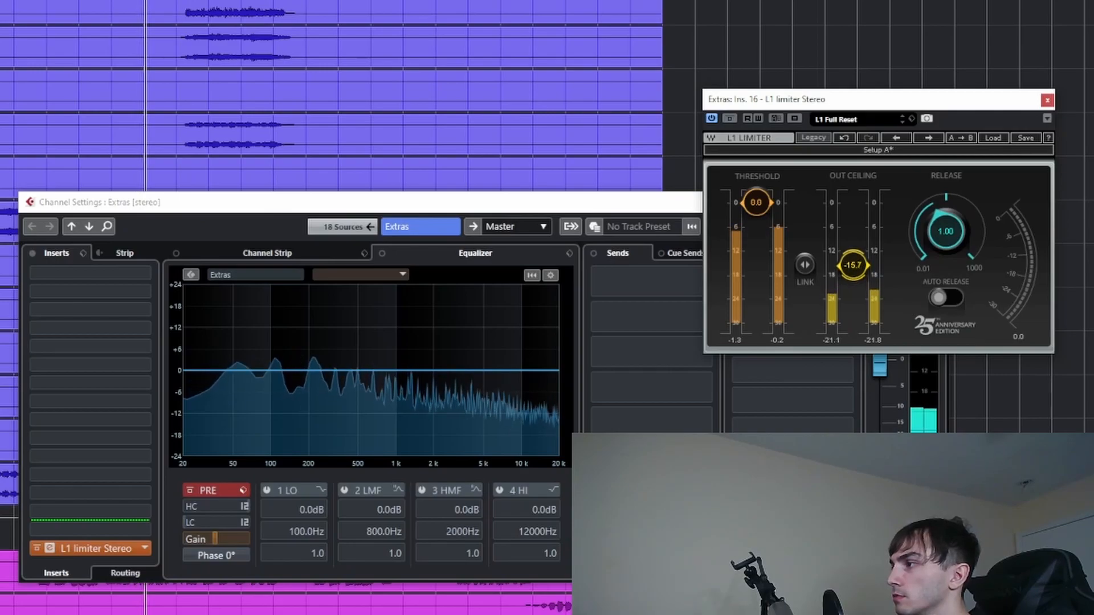
{"action": "left_click_drag", "start_coordinate": [853, 266], "coordinate": [852, 265]}
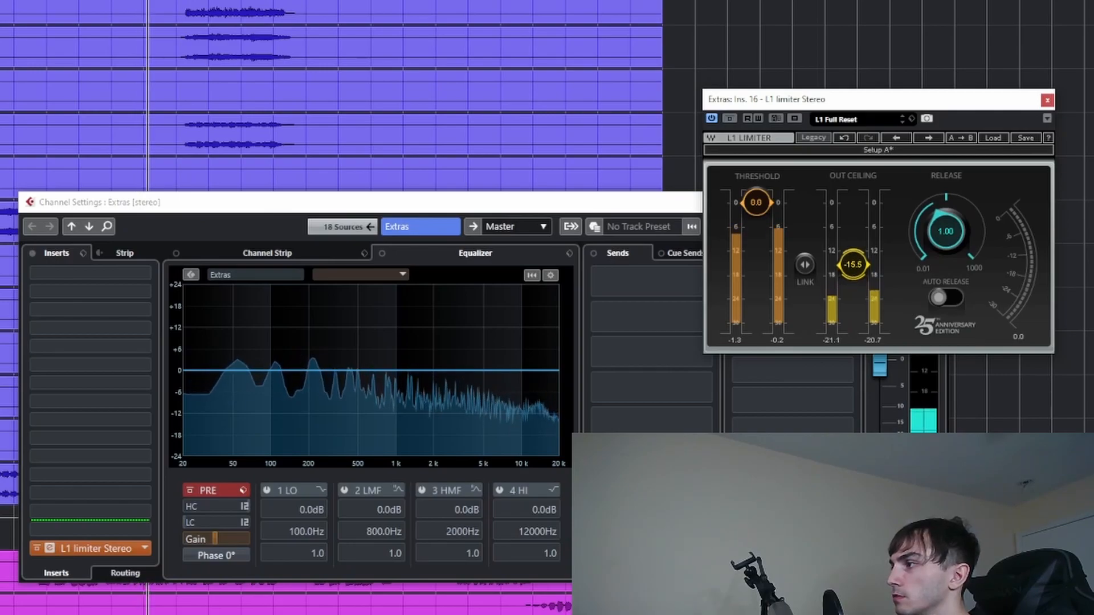
{"action": "left_click", "coordinate": [1051, 99]}
{"action": "left_click", "coordinate": [938, 202]}
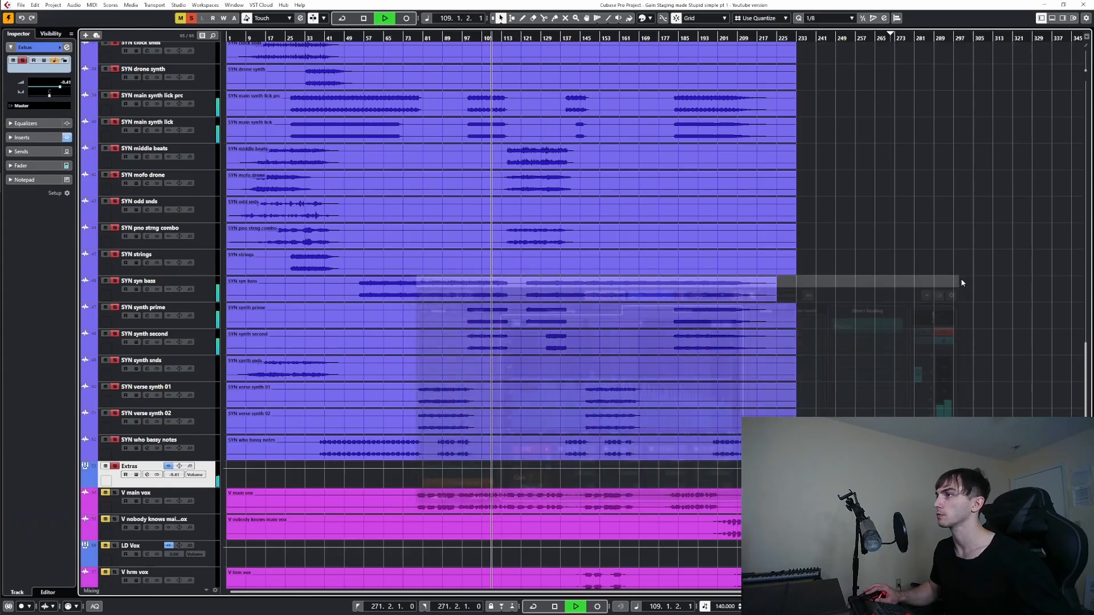
- Solo the LD Vox group, play from bar 102 and set its L1 limiter's out ceiling to -4.5
{"action": "scroll", "coordinate": [846, 316], "scroll_direction": "down", "scroll_amount": 5}
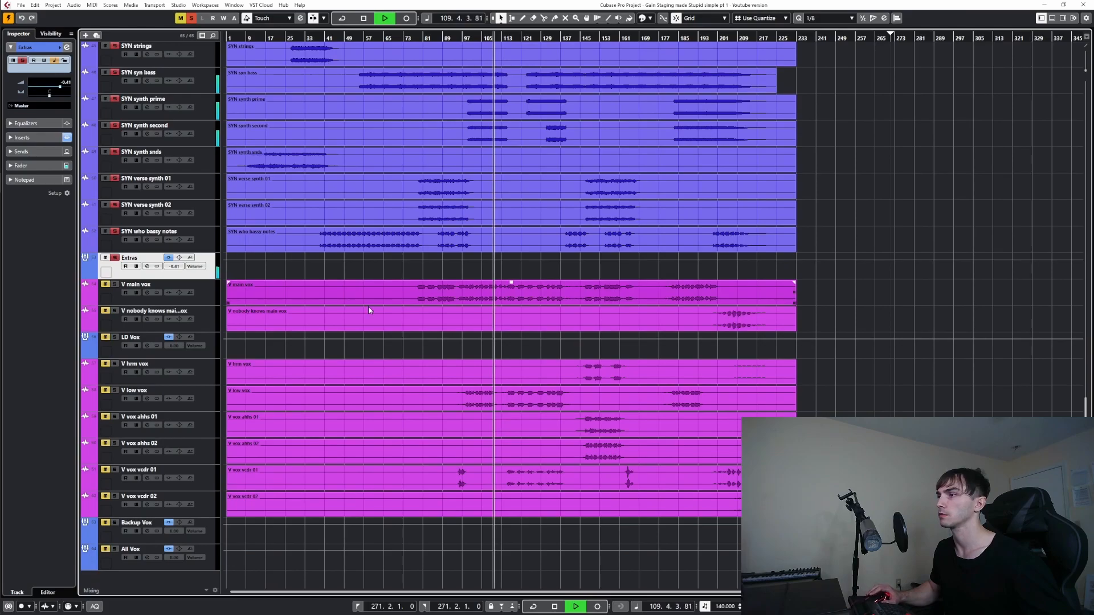
{"action": "key", "text": "space"}
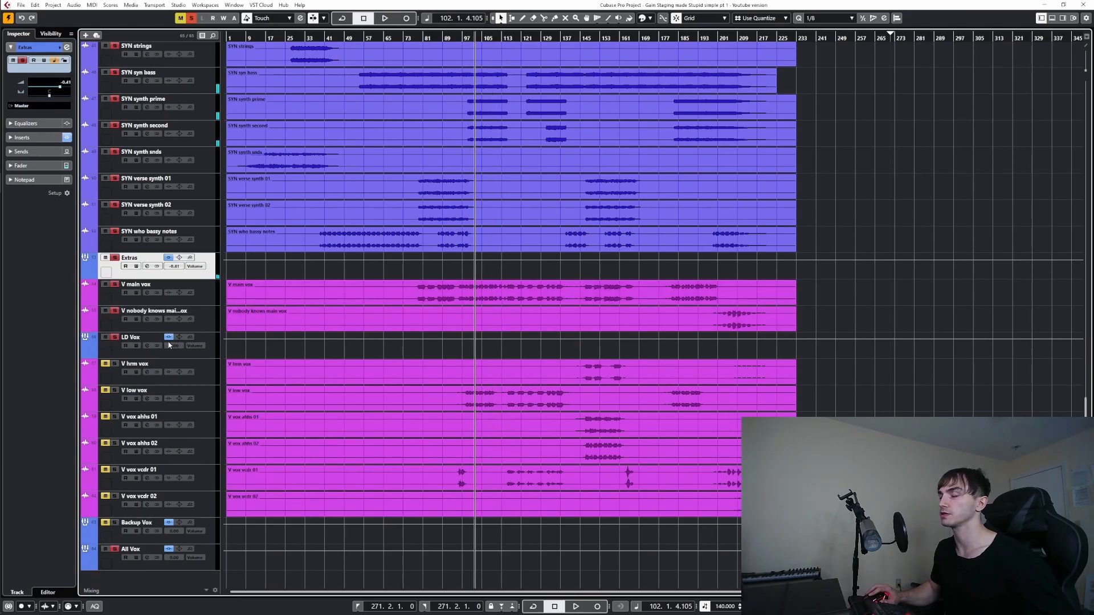
{"action": "key", "text": "space"}
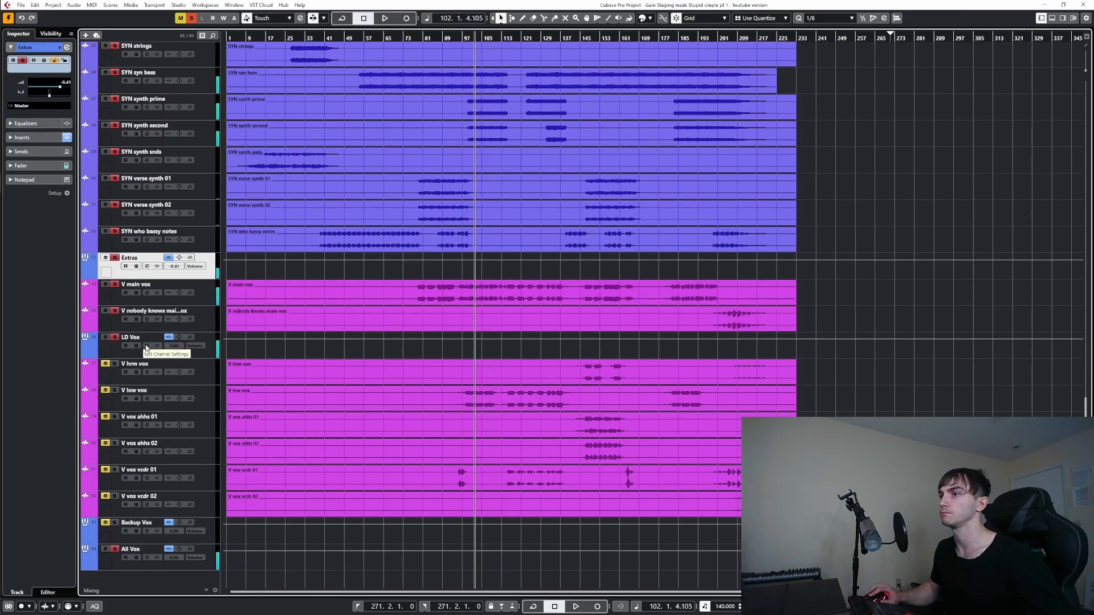
{"action": "left_click", "coordinate": [146, 348]}
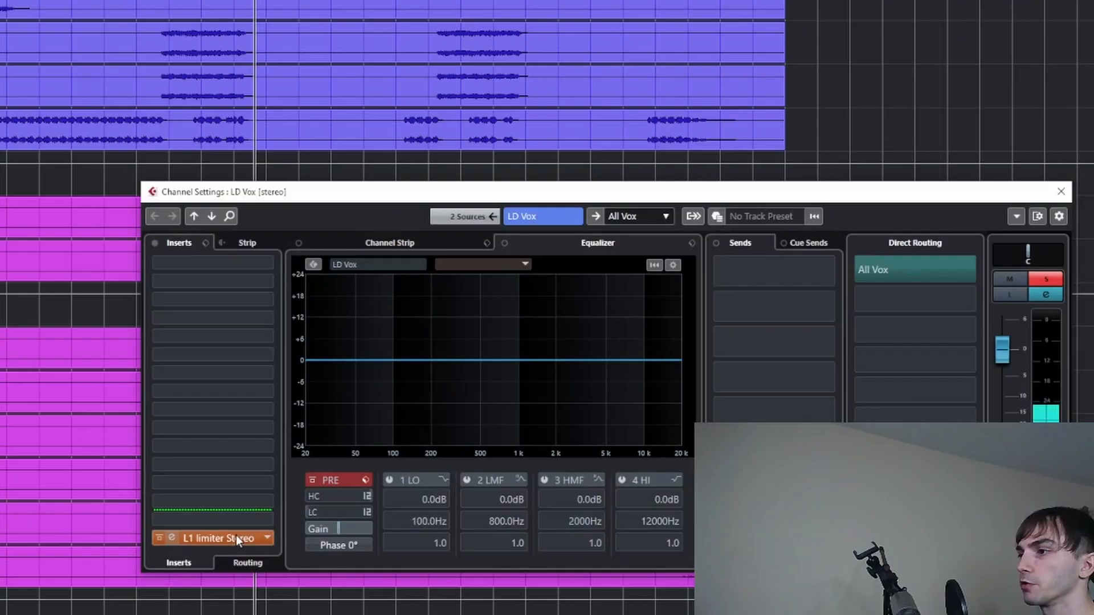
{"action": "left_click", "coordinate": [460, 485]}
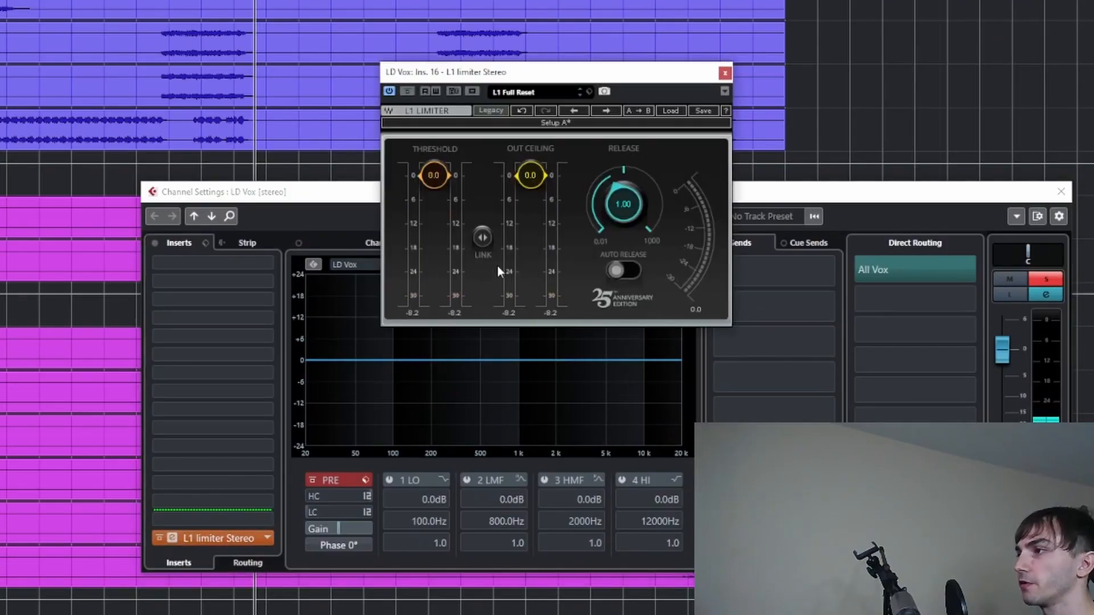
{"action": "left_click_drag", "start_coordinate": [543, 300], "coordinate": [531, 193]}
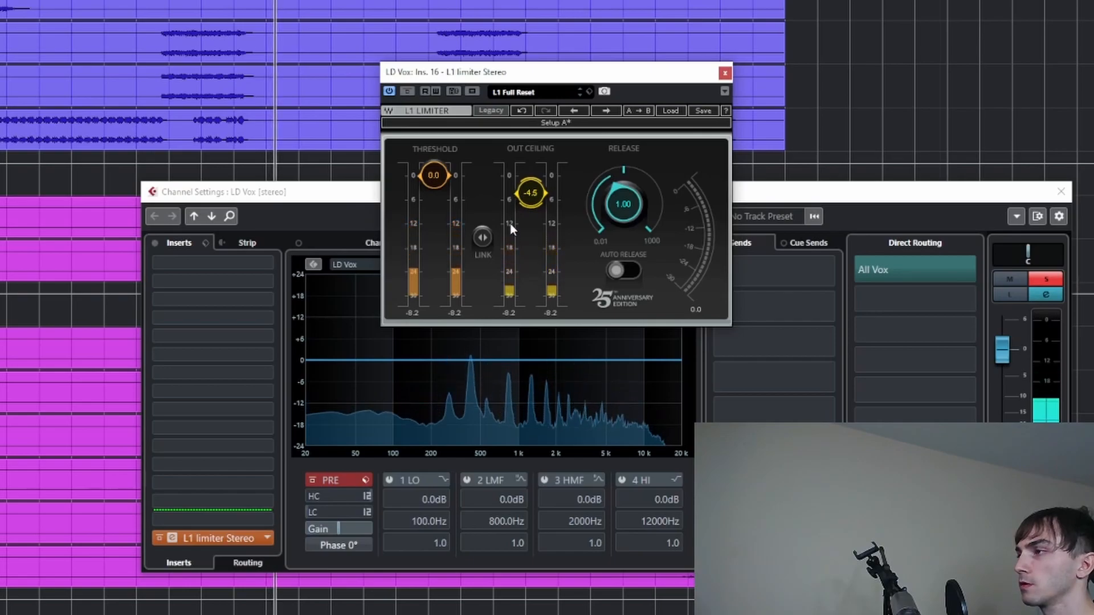
- Set the LD Vox L1 limiter's threshold to -0.4, stop playback and close both of its windows
{"action": "left_click_drag", "start_coordinate": [433, 176], "coordinate": [433, 177]}
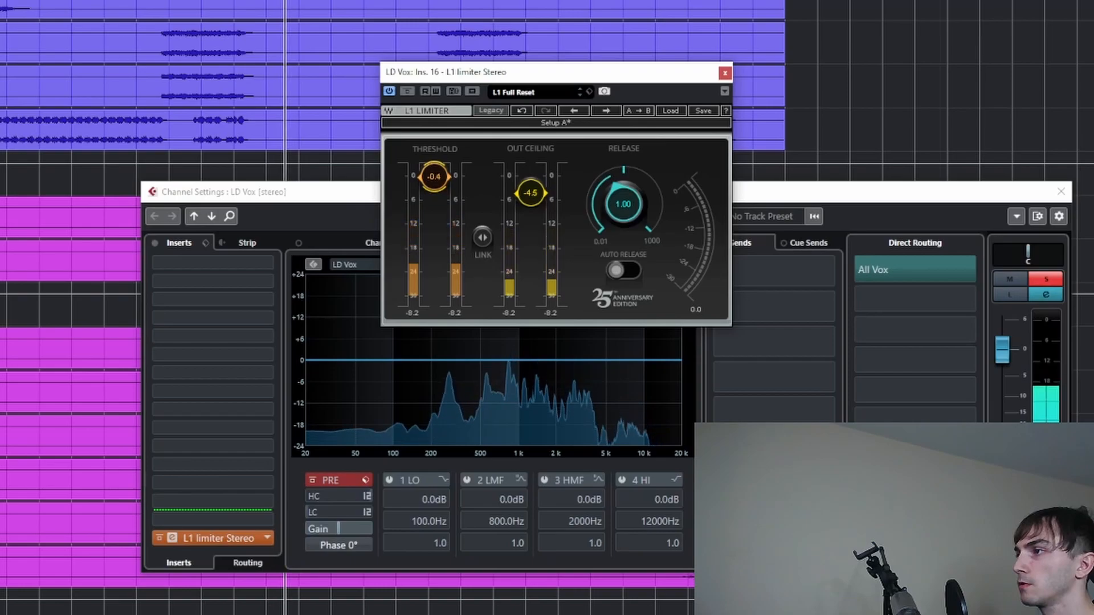
{"action": "key", "text": "space"}
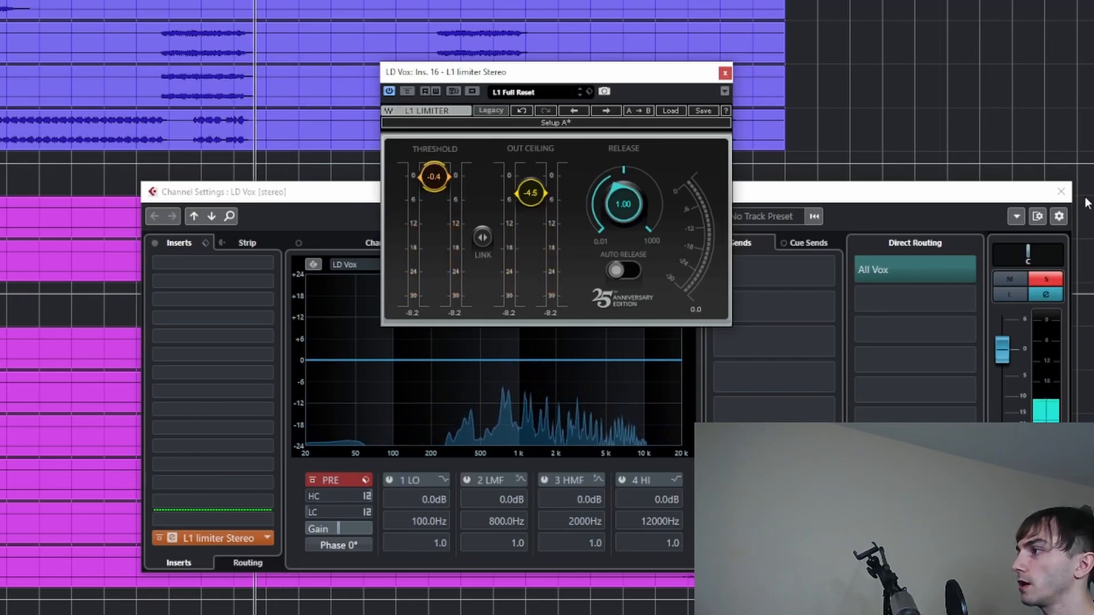
{"action": "left_click", "coordinate": [1061, 191]}
{"action": "left_click", "coordinate": [724, 73]}
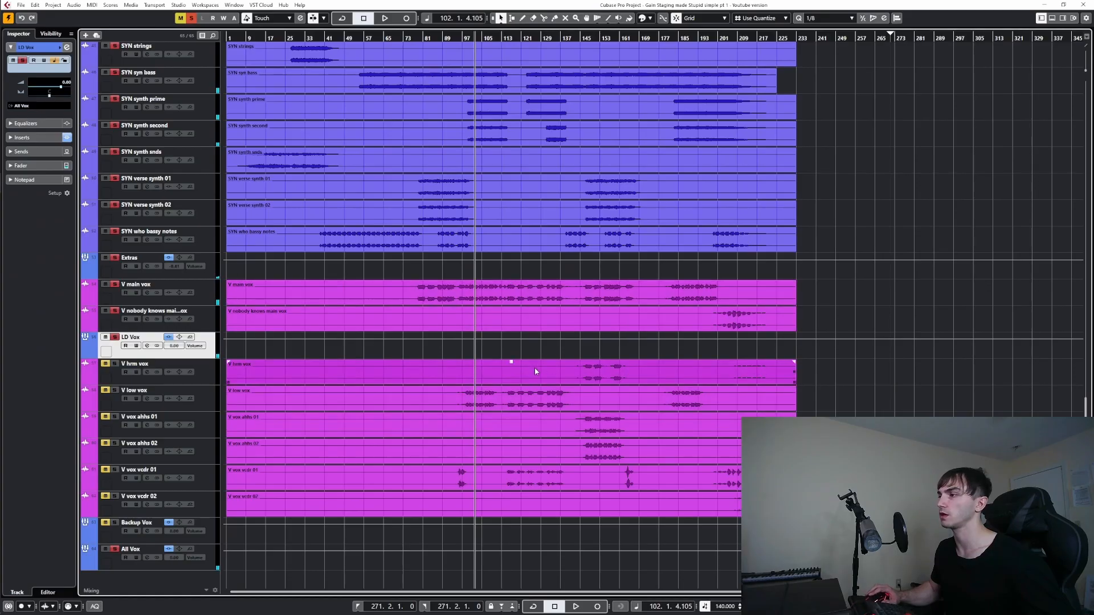
- Move the playback position to bar 148, solo the Backup Vox group and open its channel's L1 limiter
{"action": "left_click", "coordinate": [589, 353]}
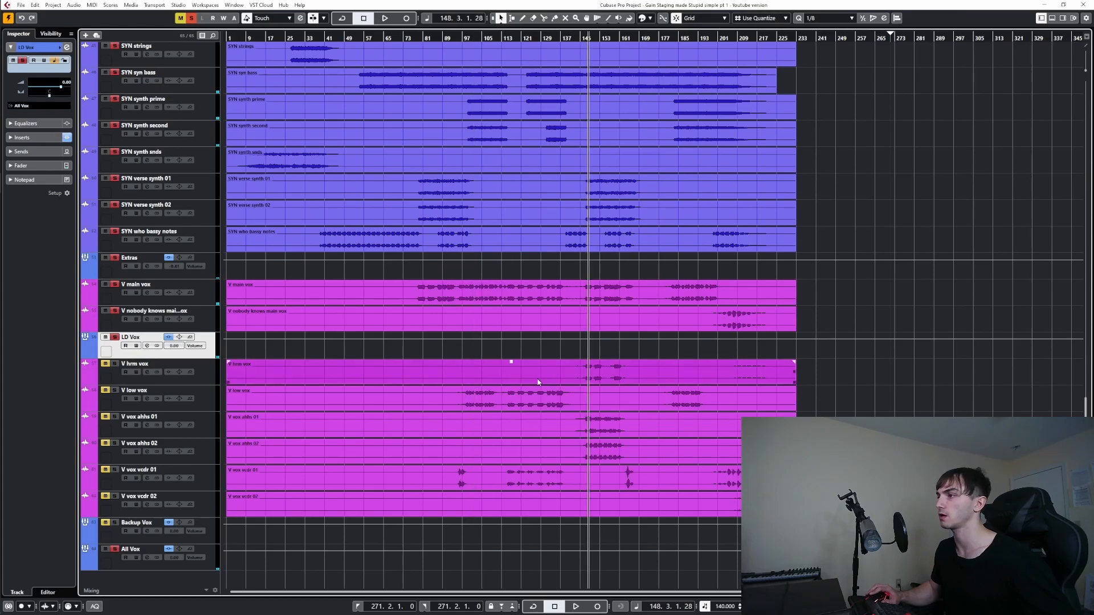
{"action": "left_click", "coordinate": [117, 528]}
{"action": "left_click", "coordinate": [148, 530]}
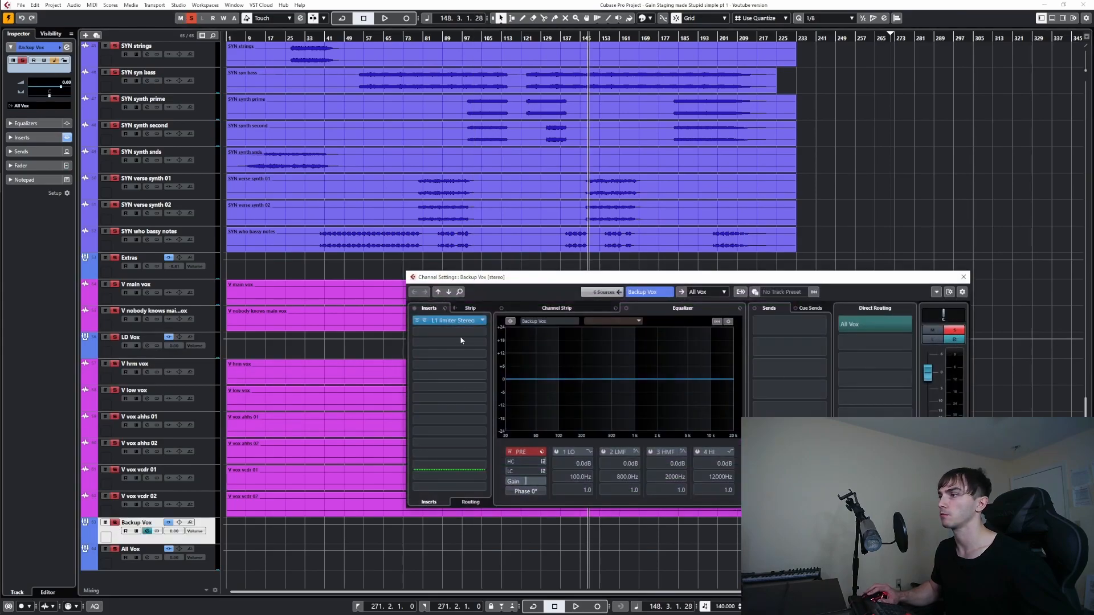
{"action": "left_click", "coordinate": [461, 323]}
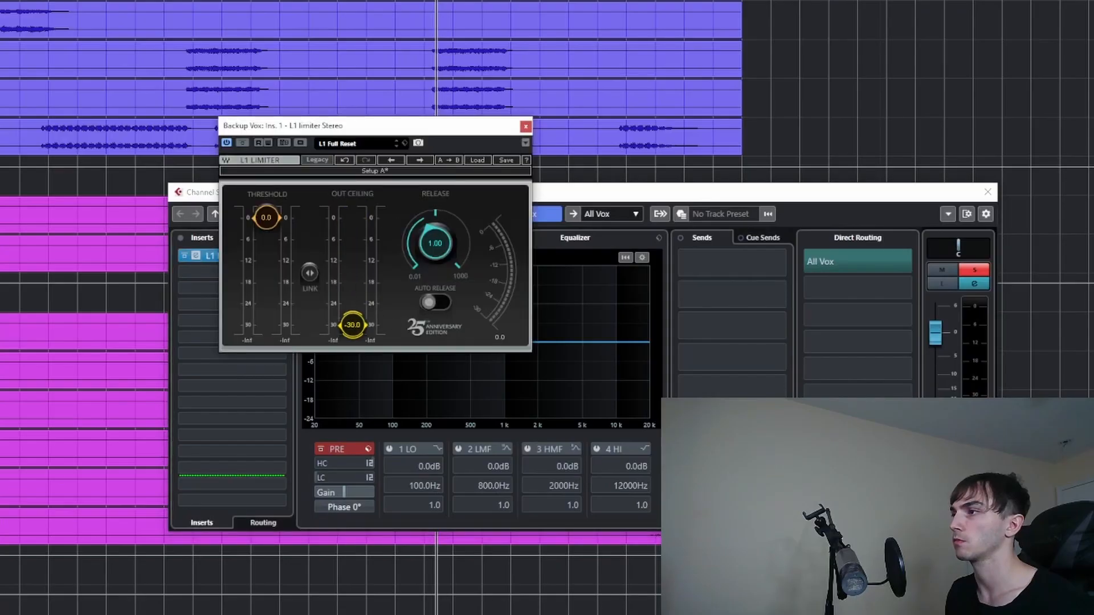
- Raise the Backup Vox L1 limiter's out ceiling to -11.0 during playback and close both of its windows
{"action": "key", "text": "space"}
{"action": "left_click_drag", "start_coordinate": [345, 326], "coordinate": [354, 331]}
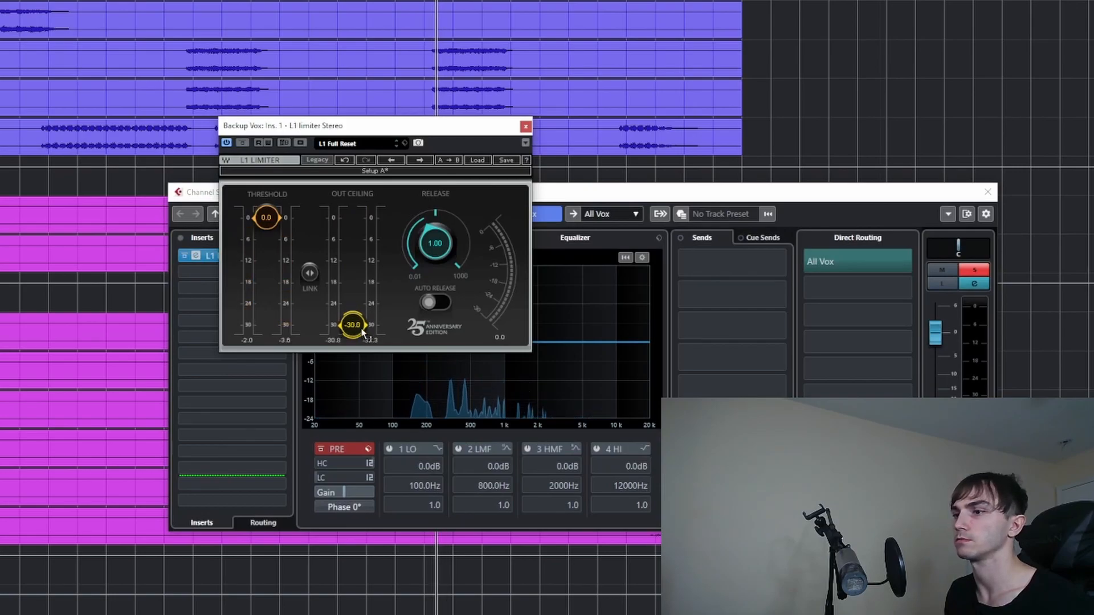
{"action": "left_click_drag", "start_coordinate": [362, 331], "coordinate": [352, 266]}
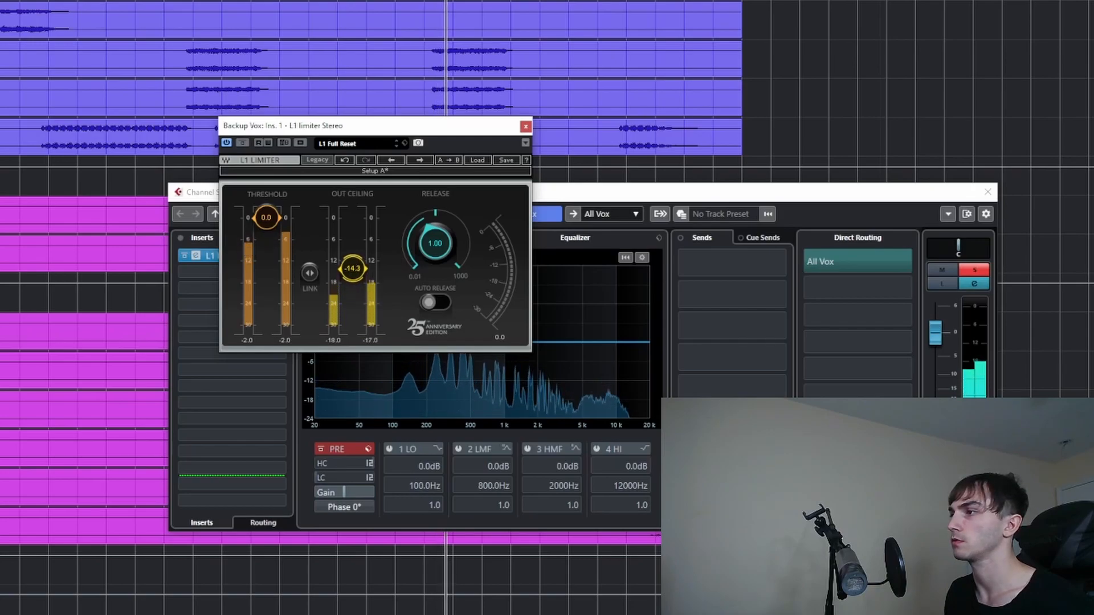
{"action": "left_click_drag", "start_coordinate": [352, 263], "coordinate": [352, 257]}
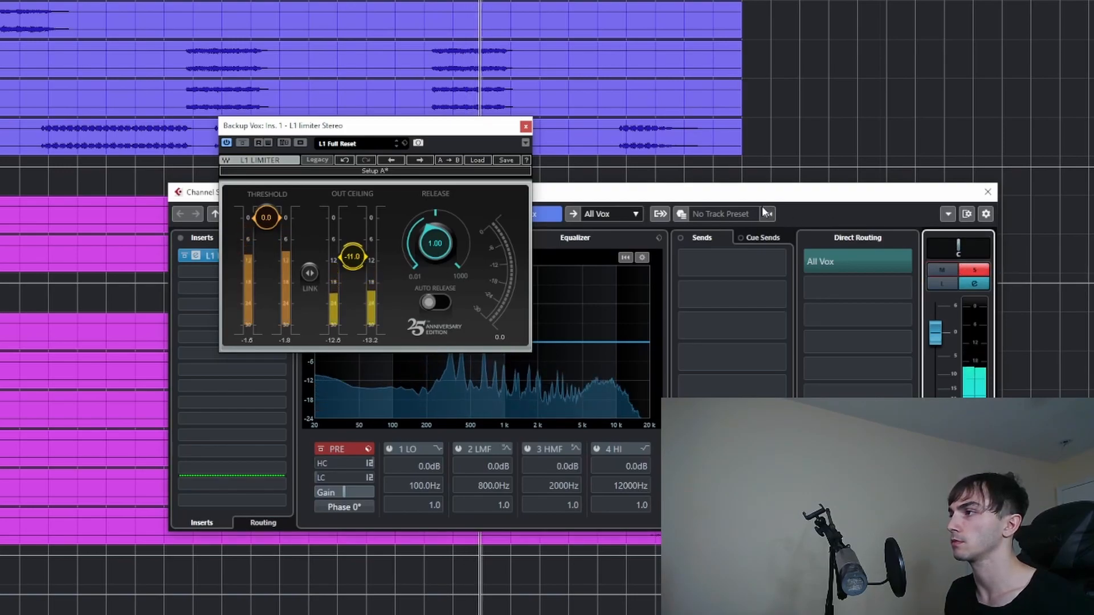
{"action": "left_click", "coordinate": [525, 129]}
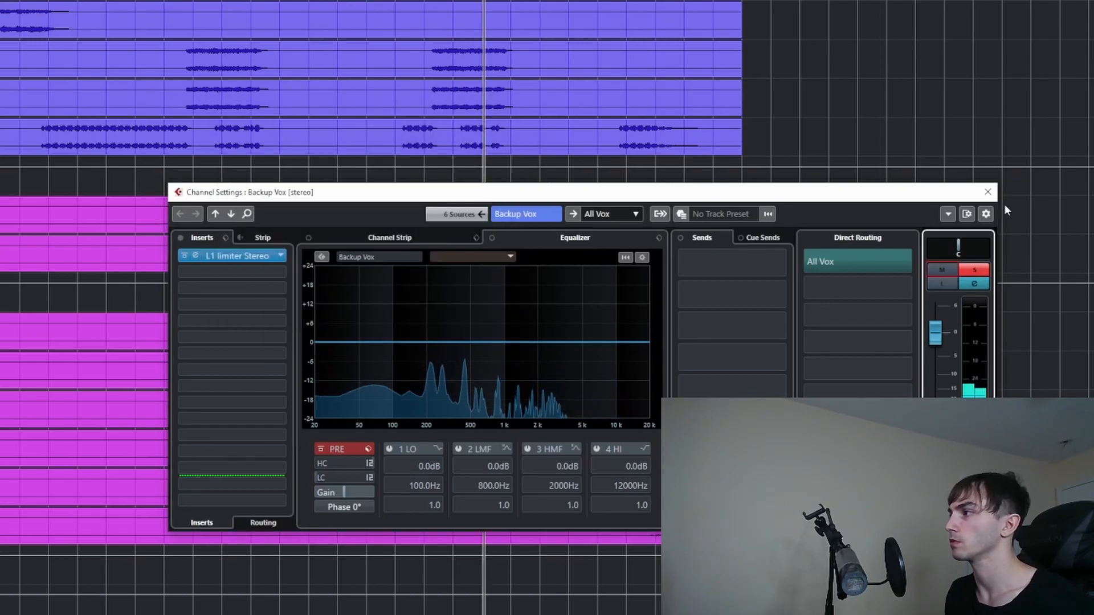
{"action": "left_click", "coordinate": [987, 192]}
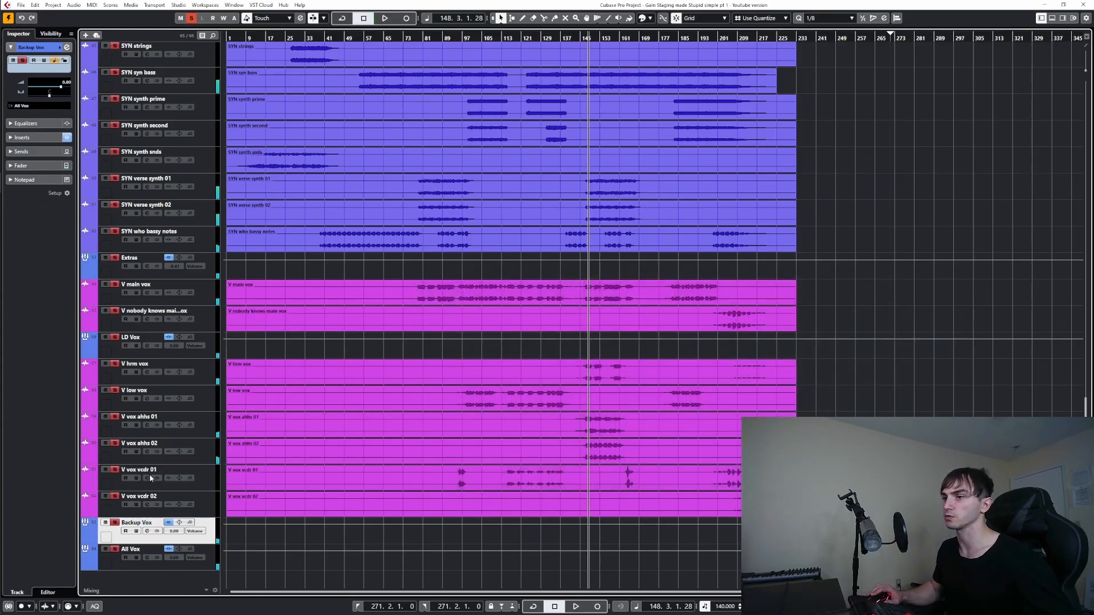
- Open the All Vox channel's L1 limiter, move the channel window clear of the tracks and play from bar 148
{"action": "left_click", "coordinate": [146, 557]}
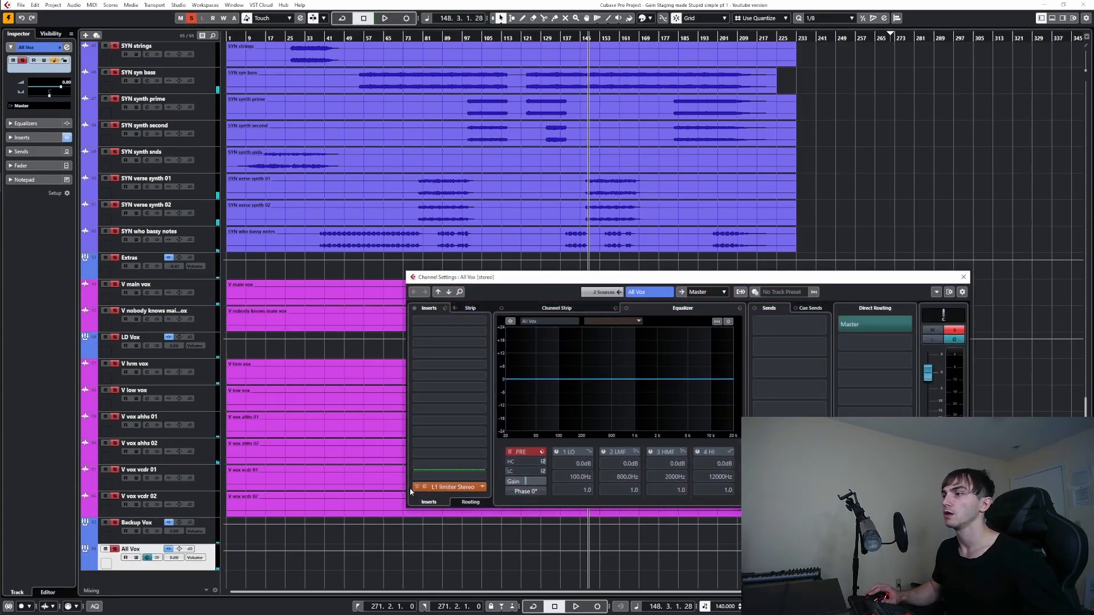
{"action": "left_click", "coordinate": [448, 489]}
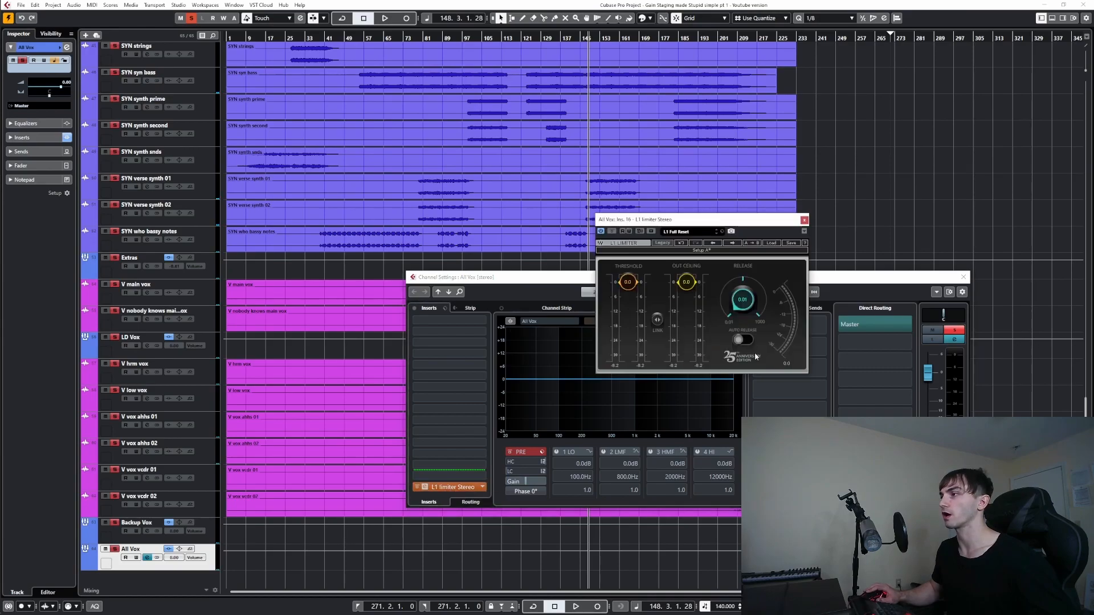
{"action": "left_click_drag", "start_coordinate": [530, 284], "coordinate": [569, 440]}
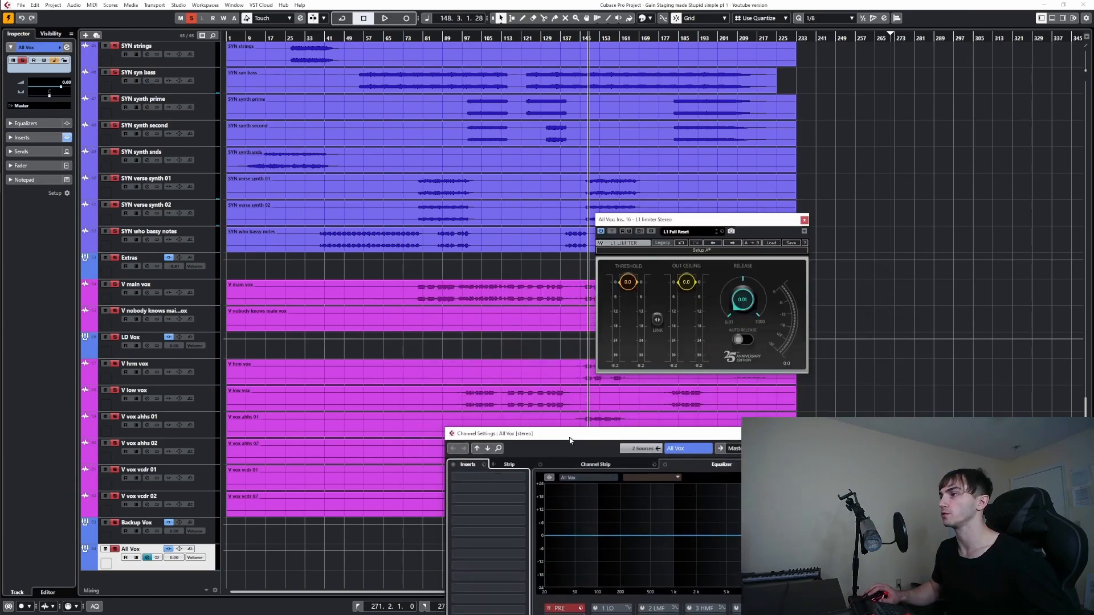
{"action": "key", "text": "space"}
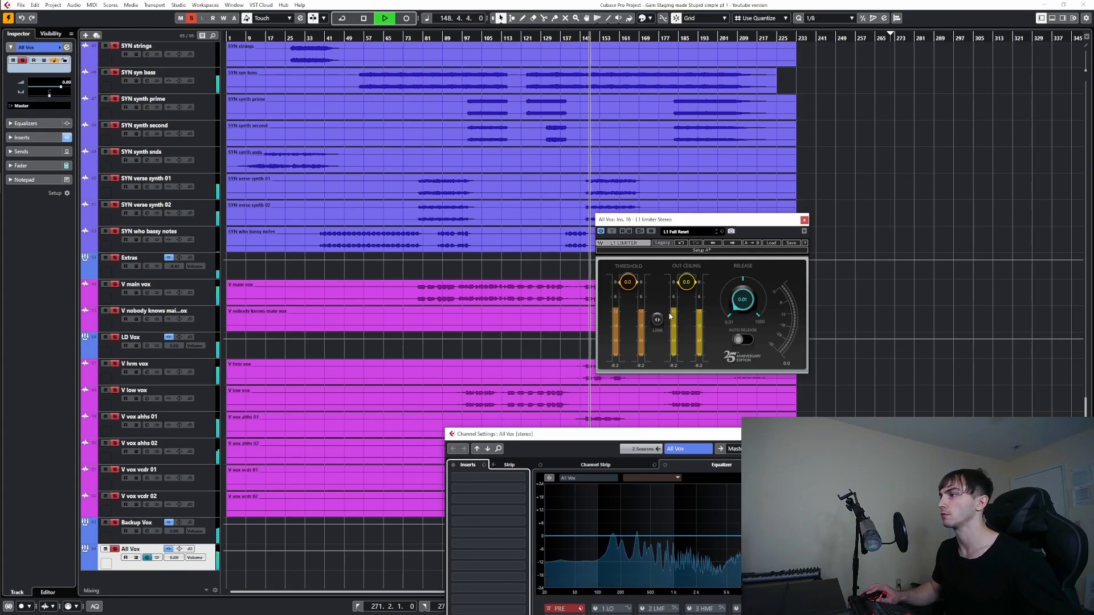
{"action": "left_click_drag", "start_coordinate": [596, 439], "coordinate": [627, 549]}
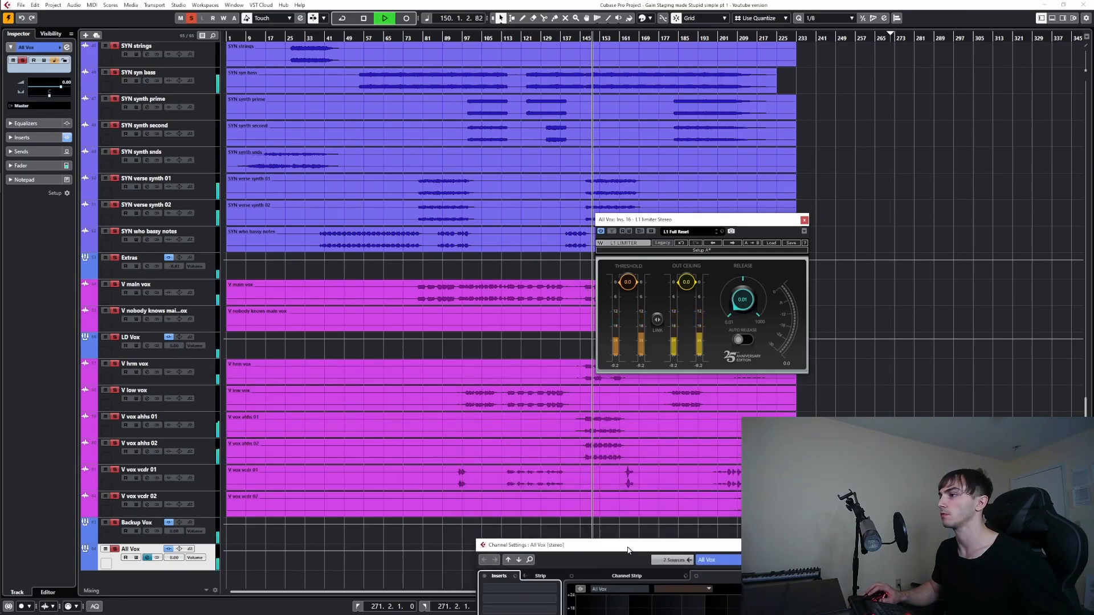
- Check the All Vox limiter's levels at several song positions between about bars 127 and 157, and close the limiter
{"action": "left_click", "coordinate": [612, 531]}
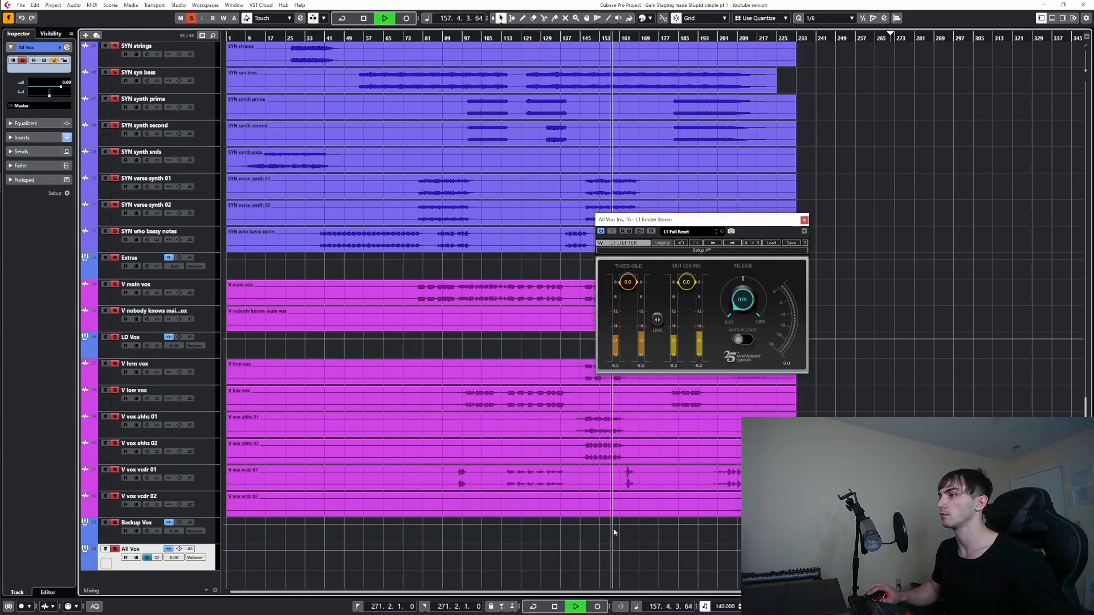
{"action": "left_click", "coordinate": [533, 523]}
{"action": "left_click", "coordinate": [544, 528]}
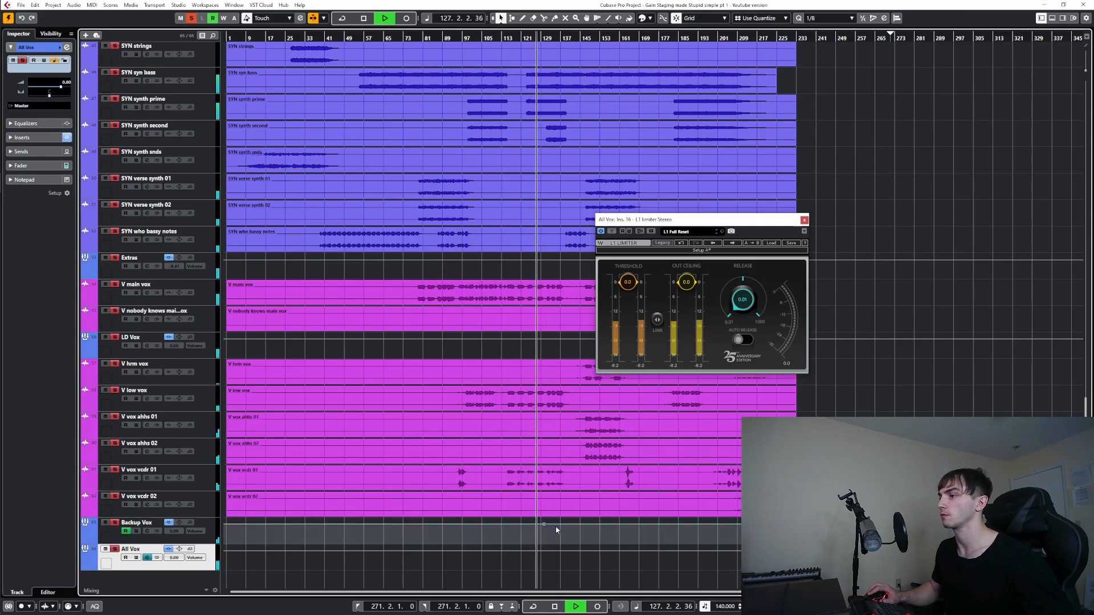
{"action": "left_click", "coordinate": [560, 539]}
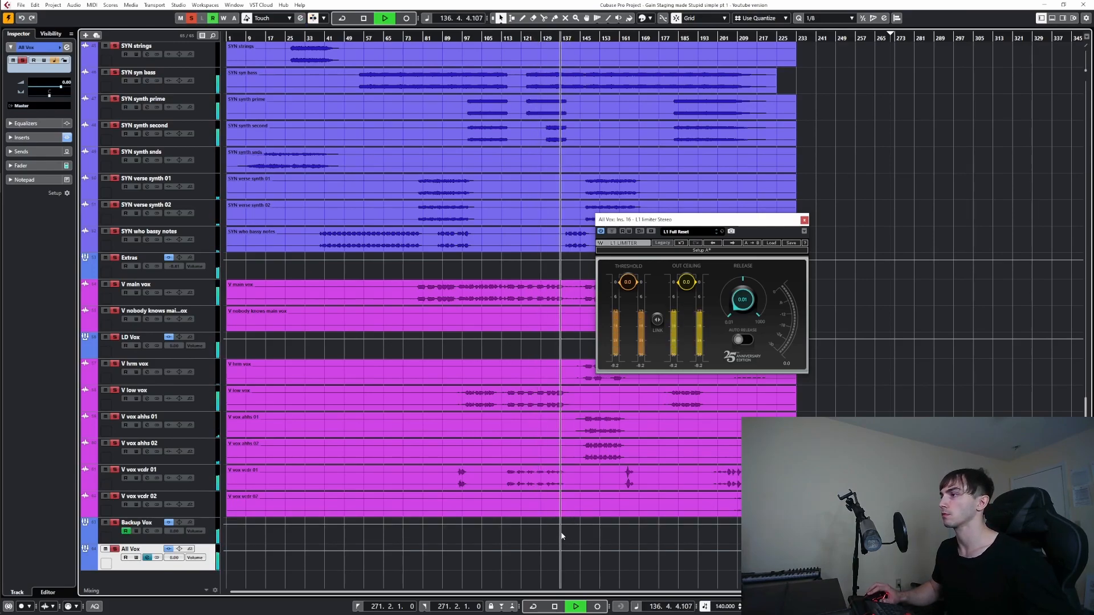
{"action": "left_click", "coordinate": [548, 538]}
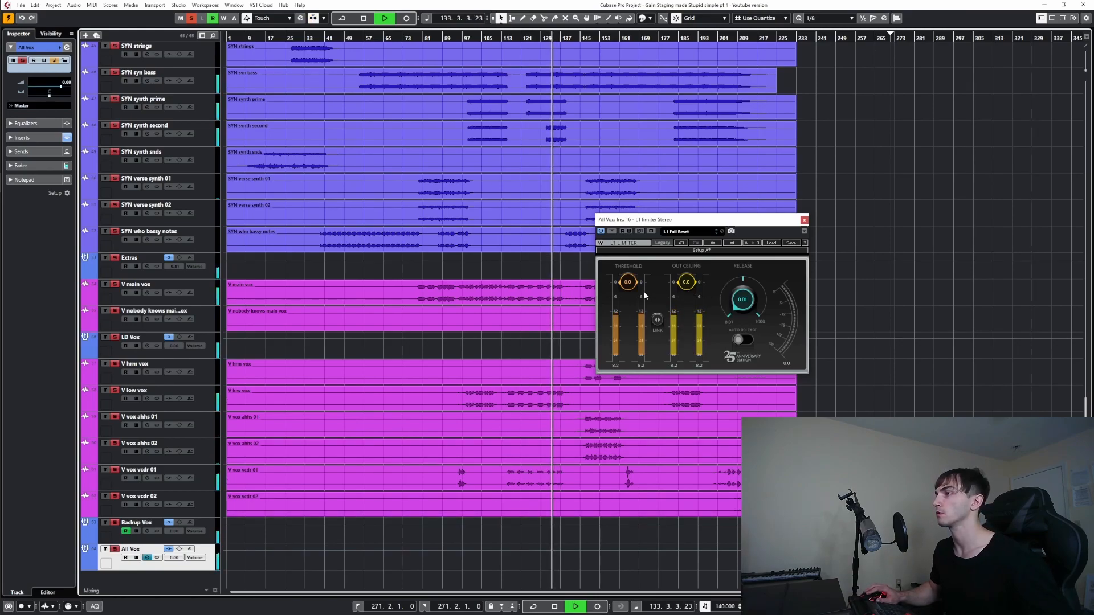
{"action": "left_click", "coordinate": [804, 221]}
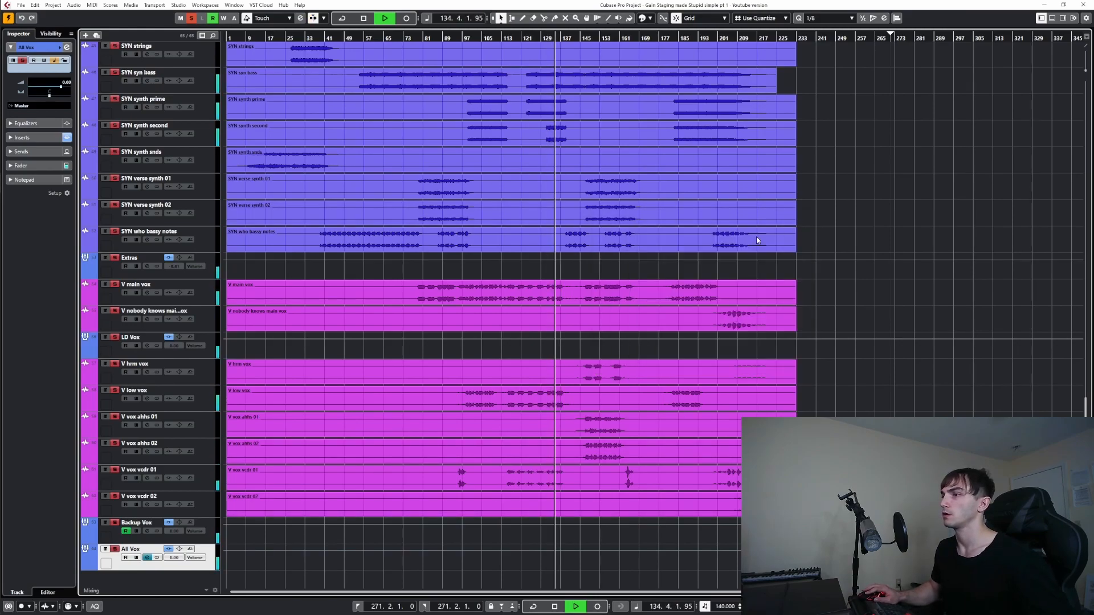
- Stop playback and clear the solo state of all tracks
{"action": "key", "text": "space"}
{"action": "left_click", "coordinate": [114, 549]}
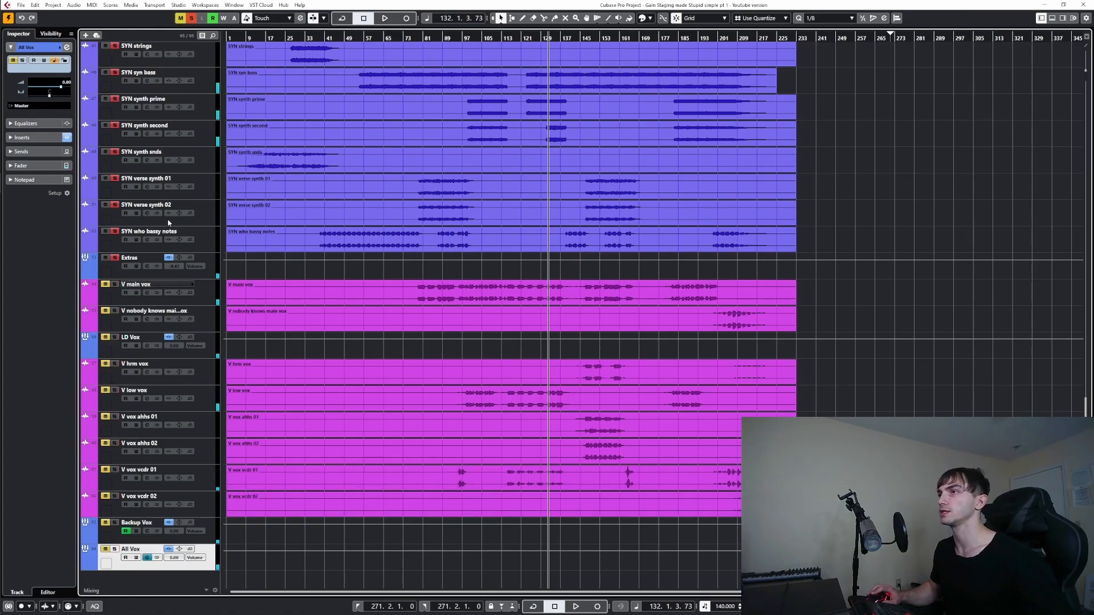
{"action": "left_click", "coordinate": [191, 17]}
{"action": "scroll", "coordinate": [354, 245], "scroll_direction": "up", "scroll_amount": 15}
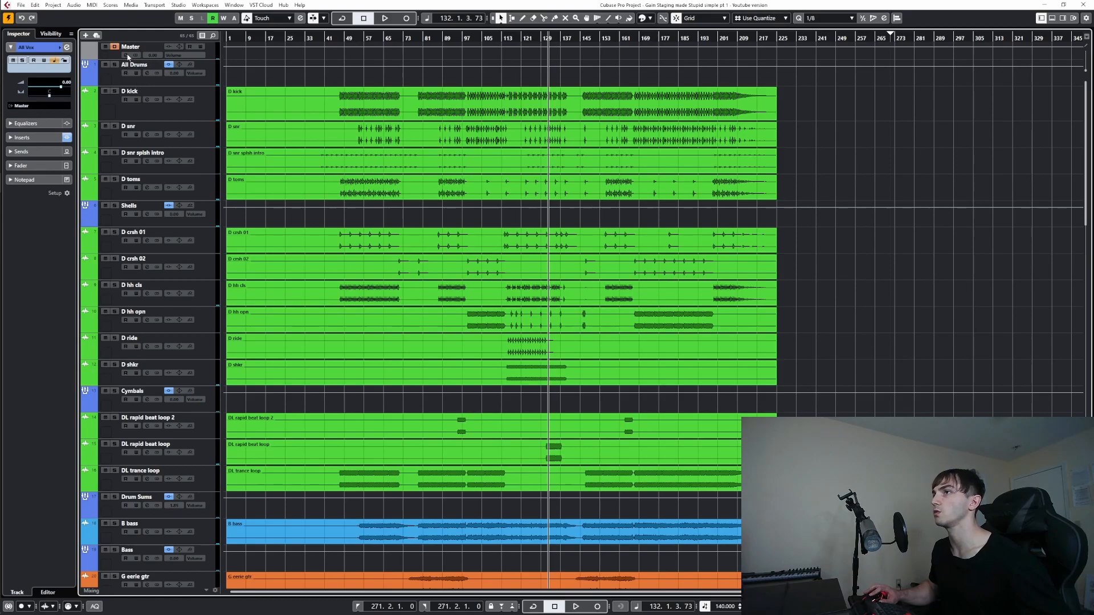
- Open the Master channel's settings and check its level while playing the full mix, including from bar 157
{"action": "left_click", "coordinate": [126, 55]}
{"action": "left_click_drag", "start_coordinate": [652, 400], "coordinate": [539, 210]}
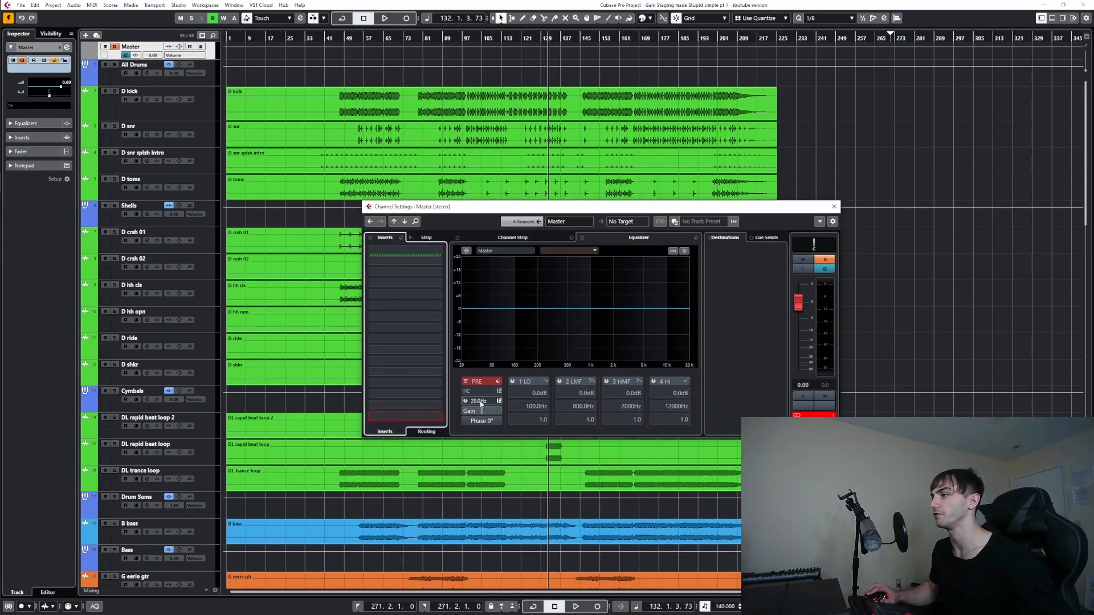
{"action": "key", "text": "space"}
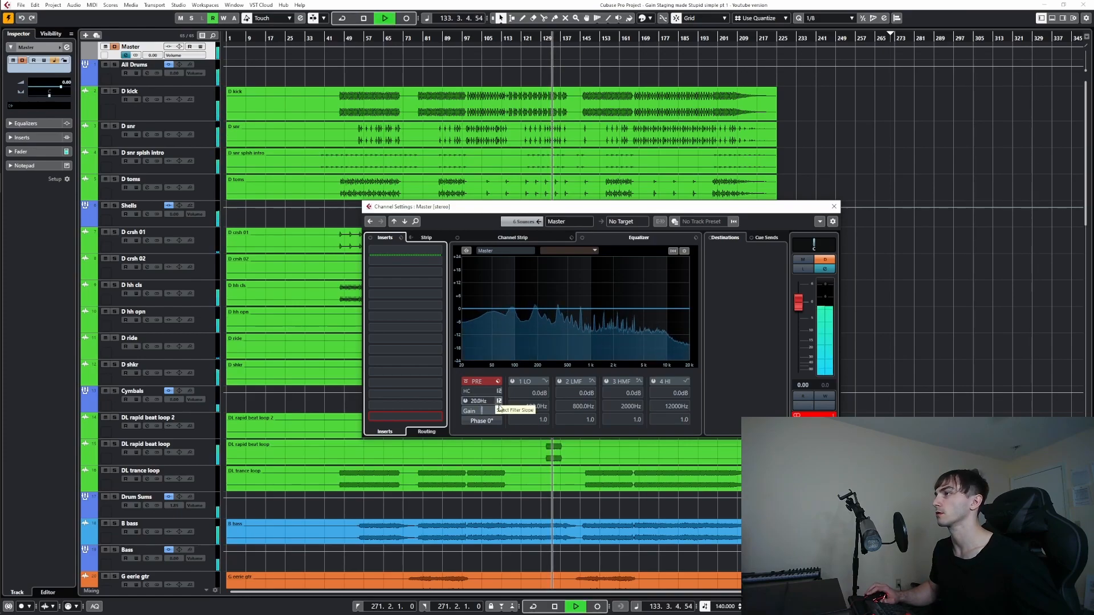
{"action": "left_click", "coordinate": [609, 75]}
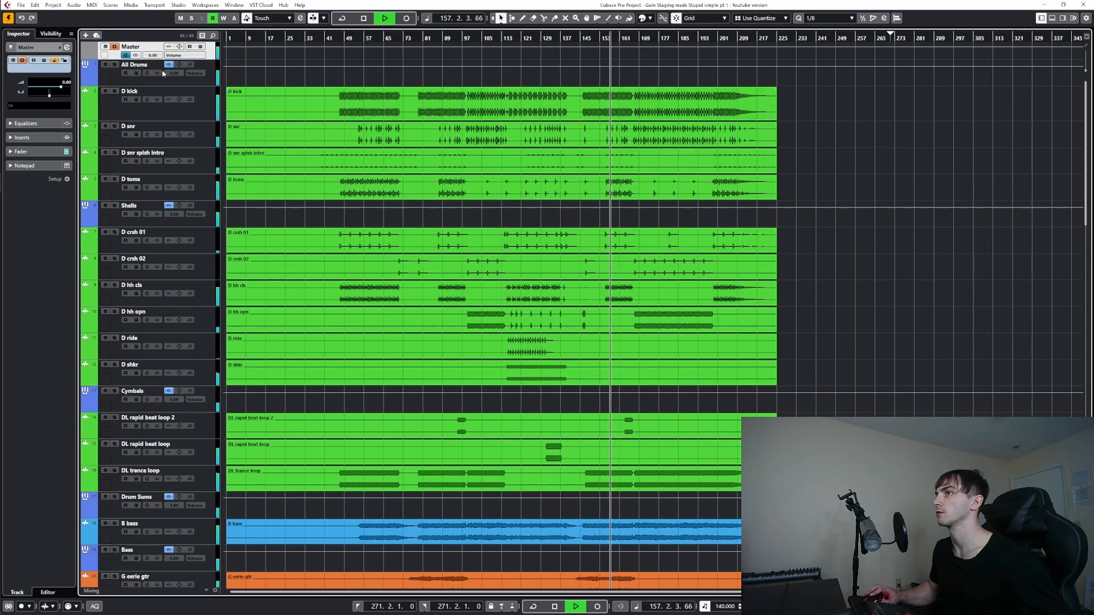
{"action": "left_click", "coordinate": [124, 55]}
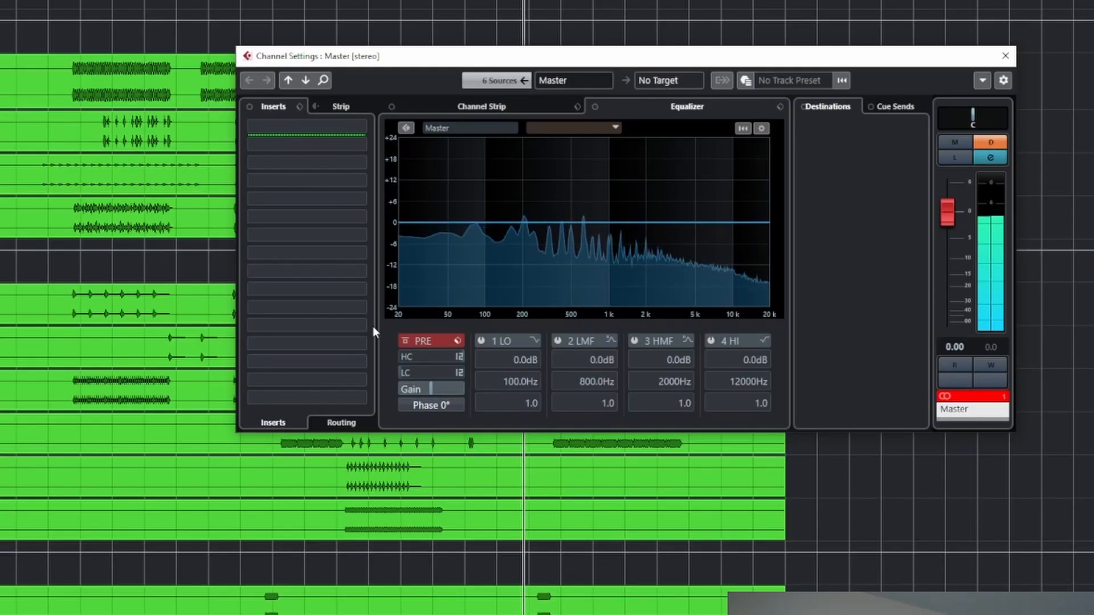
- Lower the Master channel's pre gain, check the level during playback, stop and close the channel settings
{"action": "double_click", "coordinate": [432, 389]}
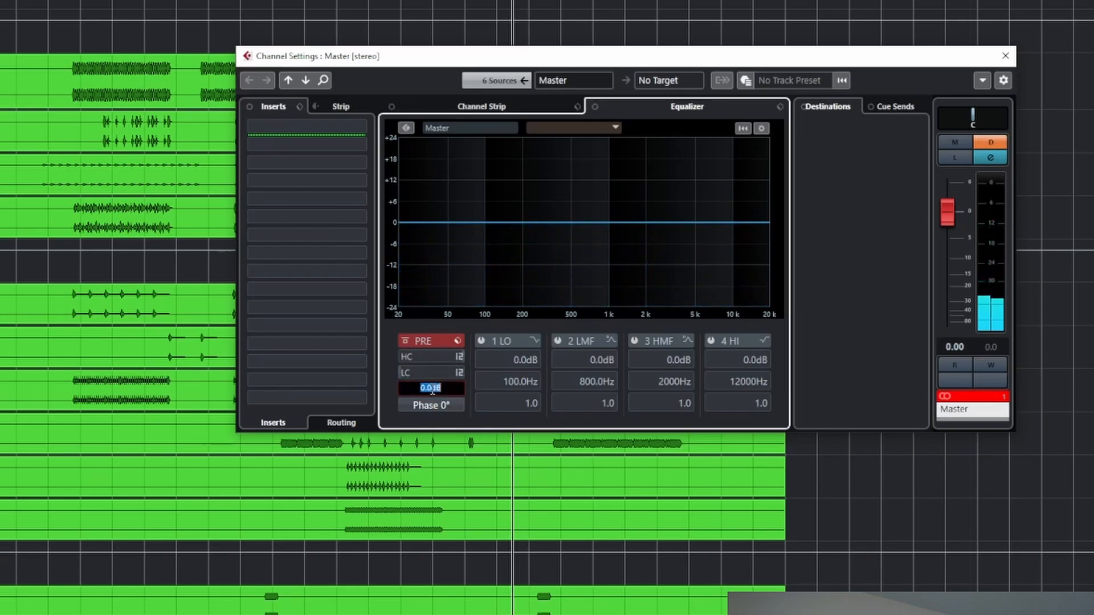
{"action": "key", "text": "BackSpace"}
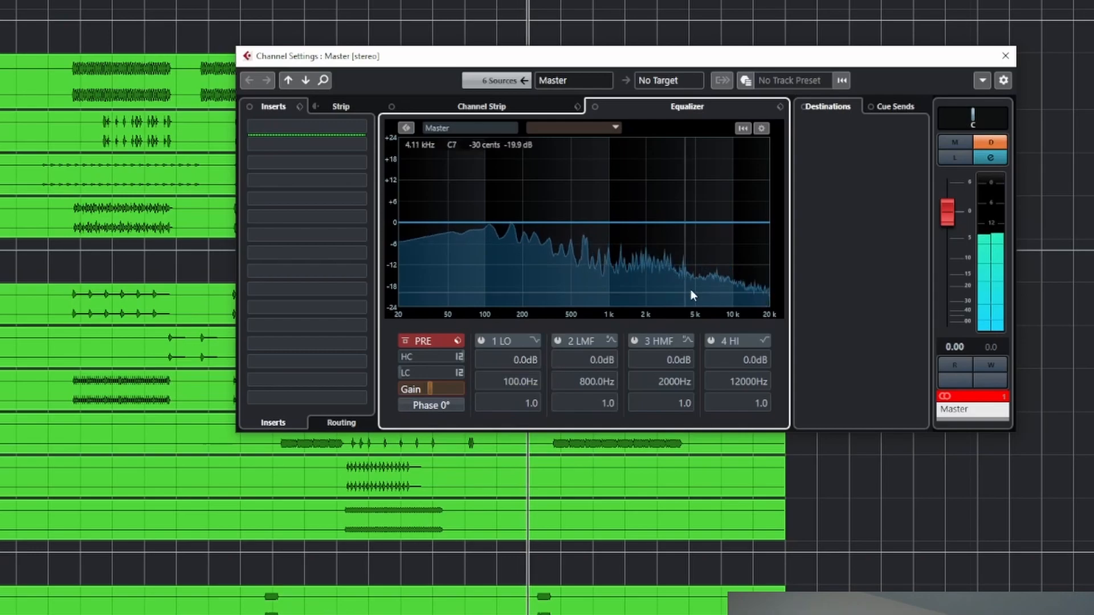
{"action": "key", "text": "space"}
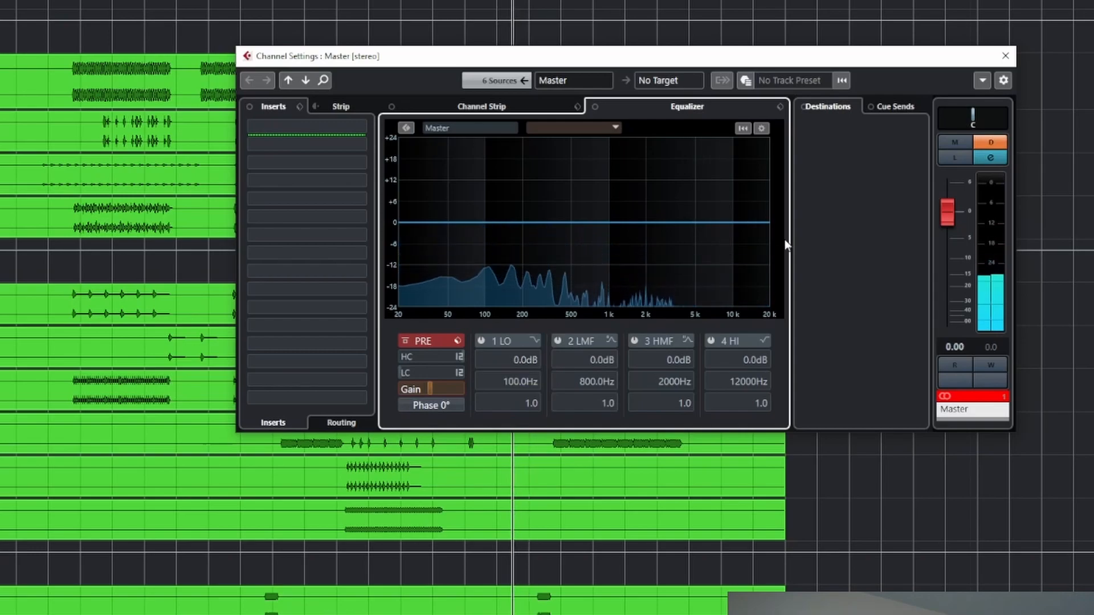
{"action": "left_click", "coordinate": [1004, 56]}
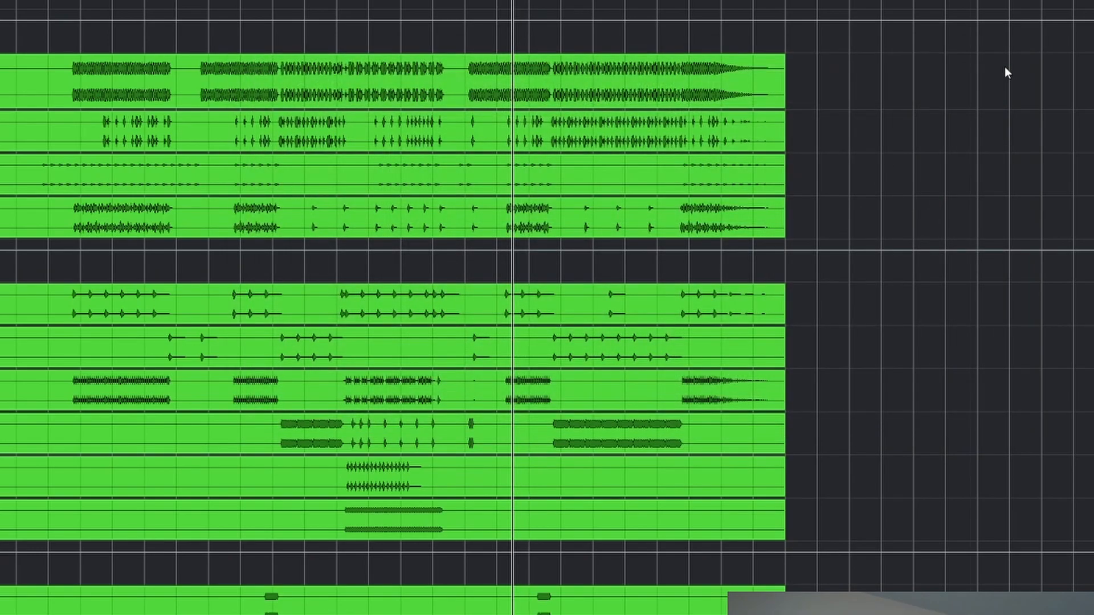
{"action": "left_click", "coordinate": [668, 157]}
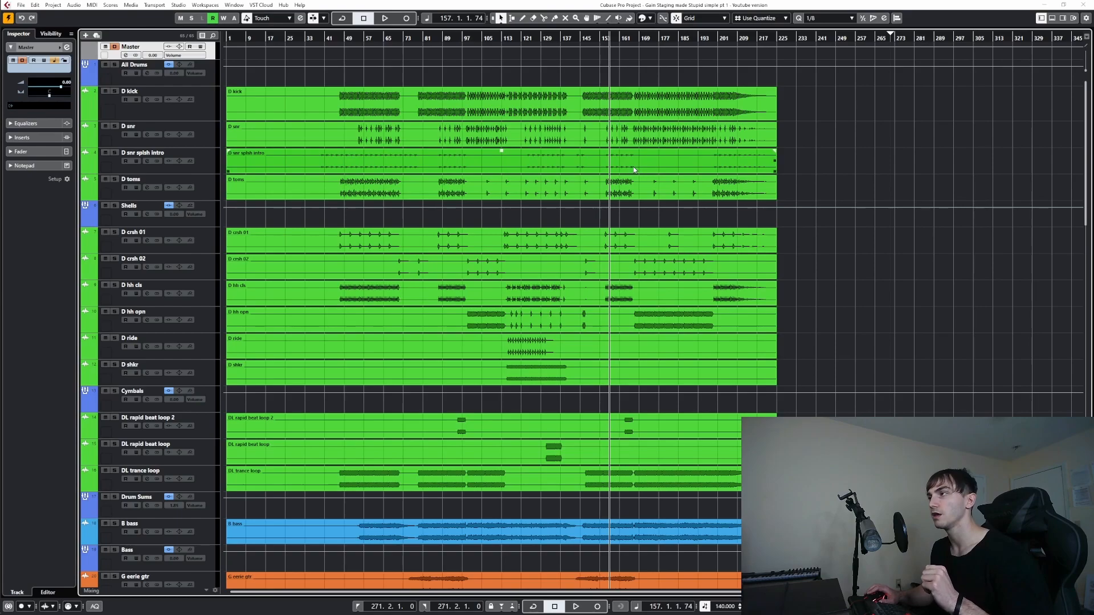
{"action": "left_click", "coordinate": [560, 98]}
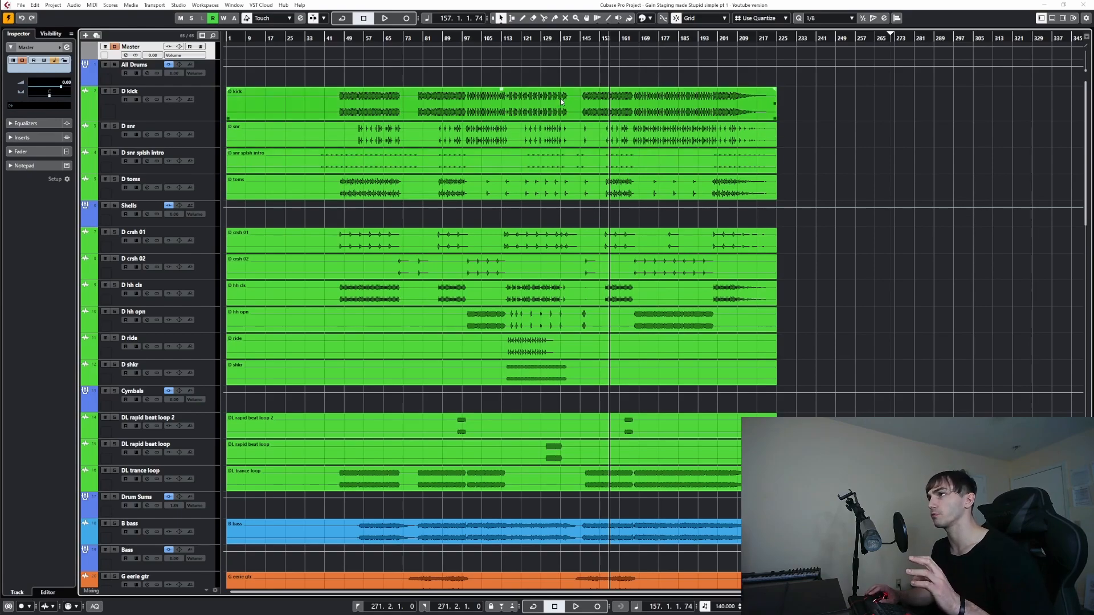
{"action": "left_click", "coordinate": [599, 127]}
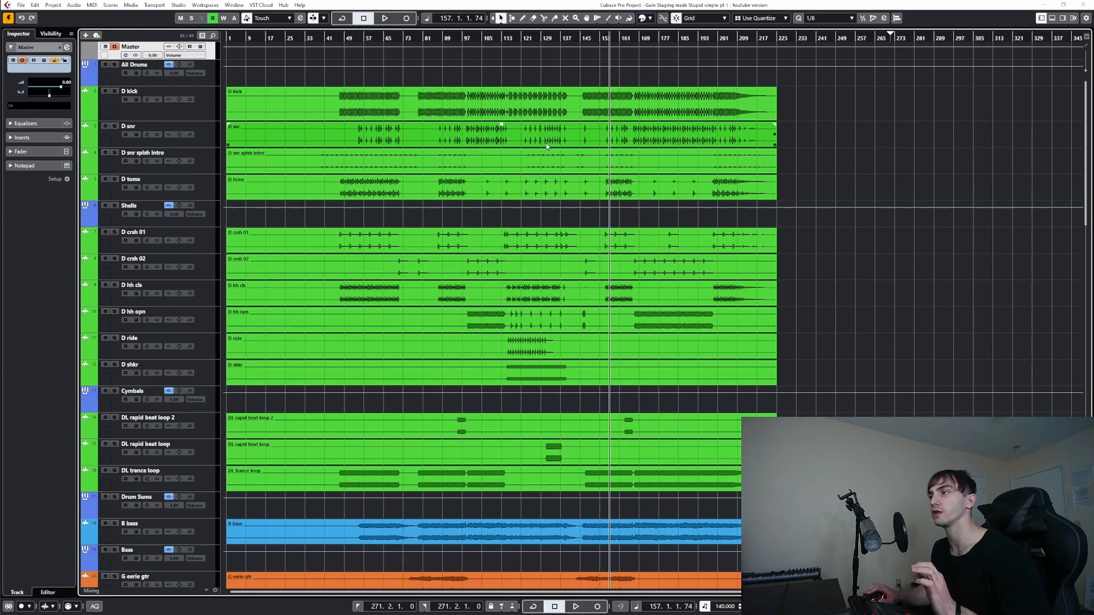
{"action": "left_click", "coordinate": [228, 221]}
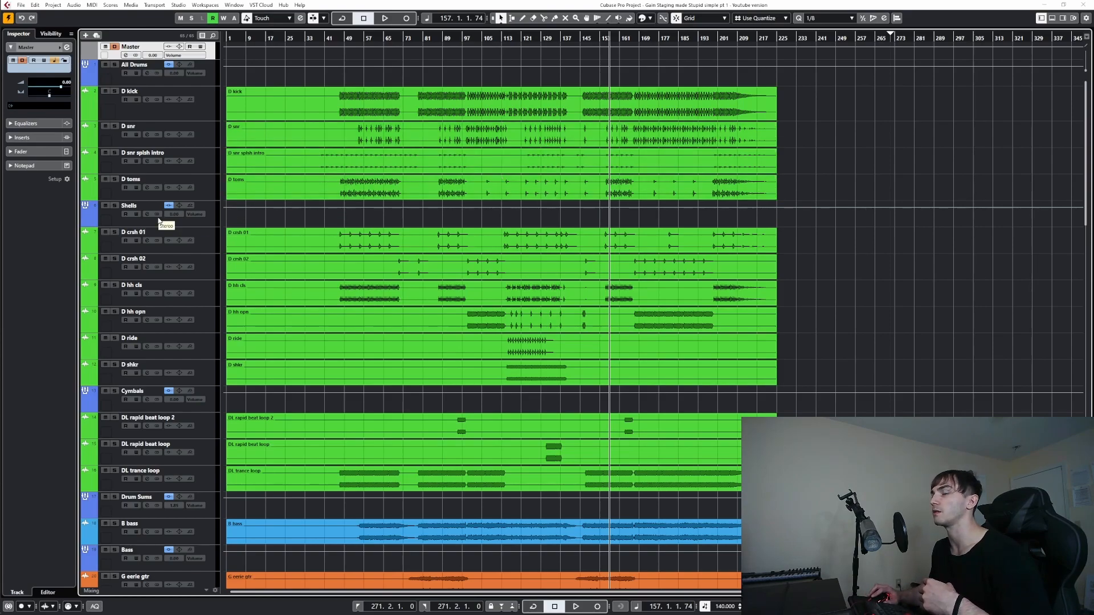
- Set the out ceiling of the Shells group's L1 limiter to -8.5 and close the limiter and channel settings
{"action": "left_click", "coordinate": [147, 215]}
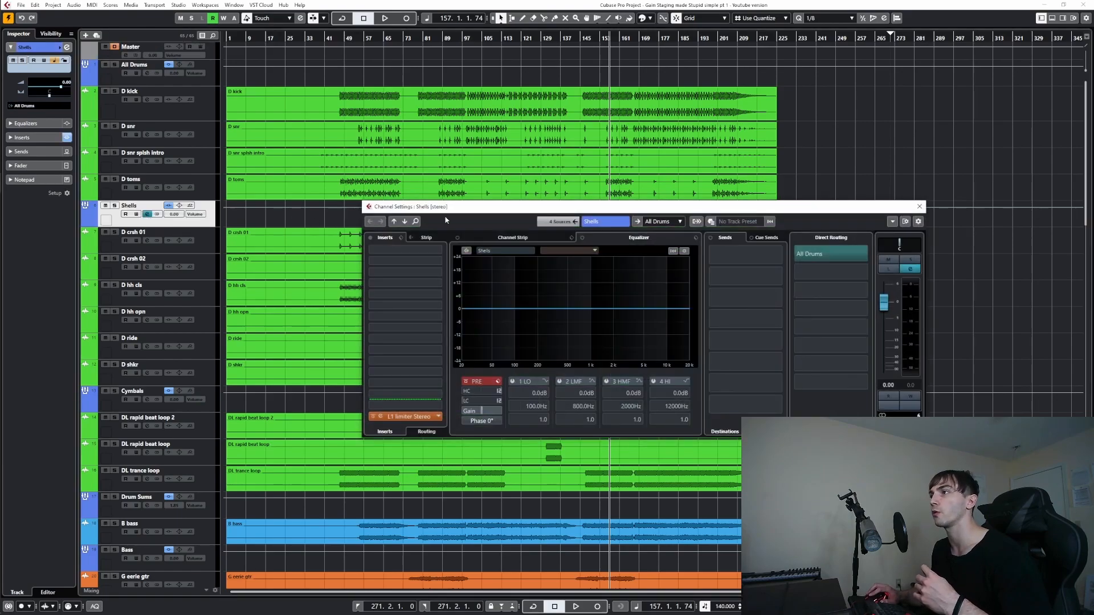
{"action": "left_click_drag", "start_coordinate": [451, 210], "coordinate": [460, 179]}
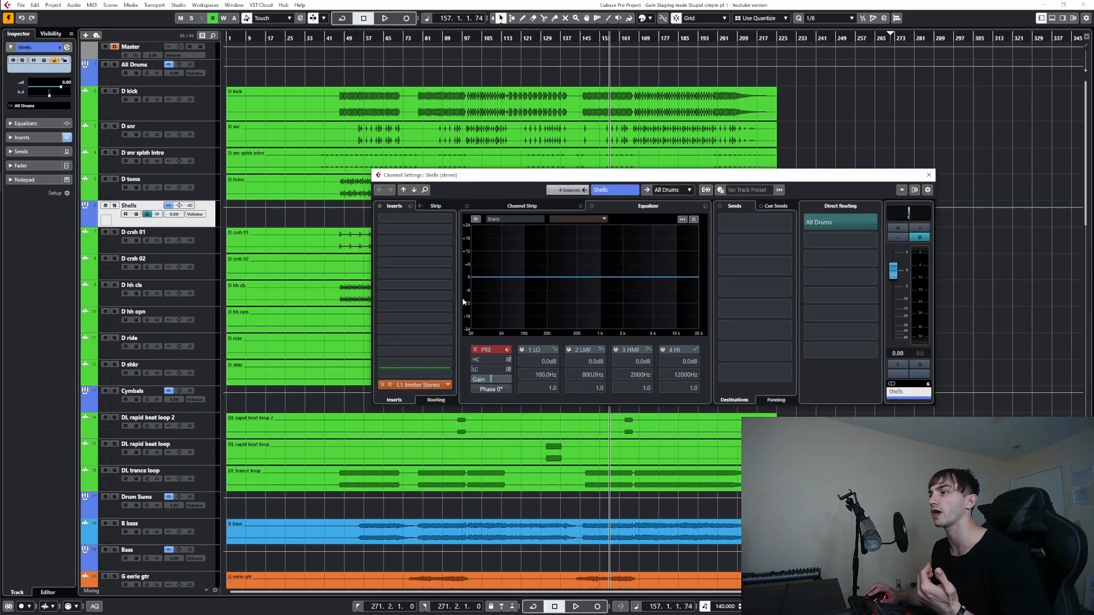
{"action": "left_click", "coordinate": [436, 386]}
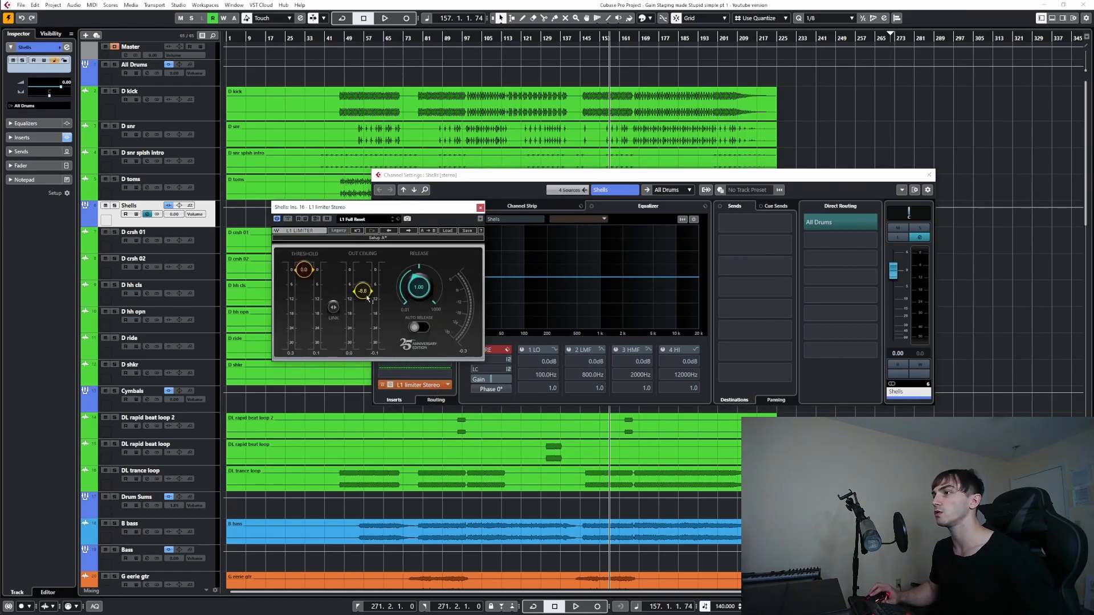
{"action": "left_click_drag", "start_coordinate": [364, 297], "coordinate": [363, 289]}
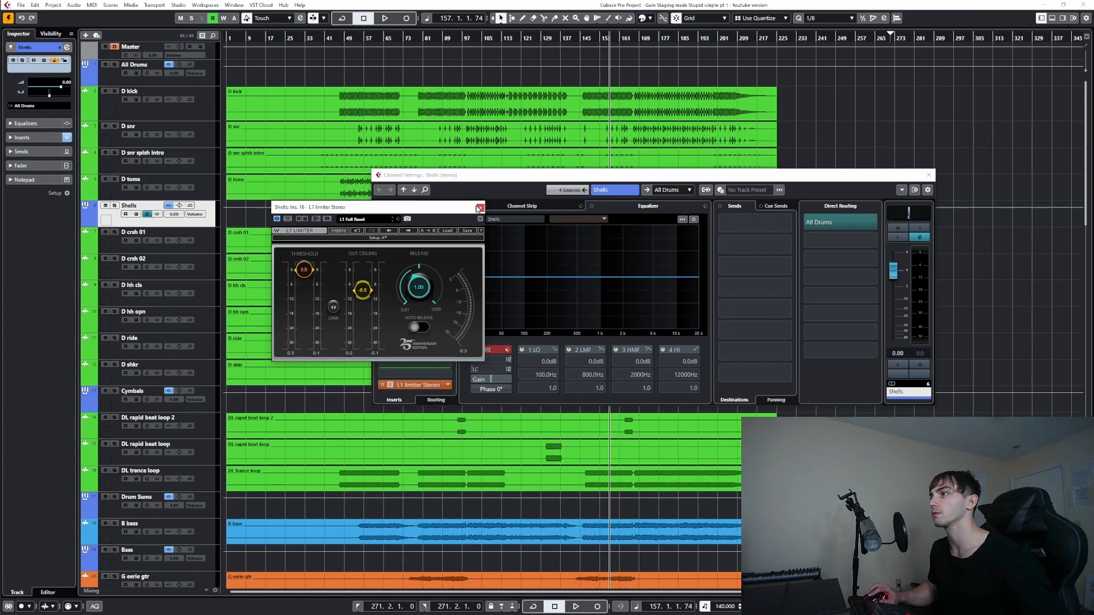
{"action": "left_click", "coordinate": [480, 207]}
{"action": "left_click", "coordinate": [928, 175]}
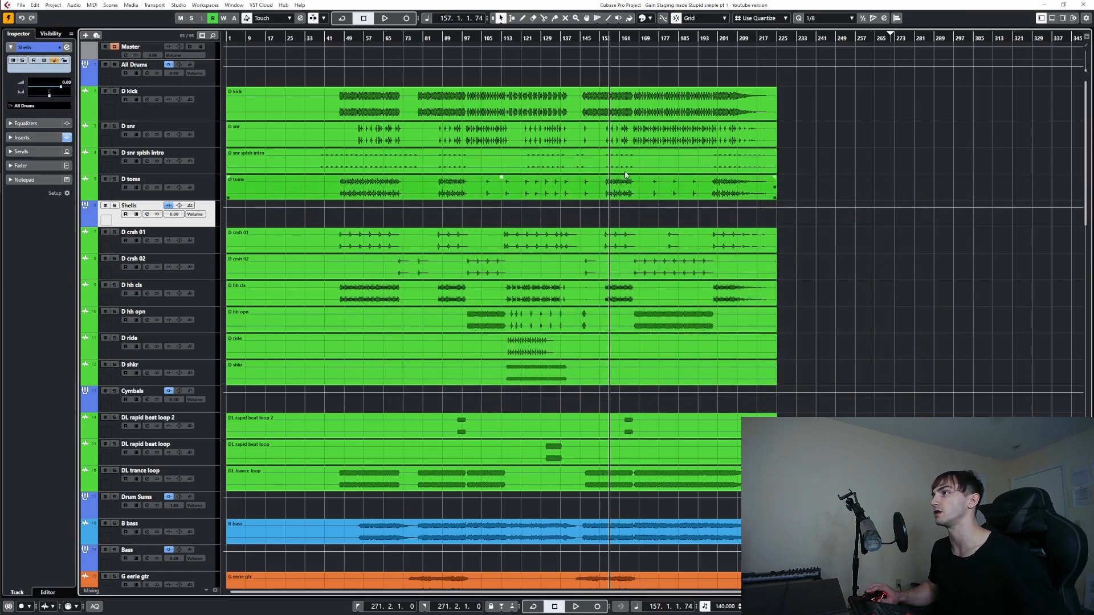
{"action": "left_click", "coordinate": [496, 129]}
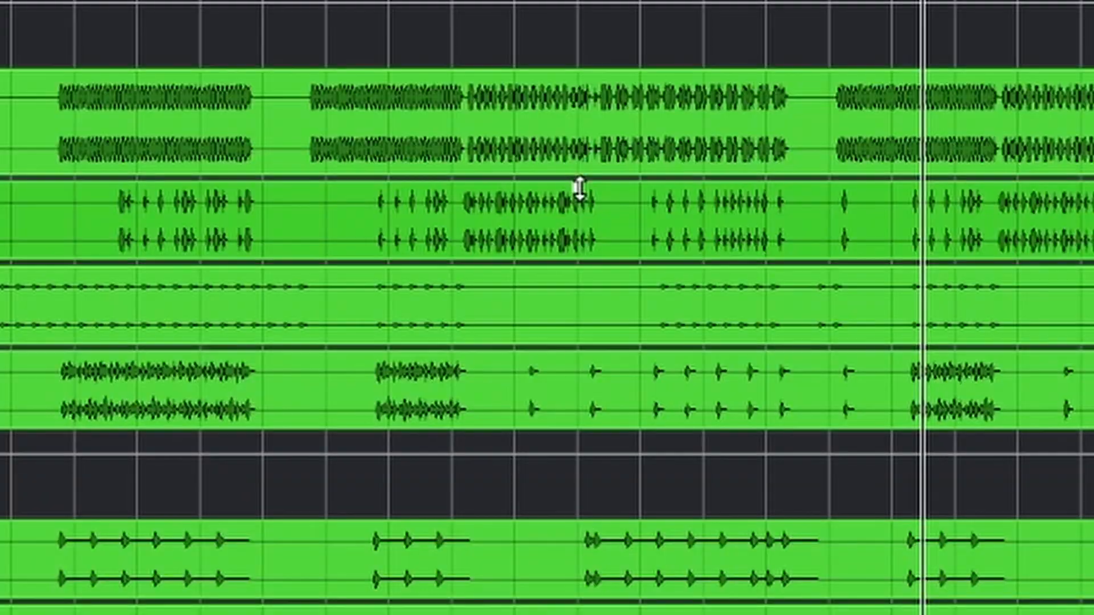
{"action": "left_click_drag", "start_coordinate": [502, 125], "coordinate": [503, 139]}
{"action": "left_click_drag", "start_coordinate": [585, 239], "coordinate": [598, 179]}
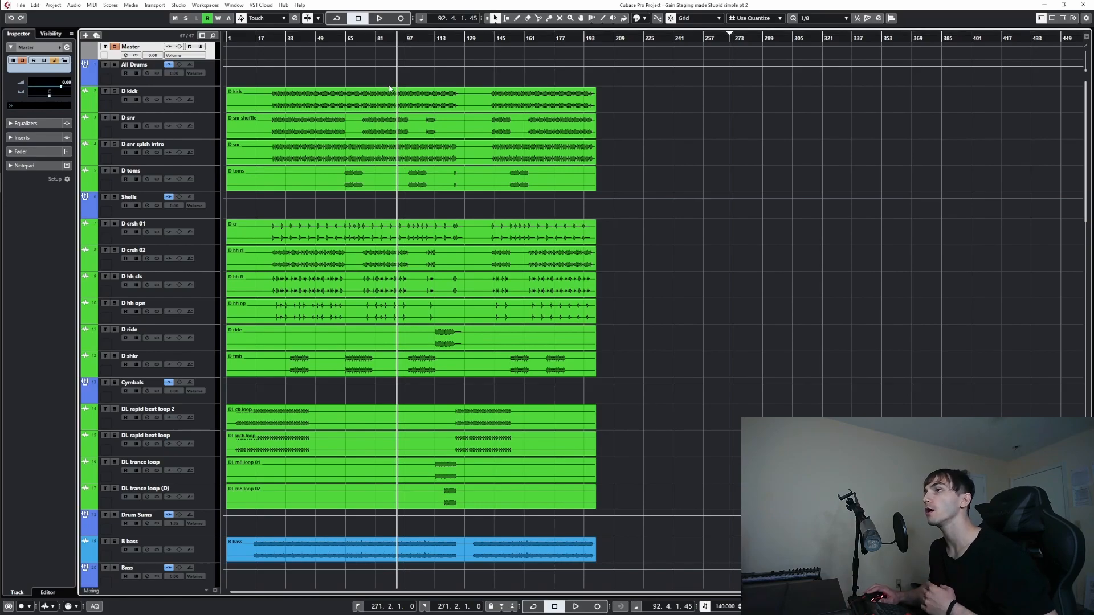
{"action": "left_click", "coordinate": [379, 149]}
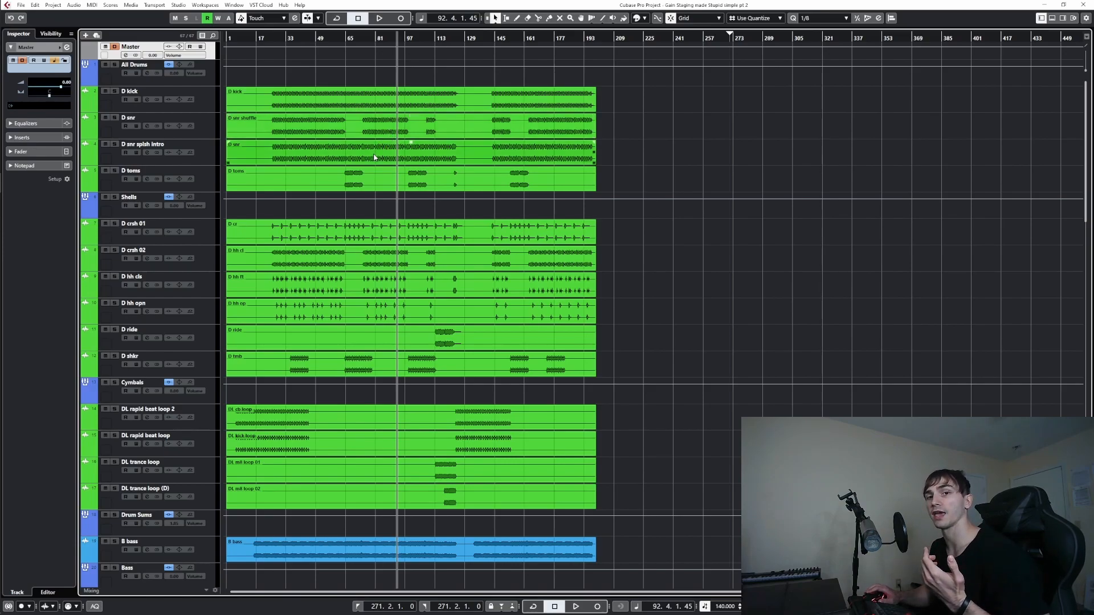
{"action": "left_click", "coordinate": [373, 90]}
{"action": "left_click", "coordinate": [381, 85]}
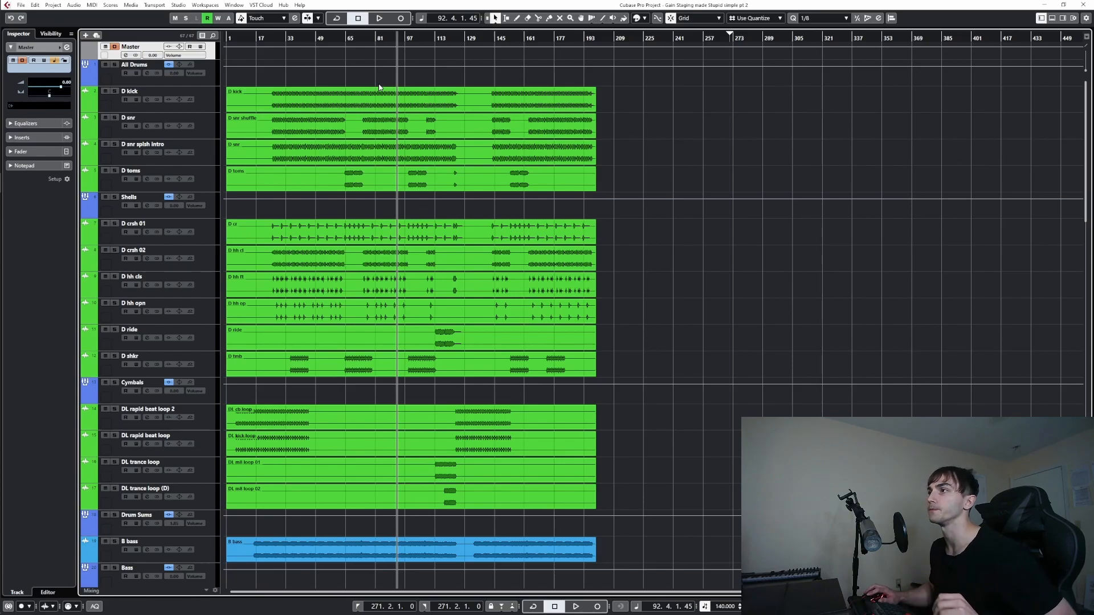
- Play the second song's full mix from about bar 86 and from about bar 99, and stop playback
{"action": "left_click", "coordinate": [385, 81]}
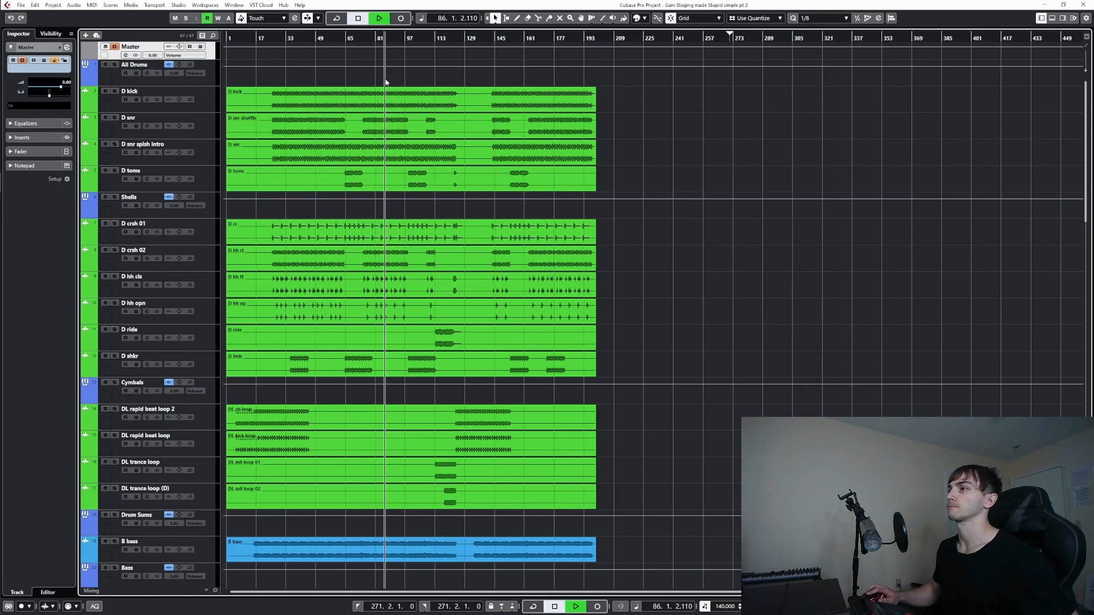
{"action": "key", "text": "space"}
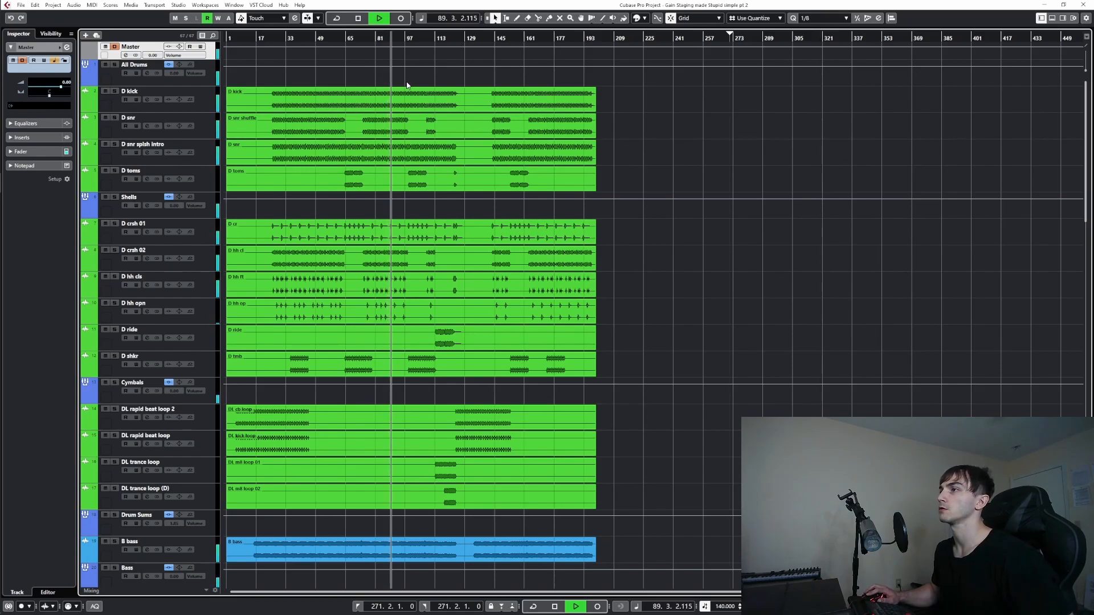
{"action": "left_click", "coordinate": [410, 85]}
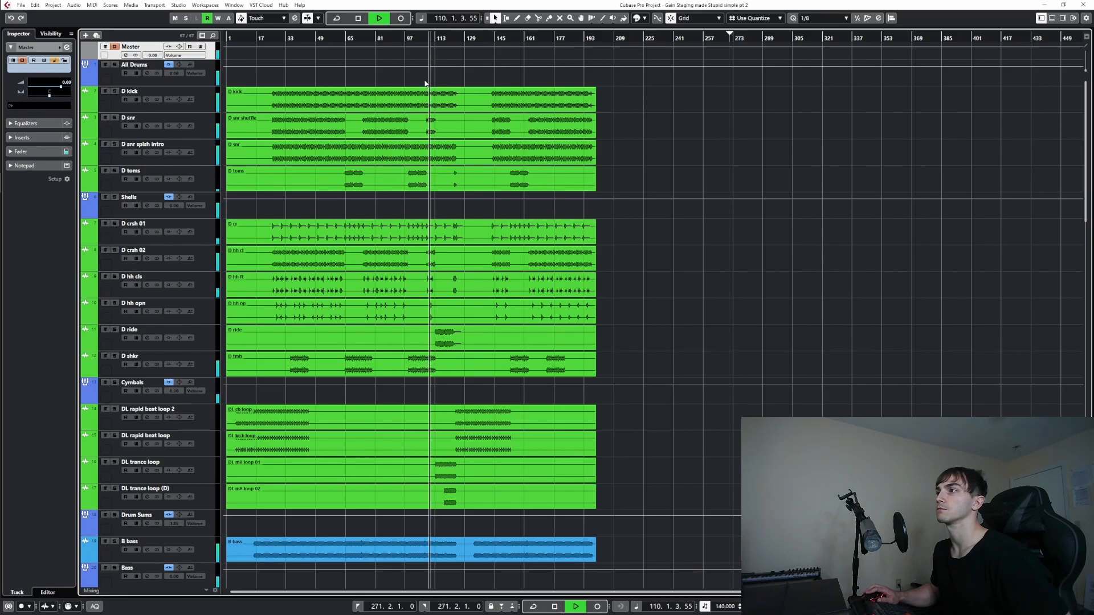
{"action": "key", "text": "space"}
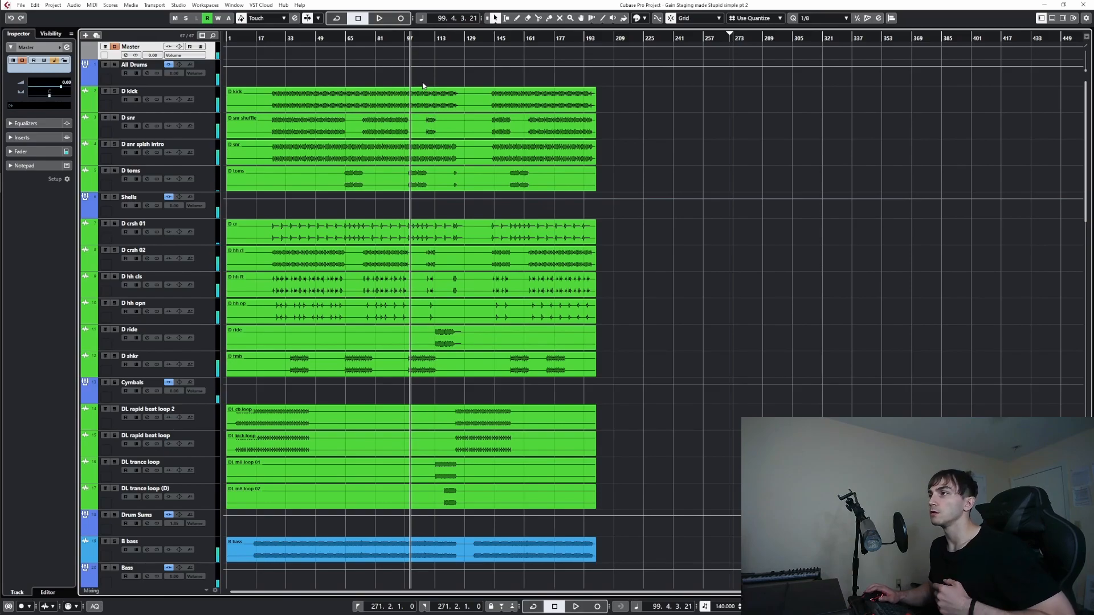
{"action": "left_click", "coordinate": [413, 91]}
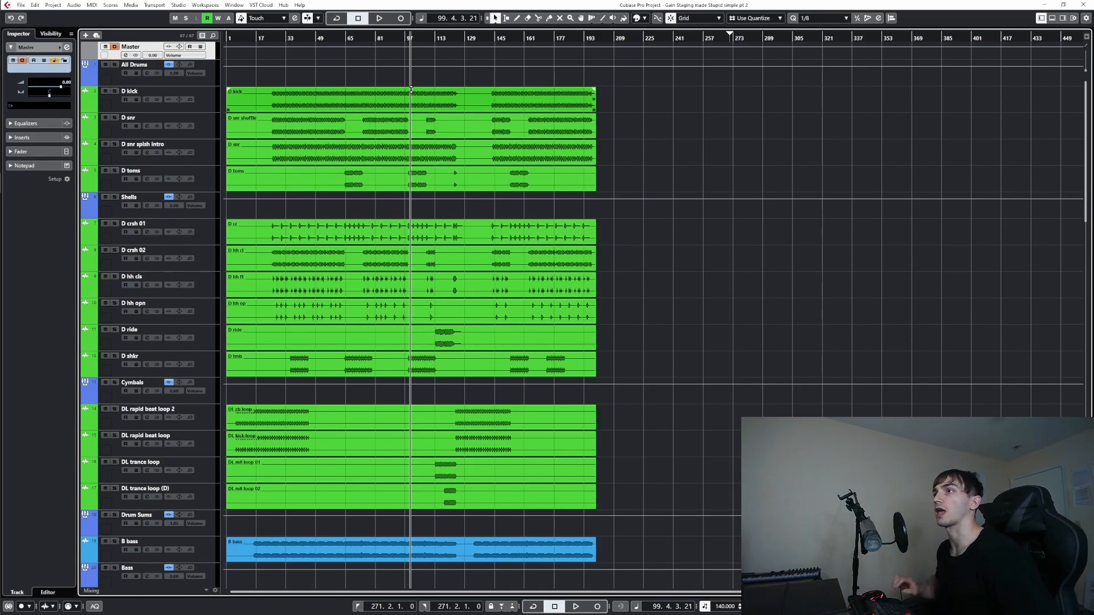
- Check the Master channel's level in its settings while playing from about bar 99, stop playback and close the settings
{"action": "left_click", "coordinate": [127, 55]}
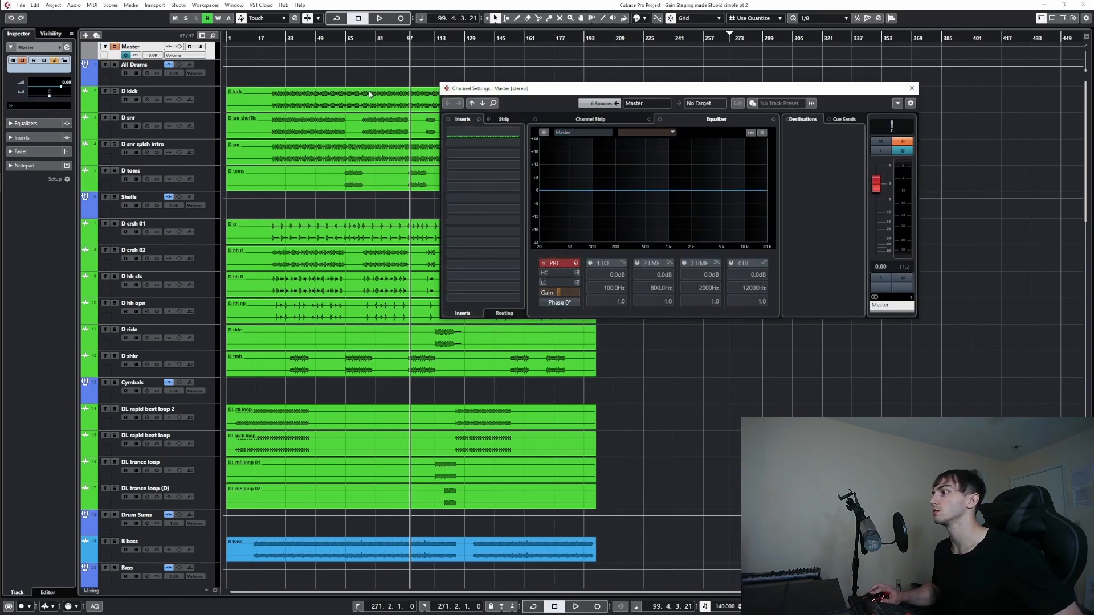
{"action": "key", "text": "space"}
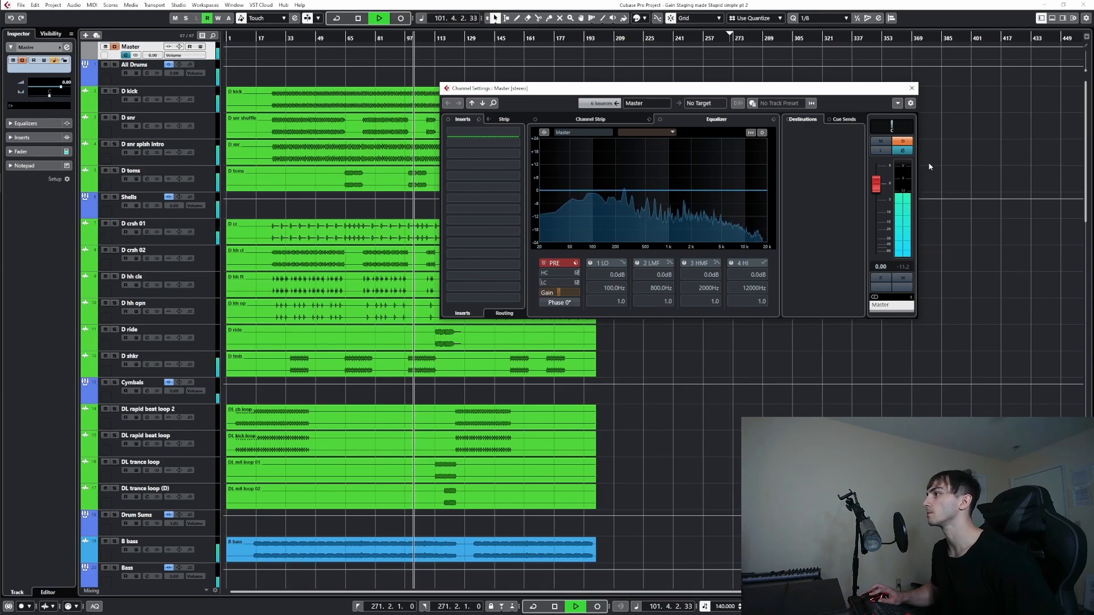
{"action": "key", "text": "space"}
{"action": "left_click", "coordinate": [913, 90]}
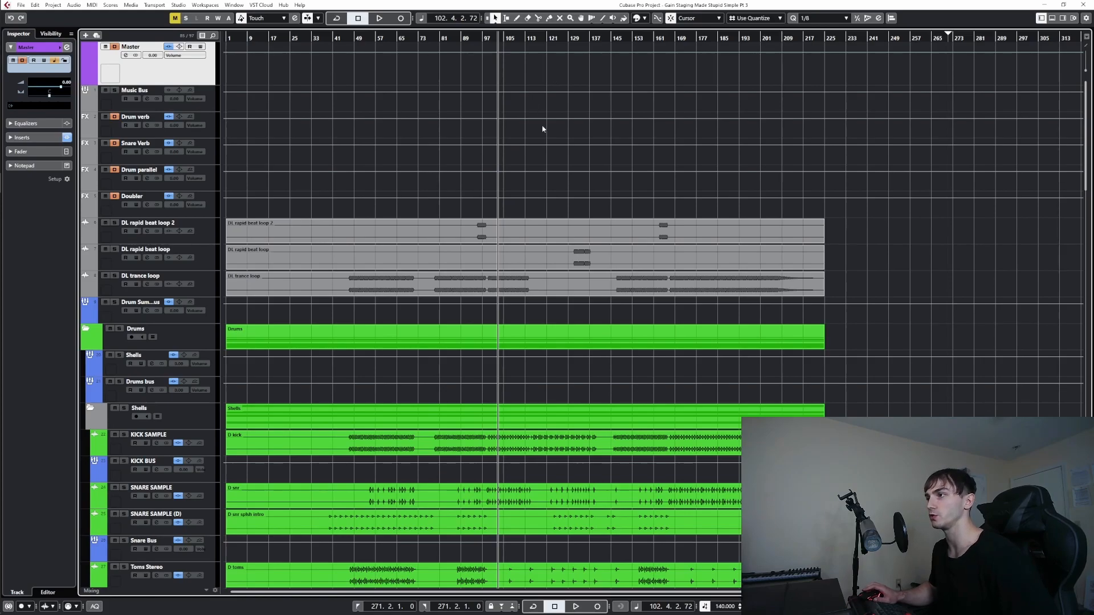
- Examine the track and bus layout of the mixed session and listen to the full mix from about bar 102
{"action": "scroll", "coordinate": [558, 302], "scroll_direction": "down", "scroll_amount": 10}
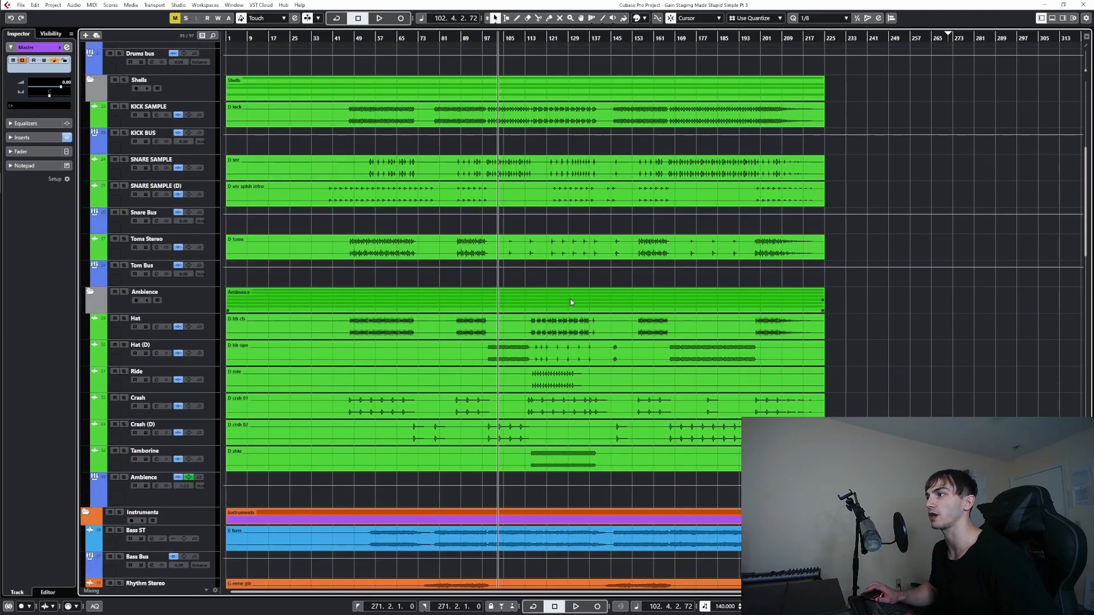
{"action": "scroll", "coordinate": [527, 350], "scroll_direction": "up", "scroll_amount": 4}
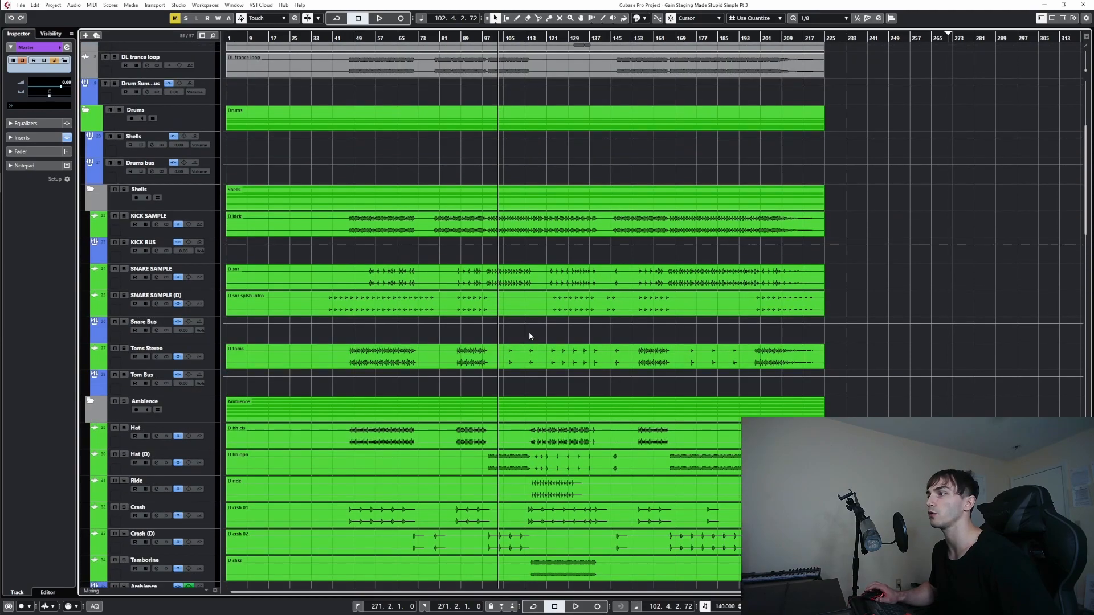
{"action": "scroll", "coordinate": [535, 319], "scroll_direction": "down", "scroll_amount": 4}
{"action": "scroll", "coordinate": [525, 257], "scroll_direction": "up", "scroll_amount": 2}
{"action": "scroll", "coordinate": [524, 257], "scroll_direction": "up", "scroll_amount": 2}
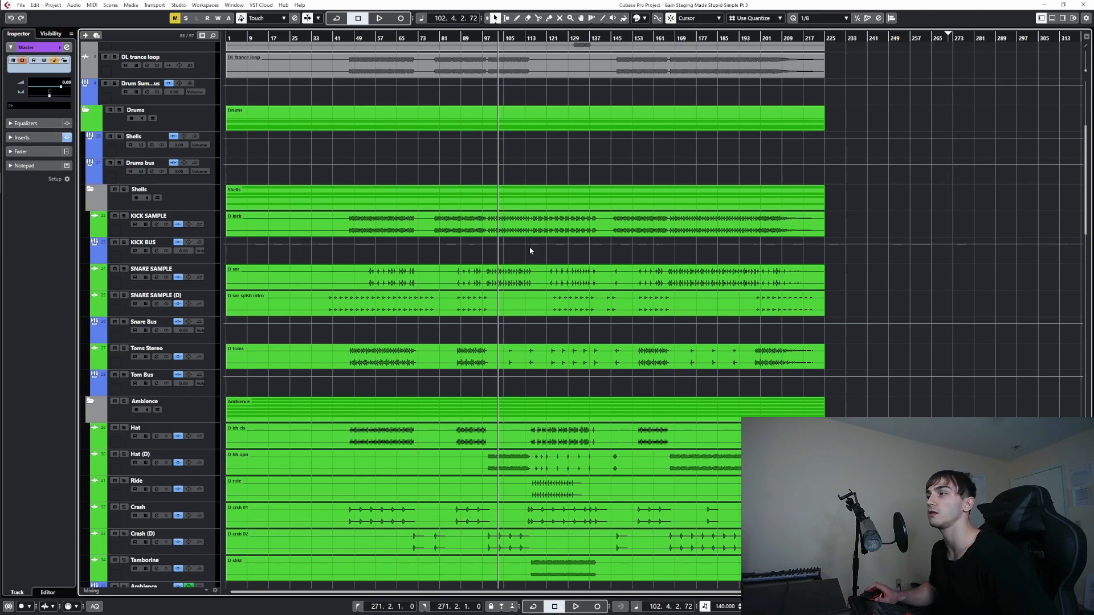
{"action": "scroll", "coordinate": [529, 250], "scroll_direction": "up", "scroll_amount": 4}
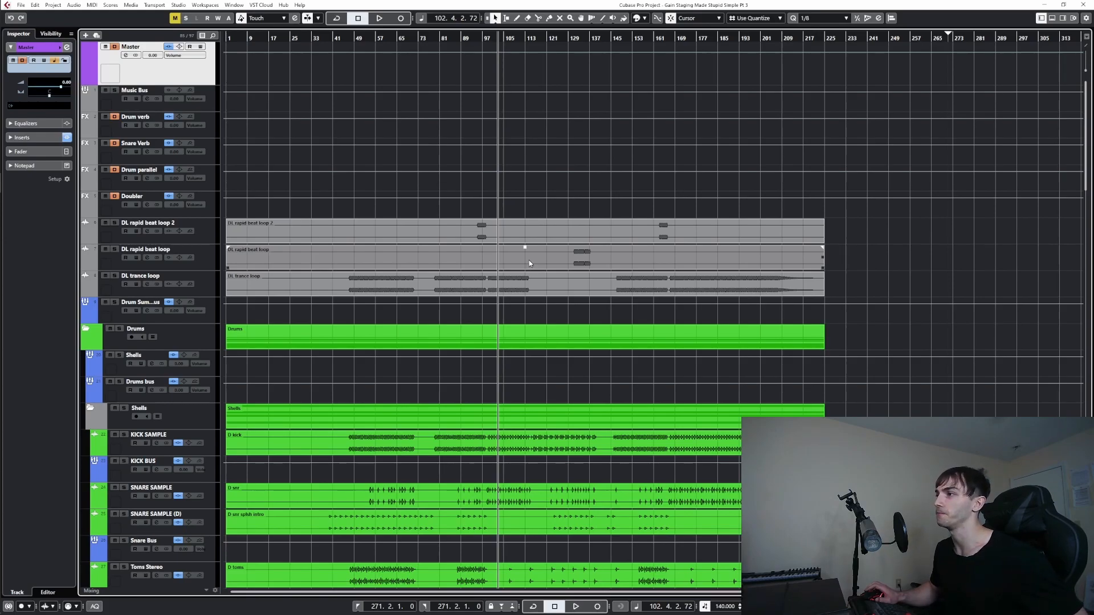
{"action": "key", "text": "space"}
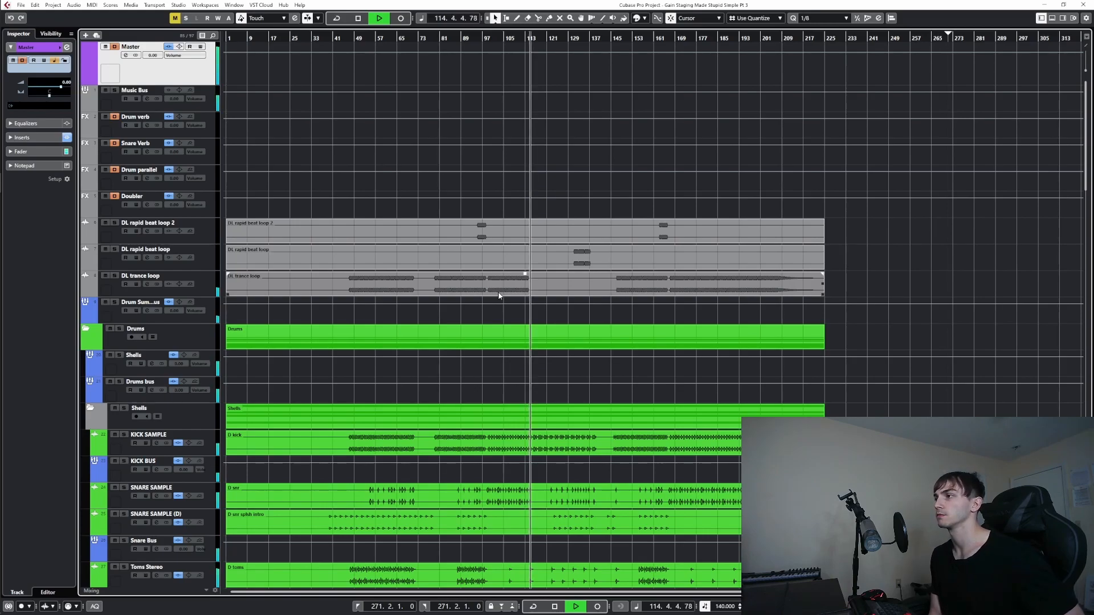
{"action": "key", "text": "space"}
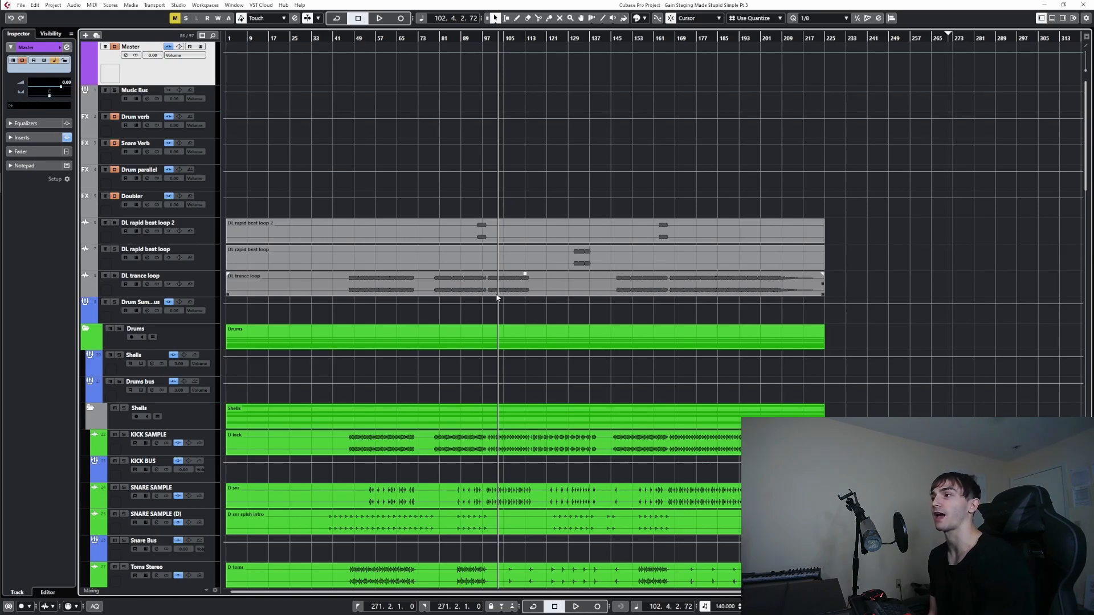
- Bypass all inserts on the Master channel, check its level while playing from bar 102, and close the channel settings
{"action": "left_click", "coordinate": [136, 55]}
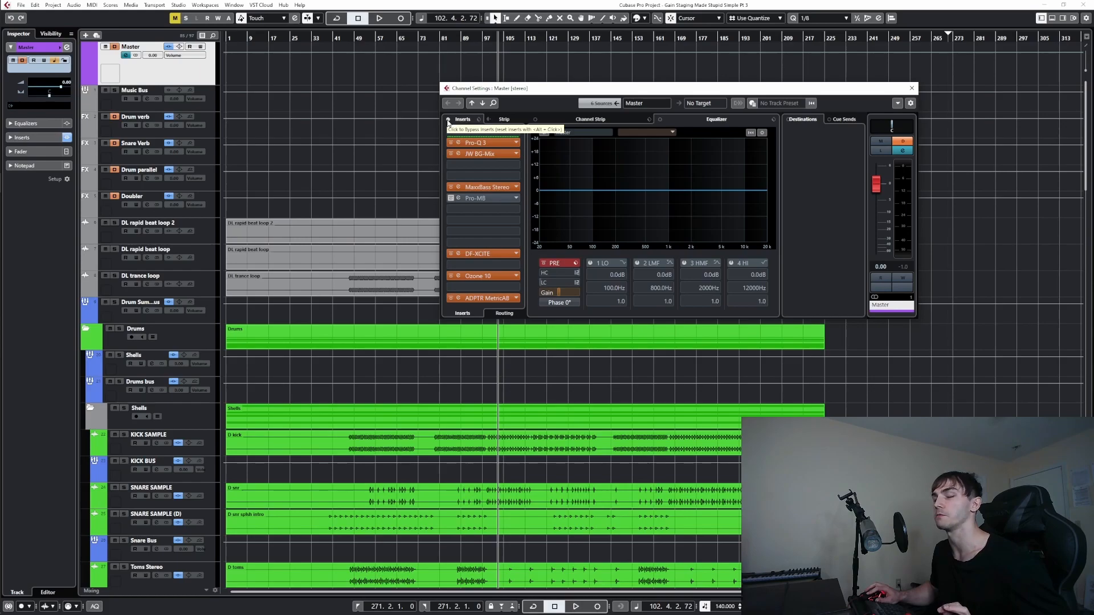
{"action": "left_click", "coordinate": [448, 120]}
{"action": "key", "text": "space"}
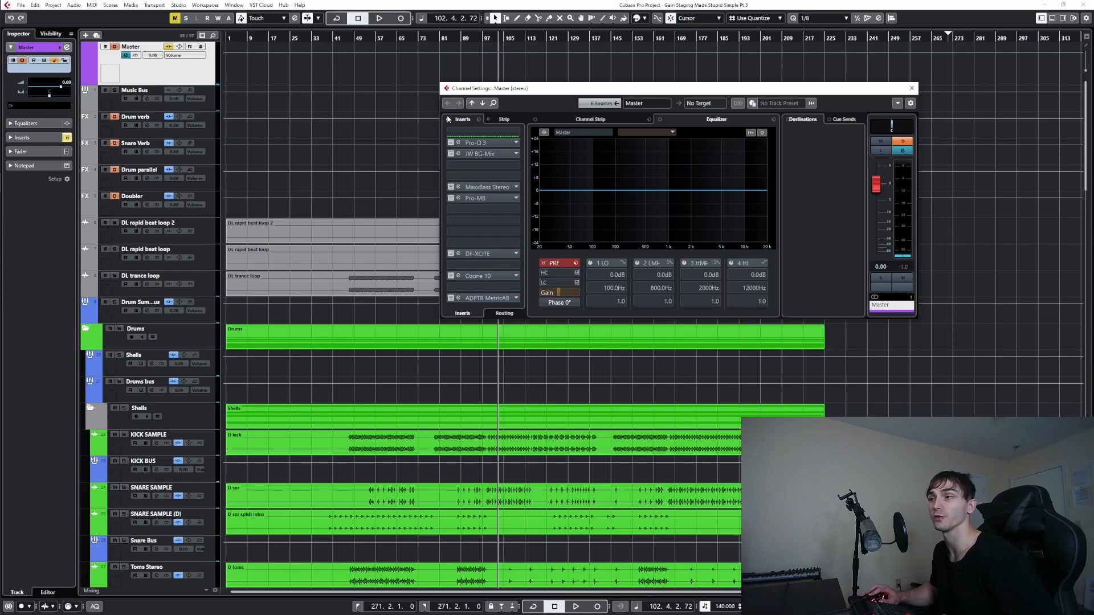
{"action": "left_click", "coordinate": [448, 117]}
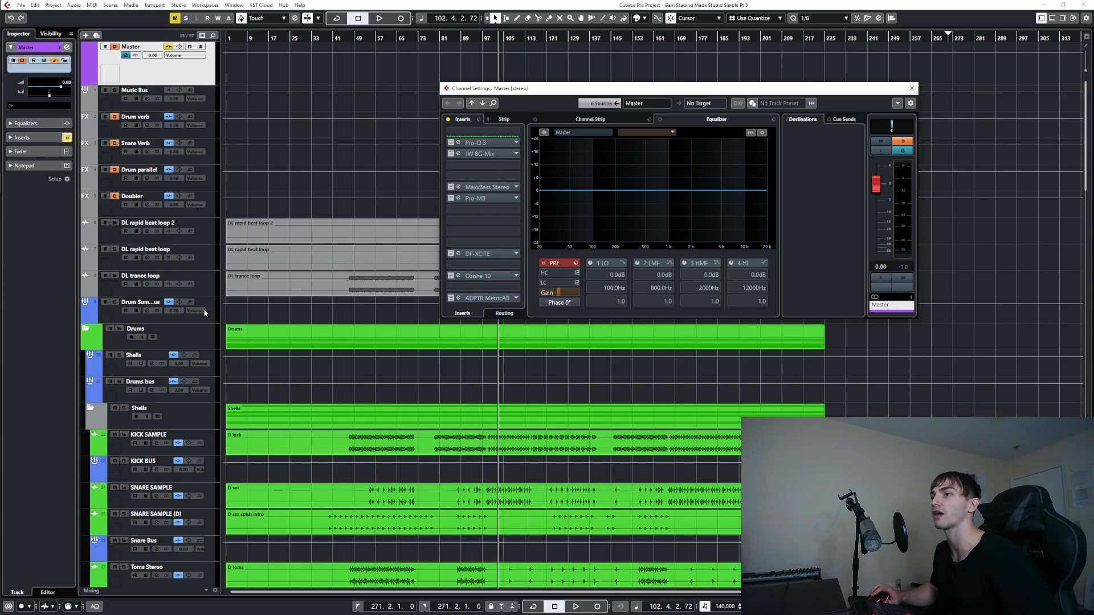
{"action": "scroll", "coordinate": [204, 309], "scroll_direction": "down", "scroll_amount": 4}
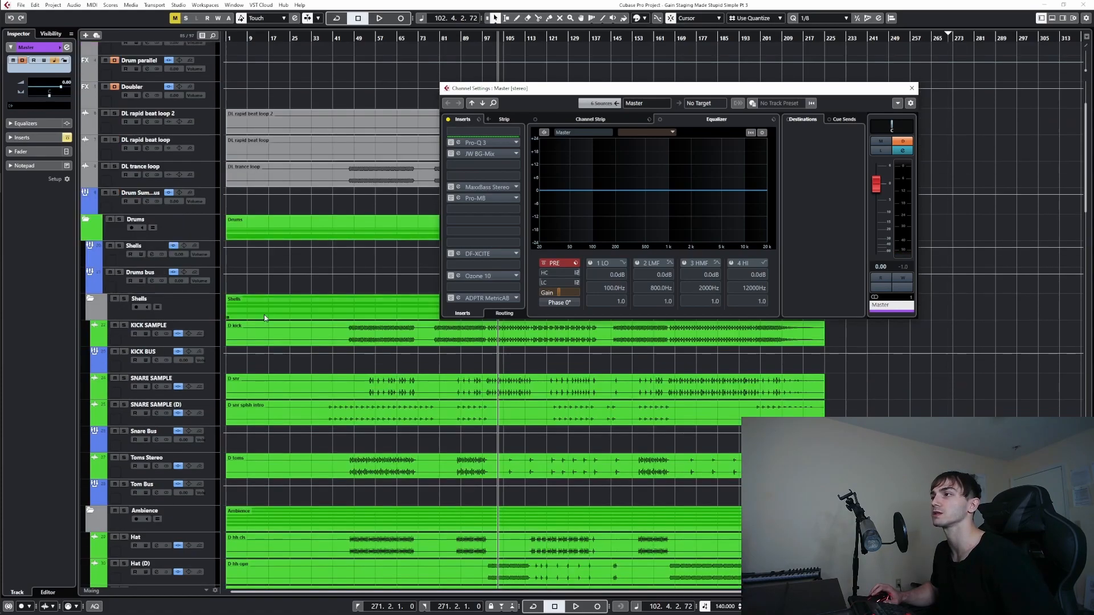
{"action": "left_click", "coordinate": [912, 88]}
- Inspect the Drums bus's inserts in its channel settings, close them and look through the remaining drum and instrument tracks
{"action": "left_click", "coordinate": [151, 281]}
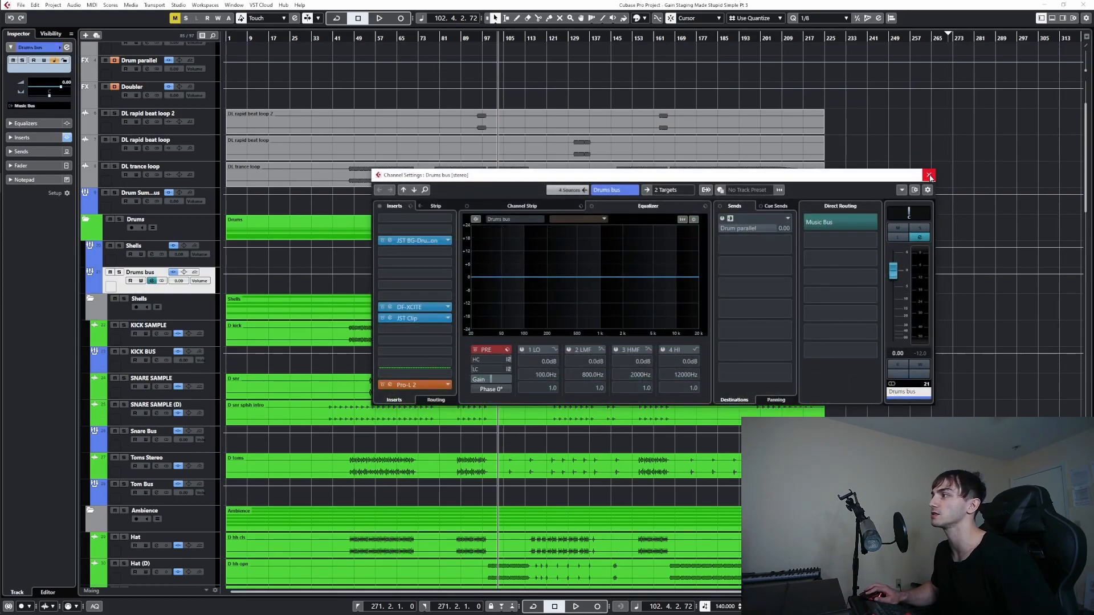
{"action": "left_click", "coordinate": [929, 176]}
{"action": "scroll", "coordinate": [343, 297], "scroll_direction": "down", "scroll_amount": 5}
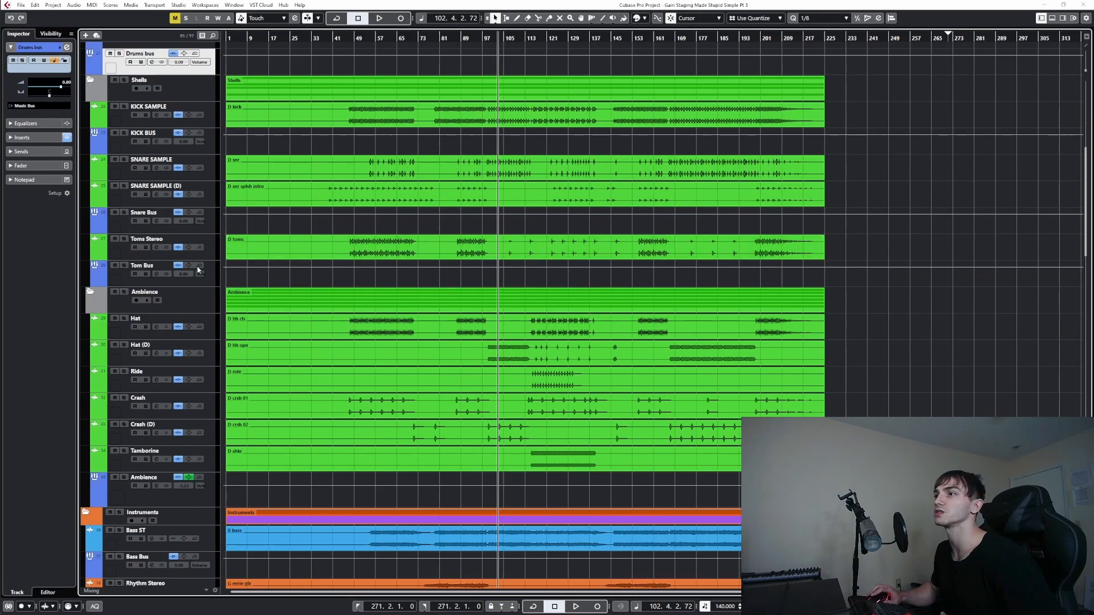
{"action": "scroll", "coordinate": [233, 272], "scroll_direction": "down", "scroll_amount": 3}
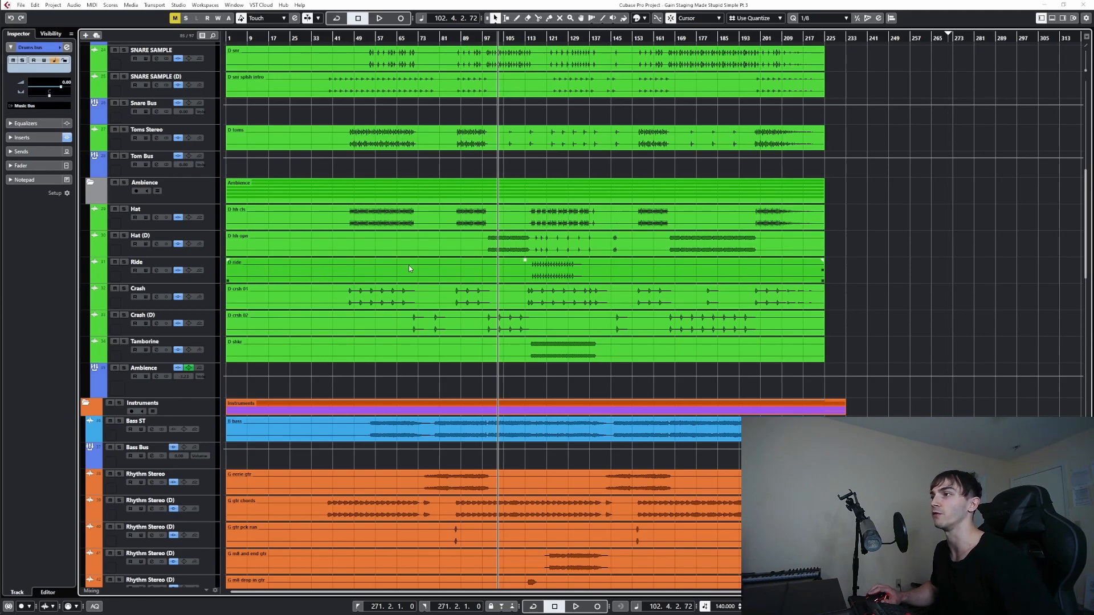
{"action": "scroll", "coordinate": [409, 264], "scroll_direction": "down", "scroll_amount": 5}
{"action": "scroll", "coordinate": [330, 207], "scroll_direction": "up", "scroll_amount": 12}
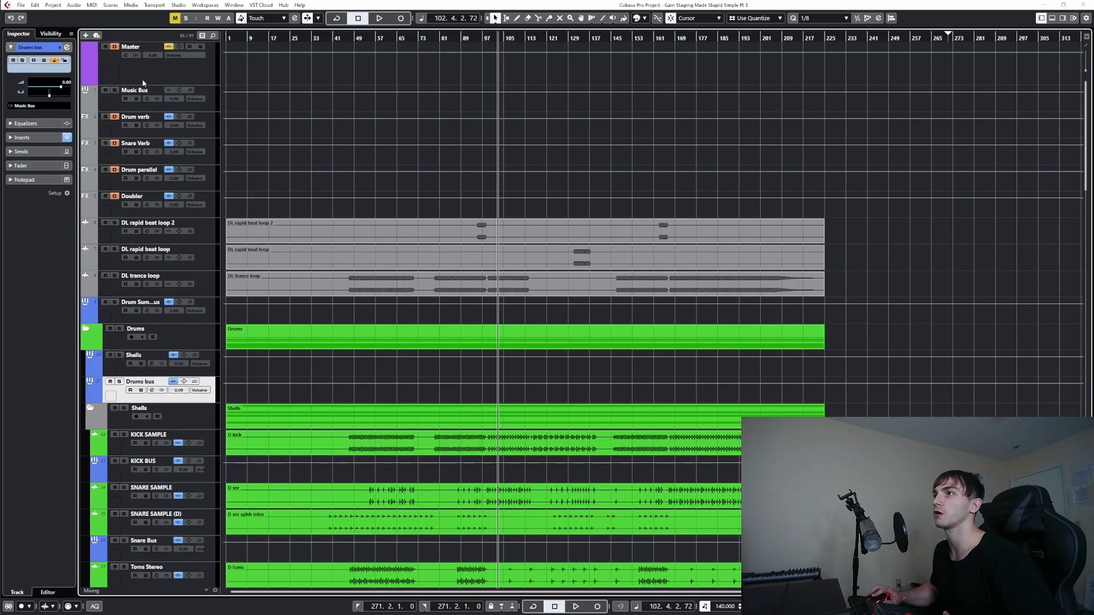
- Turn the Master channel's inserts back on and close its settings
{"action": "left_click", "coordinate": [127, 55]}
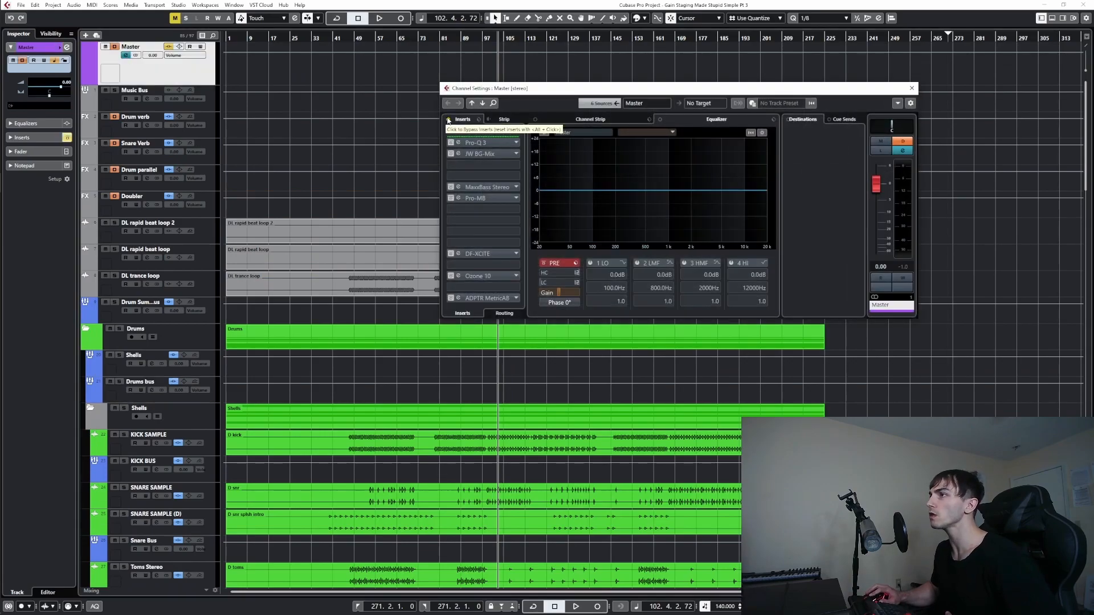
{"action": "left_click", "coordinate": [911, 88]}
- Nudge the output level of the Bass Bus's Pro-L 2 limiter during playback, stop and close the limiter and channel settings
{"action": "scroll", "coordinate": [750, 244], "scroll_direction": "down", "scroll_amount": 6}
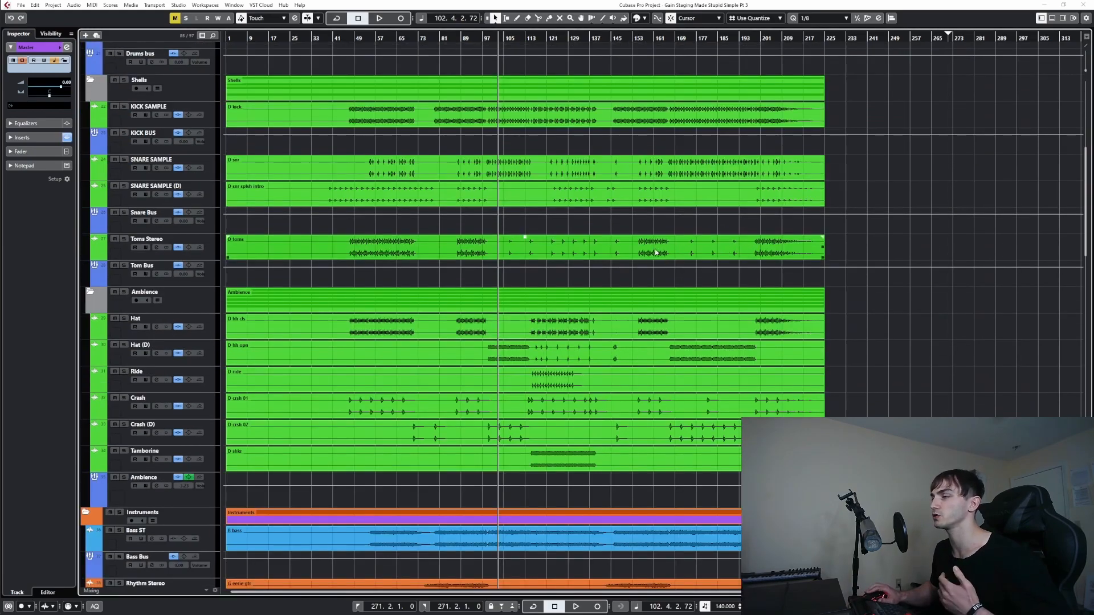
{"action": "scroll", "coordinate": [639, 252], "scroll_direction": "down", "scroll_amount": 3}
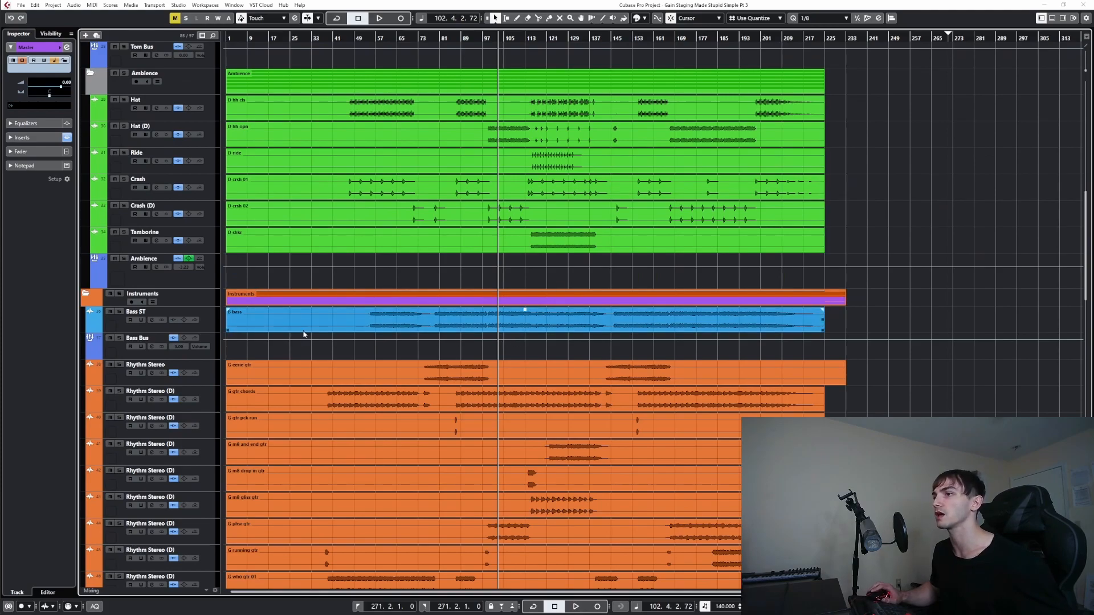
{"action": "key", "text": "space"}
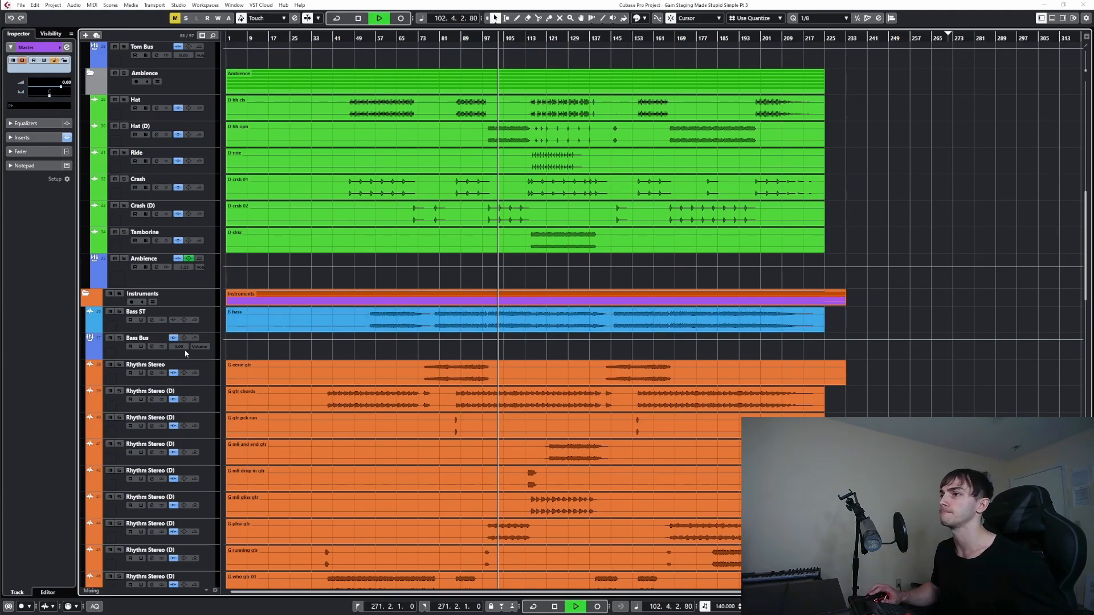
{"action": "left_click", "coordinate": [151, 347]}
{"action": "left_click", "coordinate": [405, 320]}
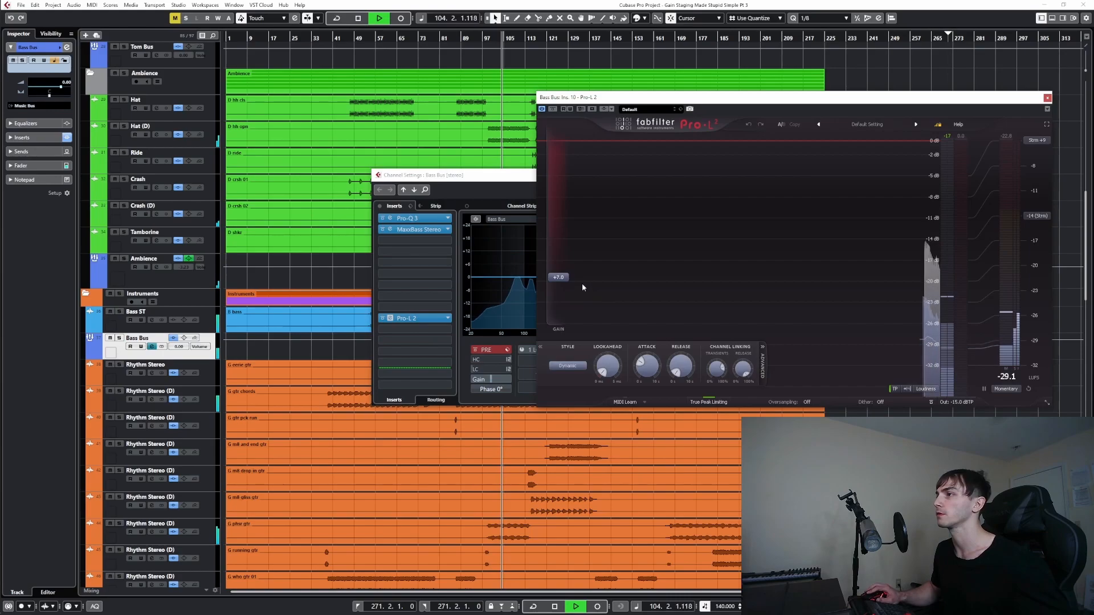
{"action": "mouse_move", "coordinate": [956, 401]}
{"action": "mouse_move", "coordinate": [963, 381]}
{"action": "left_mouse_down"}
{"action": "mouse_move", "coordinate": [966, 370]}
{"action": "mouse_move", "coordinate": [964, 380]}
{"action": "left_mouse_up"}
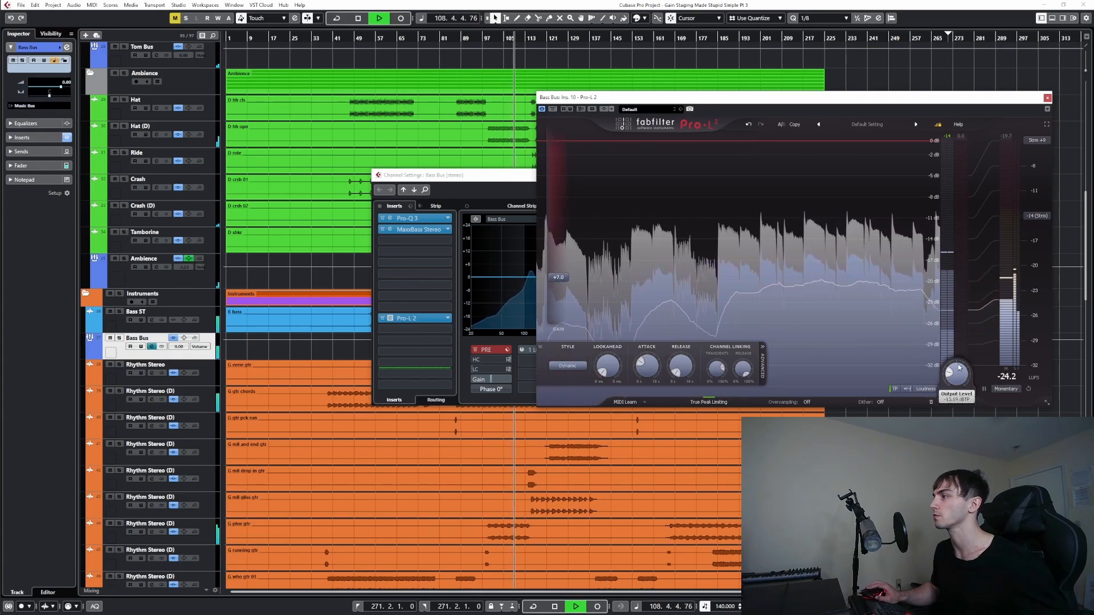
{"action": "key", "text": "space"}
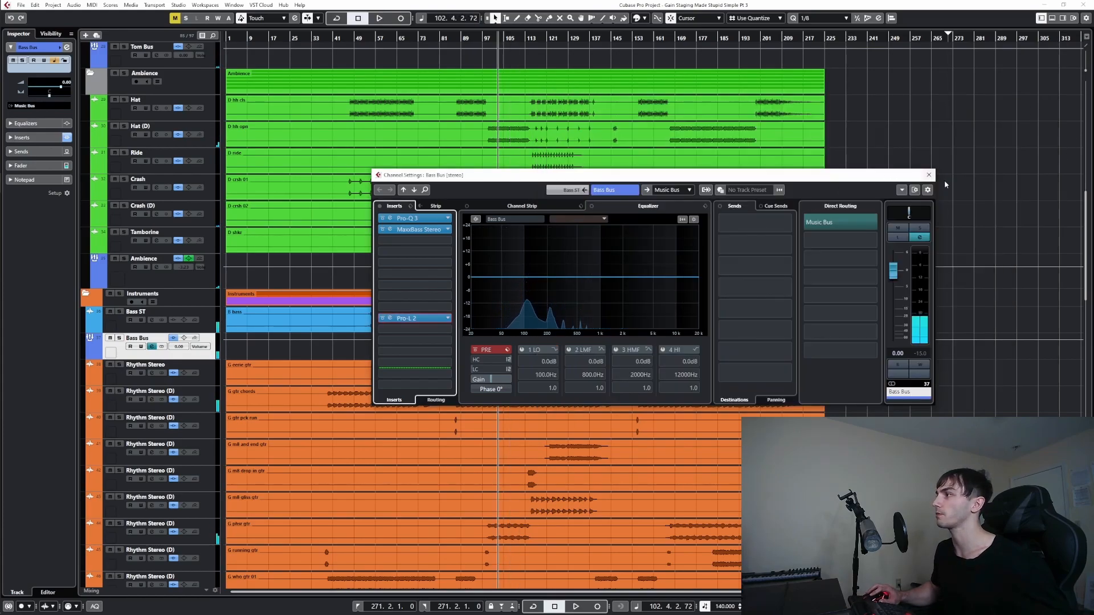
{"action": "left_click", "coordinate": [929, 175]}
- Set the out ceiling of the Drum Sums Bus's L1 limiter to -5.7 during playback, close the limiter and stop
{"action": "scroll", "coordinate": [866, 220], "scroll_direction": "up", "scroll_amount": 10}
{"action": "left_click", "coordinate": [147, 310]}
{"action": "left_click", "coordinate": [420, 363]}
{"action": "key", "text": "space"}
{"action": "left_click_drag", "start_coordinate": [698, 215], "coordinate": [698, 219]}
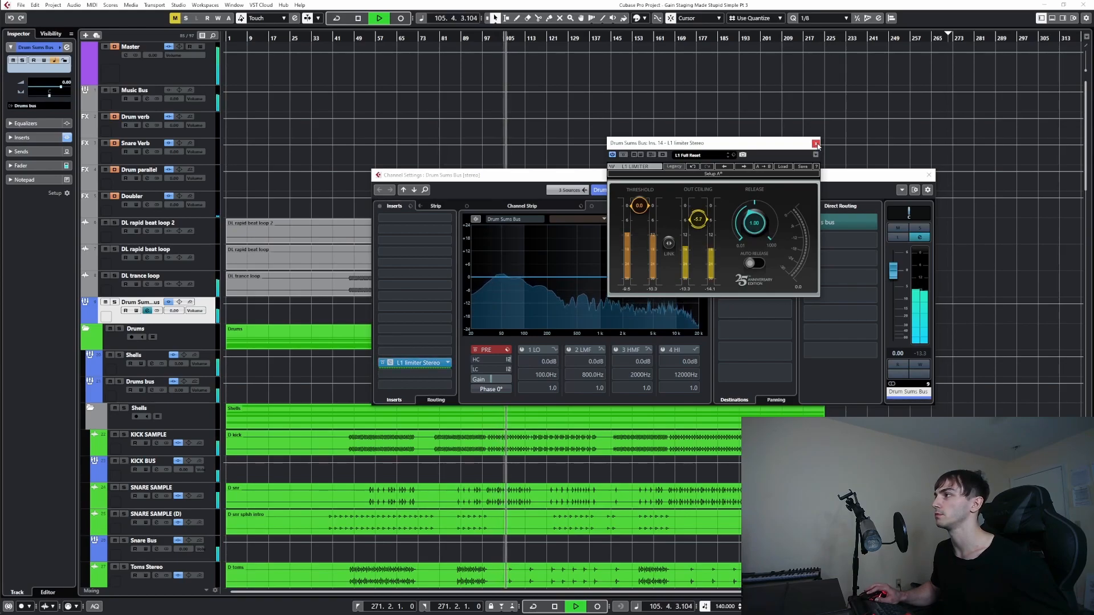
{"action": "left_click", "coordinate": [815, 143]}
{"action": "key", "text": "space"}
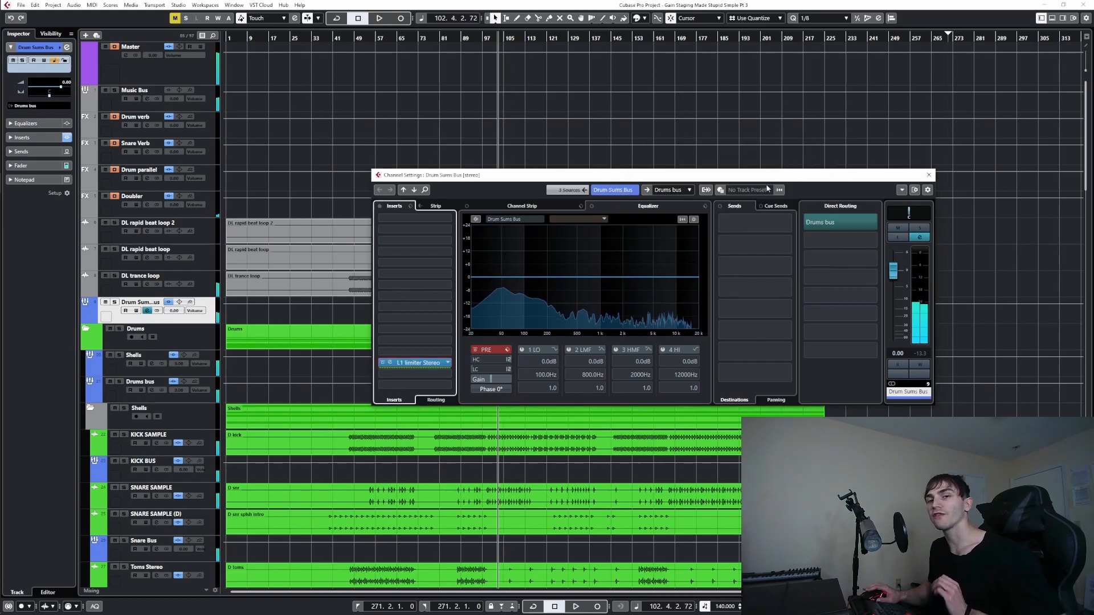